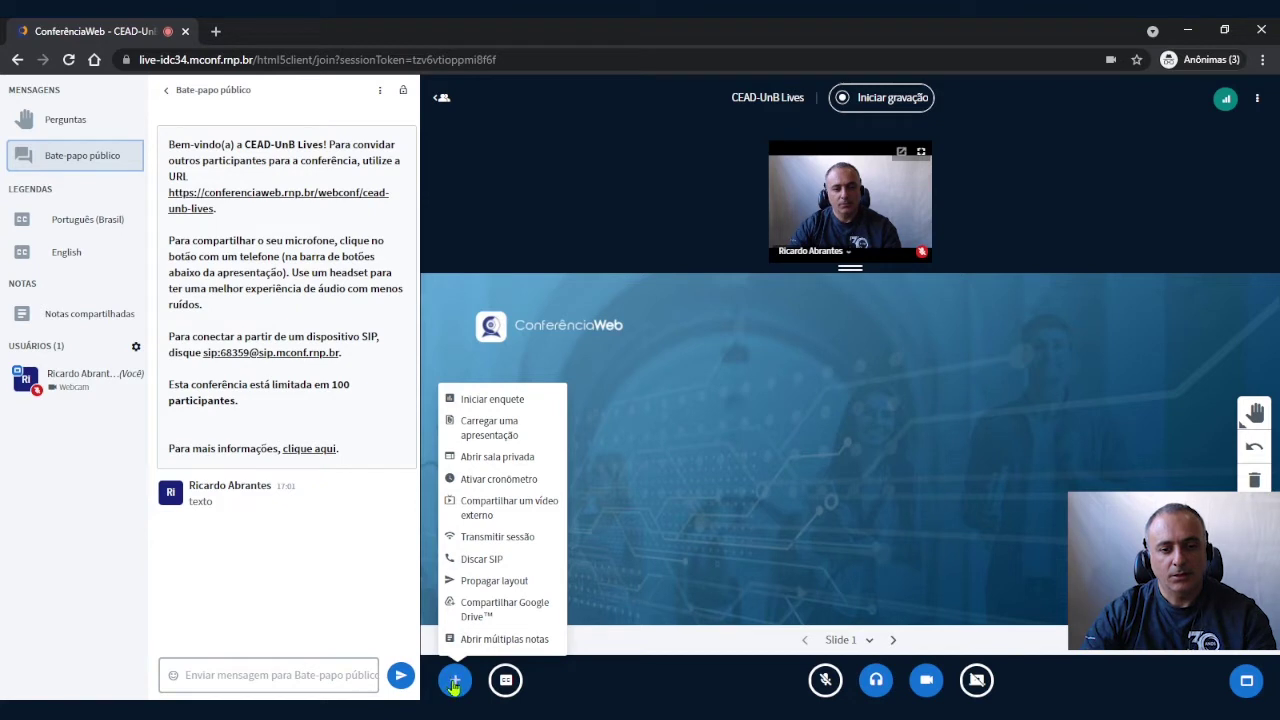
Step: Start broadcasting the session through eduplay, leaving the sending of new participants to the broadcast off
left_click(493, 541)
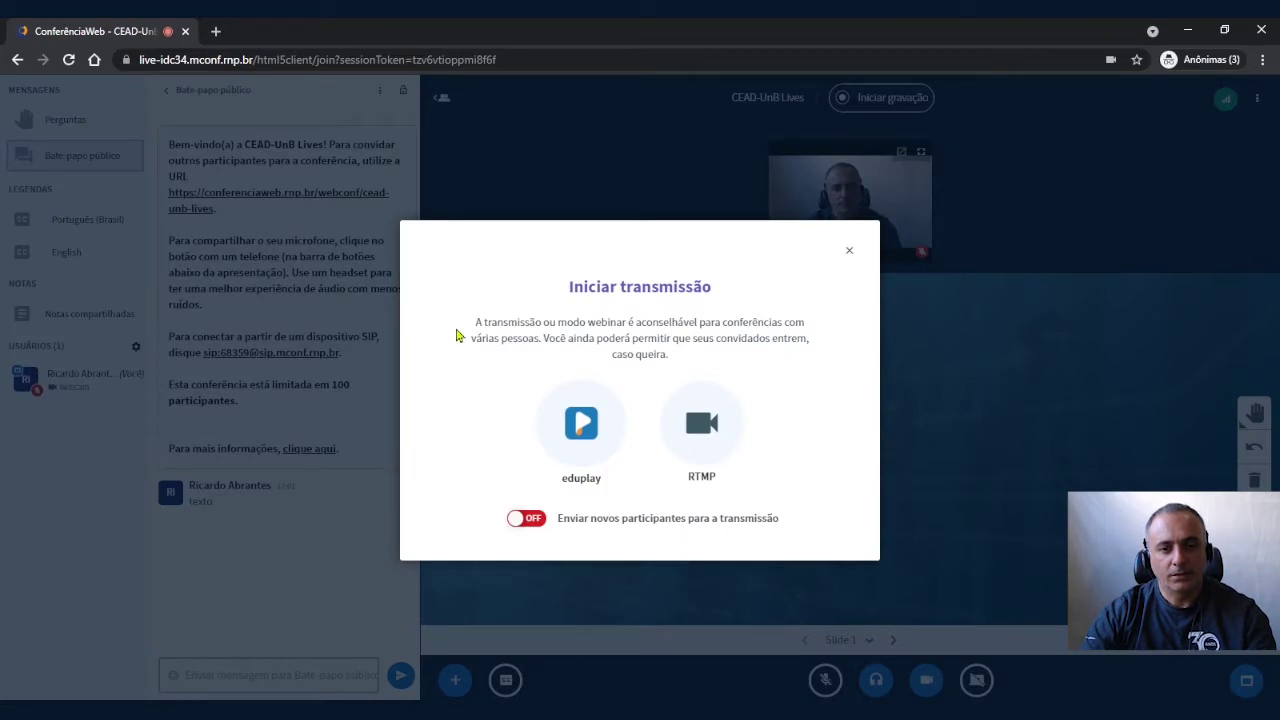
left_click(580, 420)
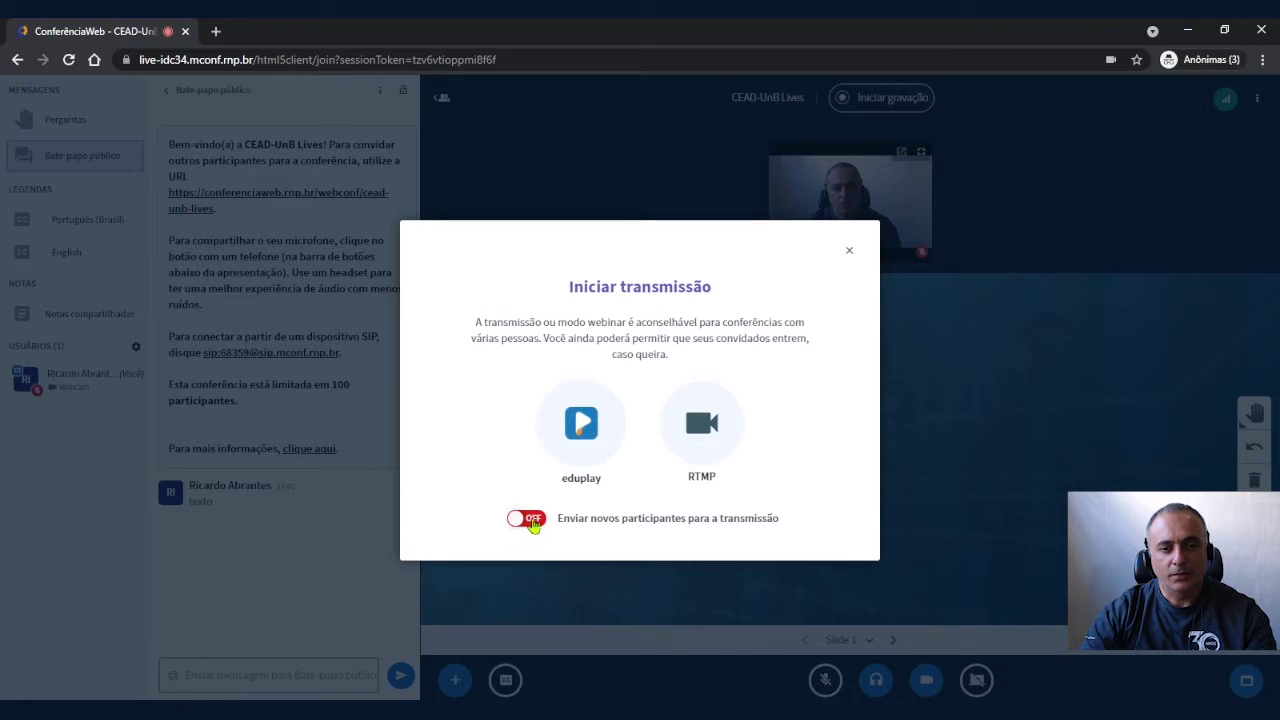
left_click(532, 522)
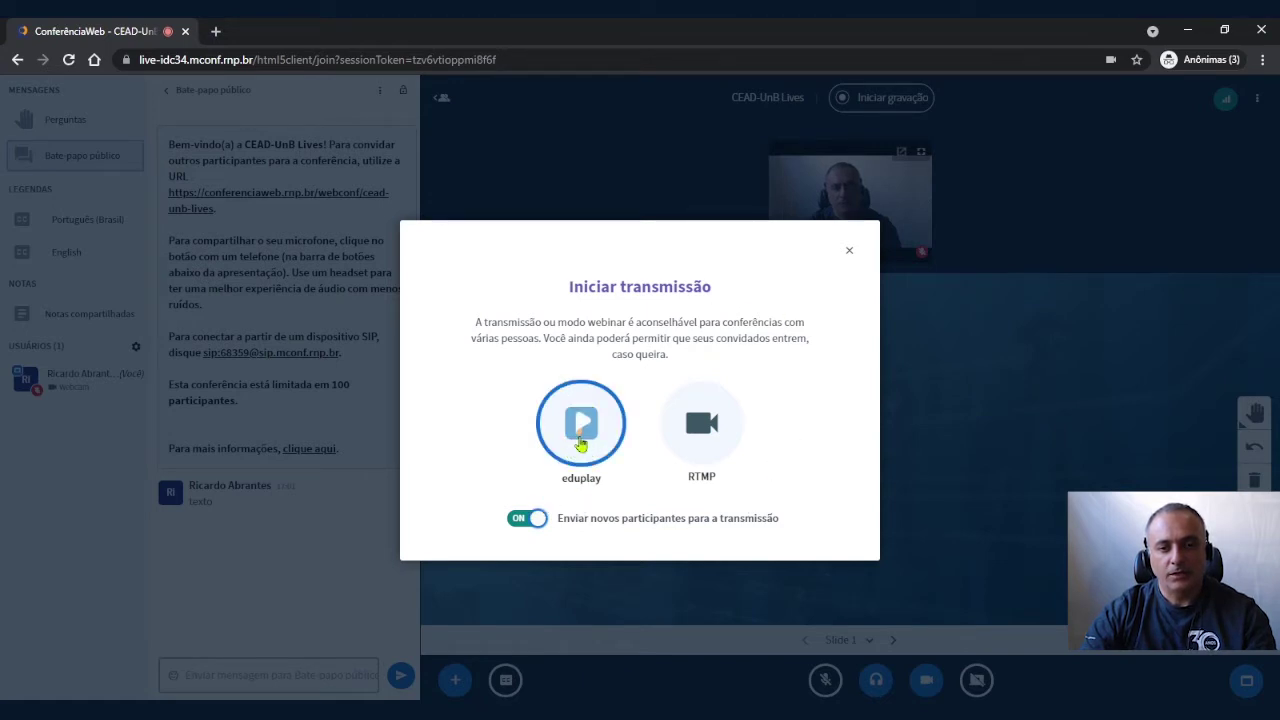
left_click(527, 518)
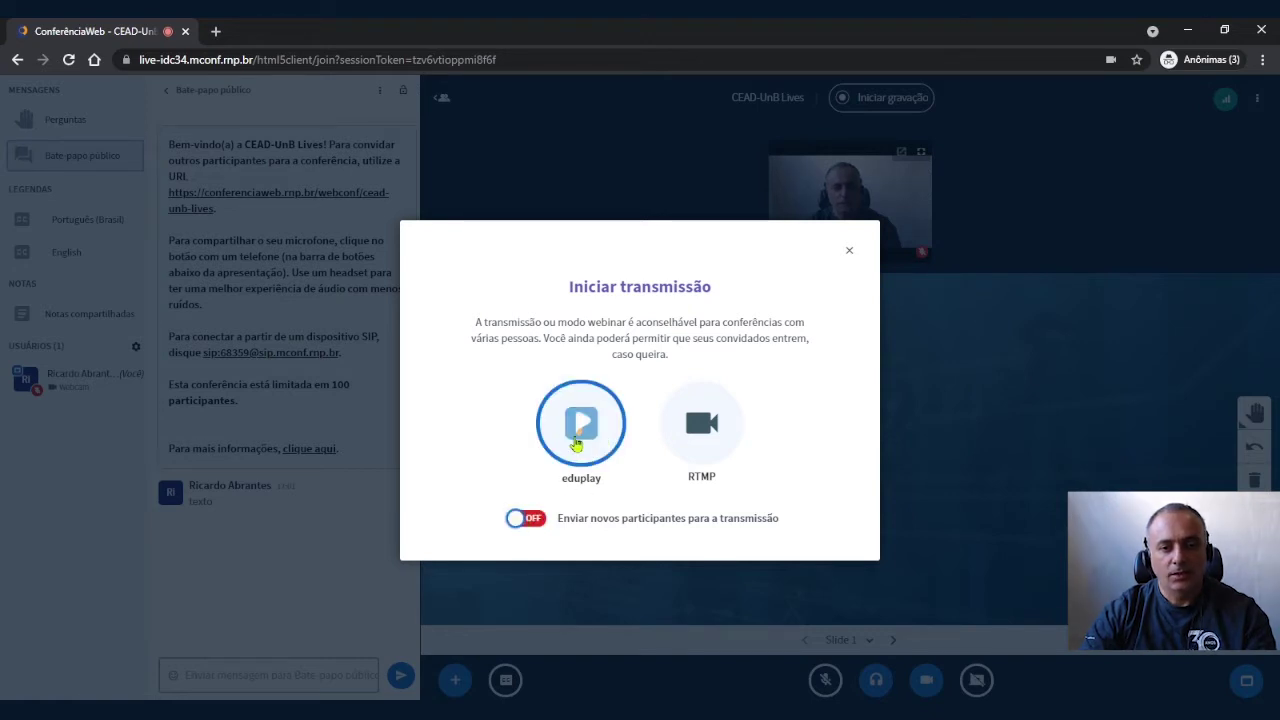
left_click(575, 424)
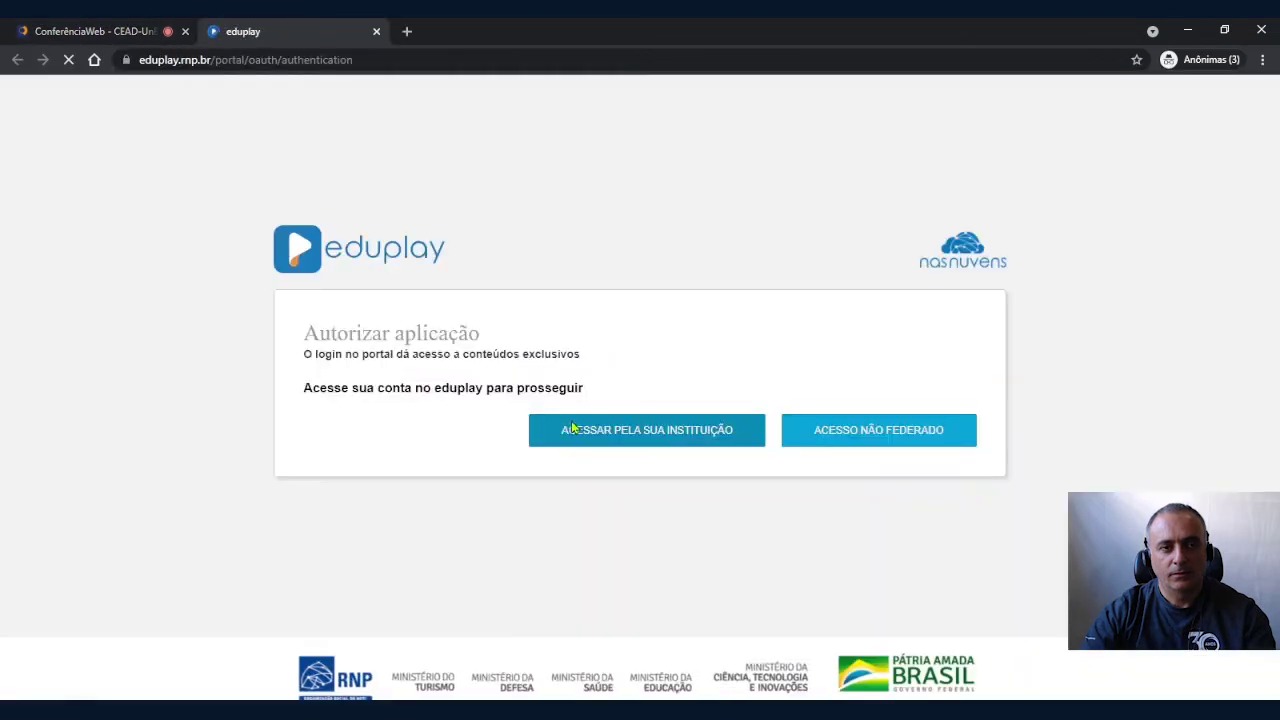
Step: Choose institutional access for eduplay and proceed with UNB - Universidade de Brasília as the institution
left_click(648, 440)
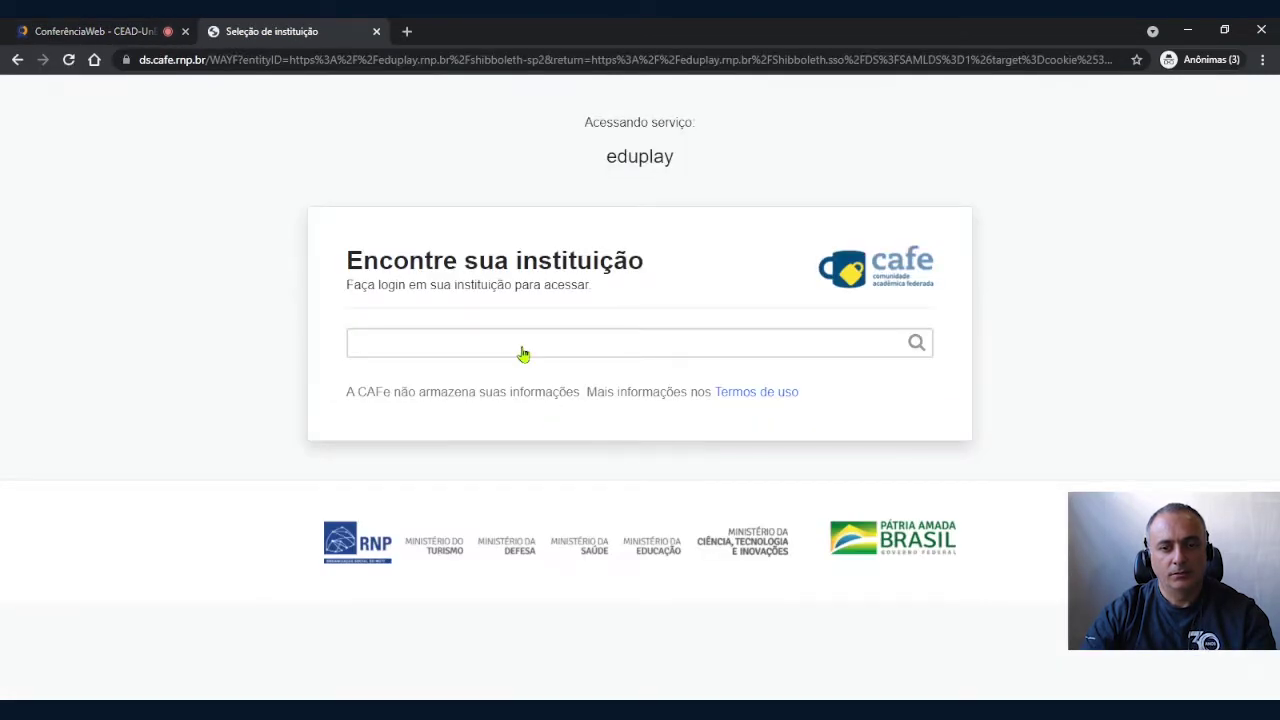
left_click(521, 342)
type("unb")
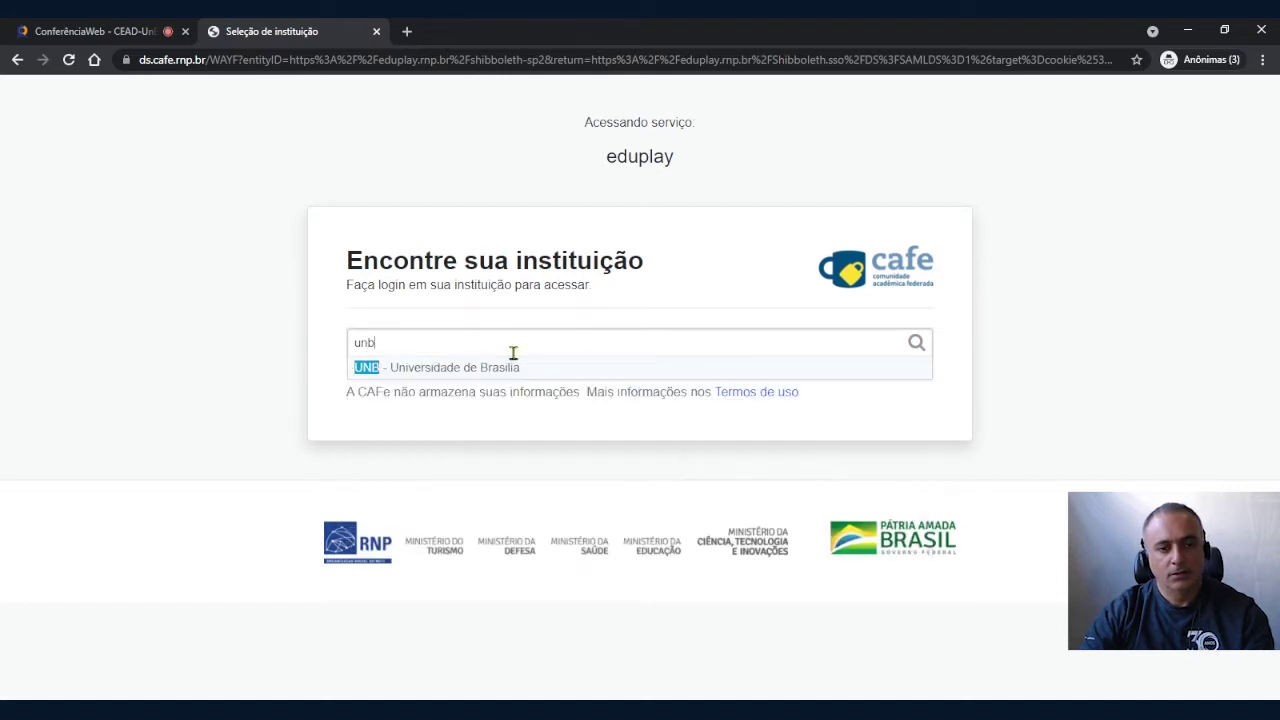
left_click(500, 366)
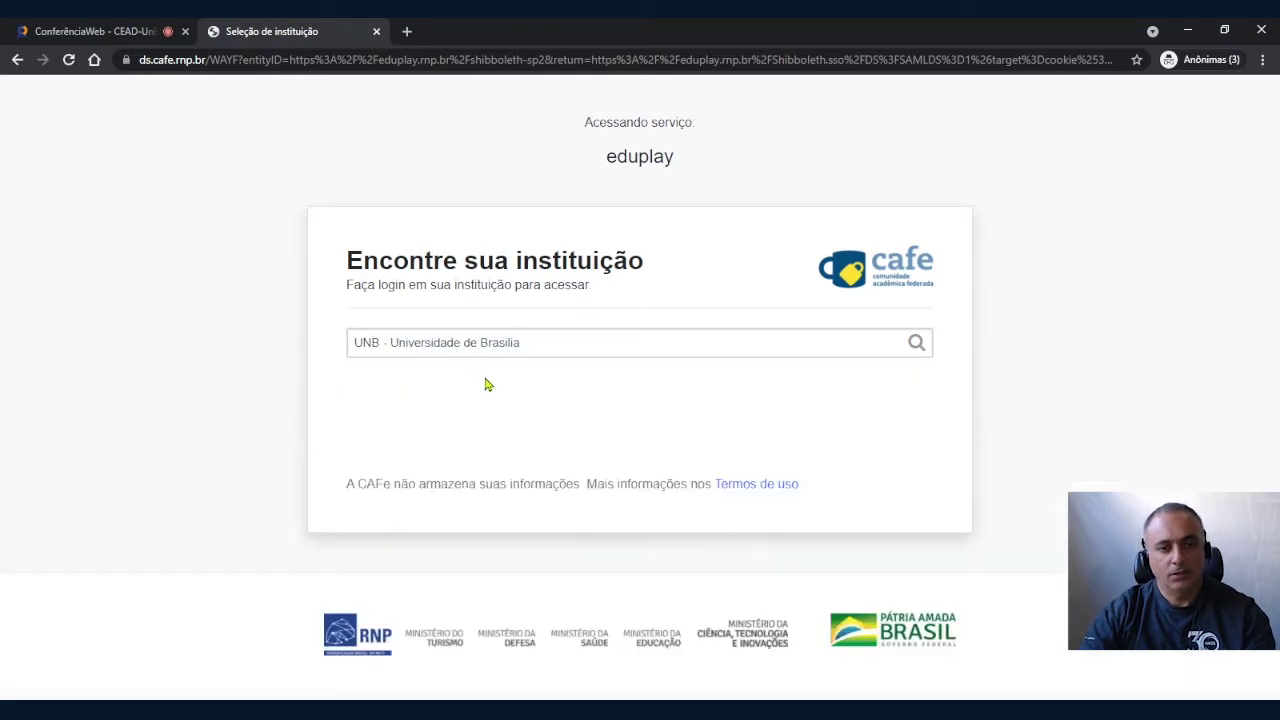
left_click(484, 466)
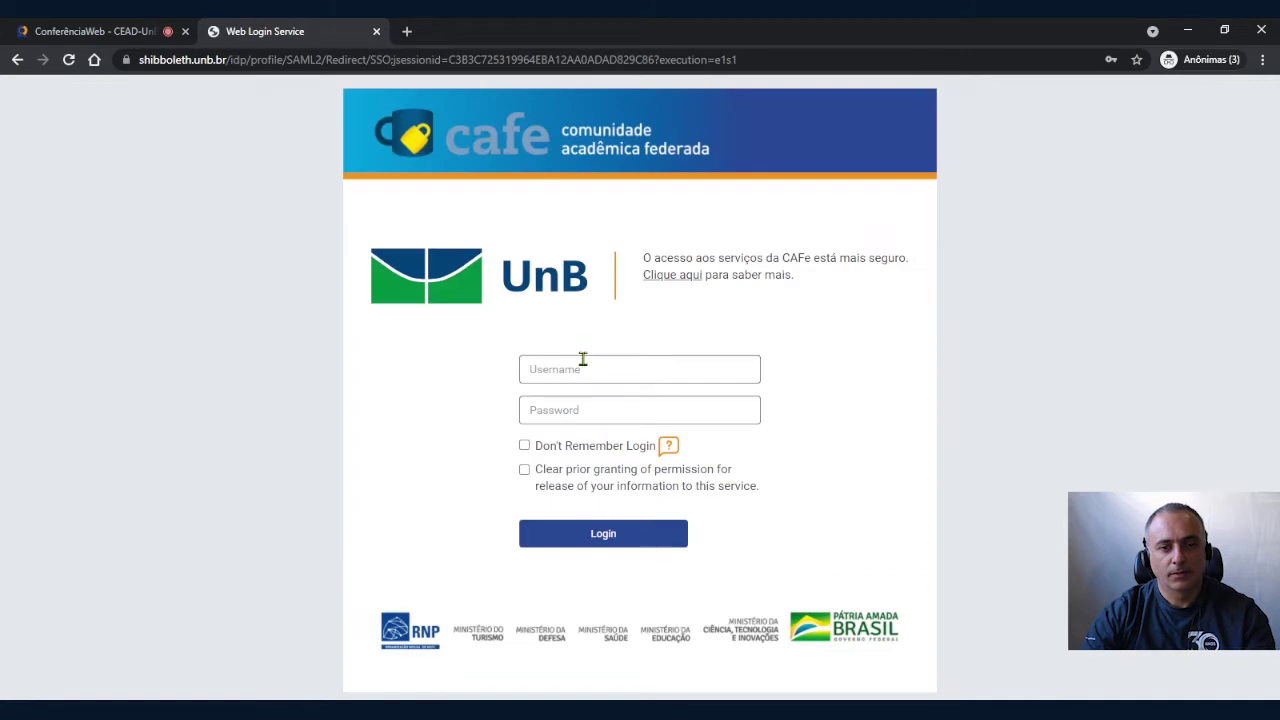
Step: Log in to the UnB account with the saved username and password and accept the information release with the preselected consent
left_click(580, 366)
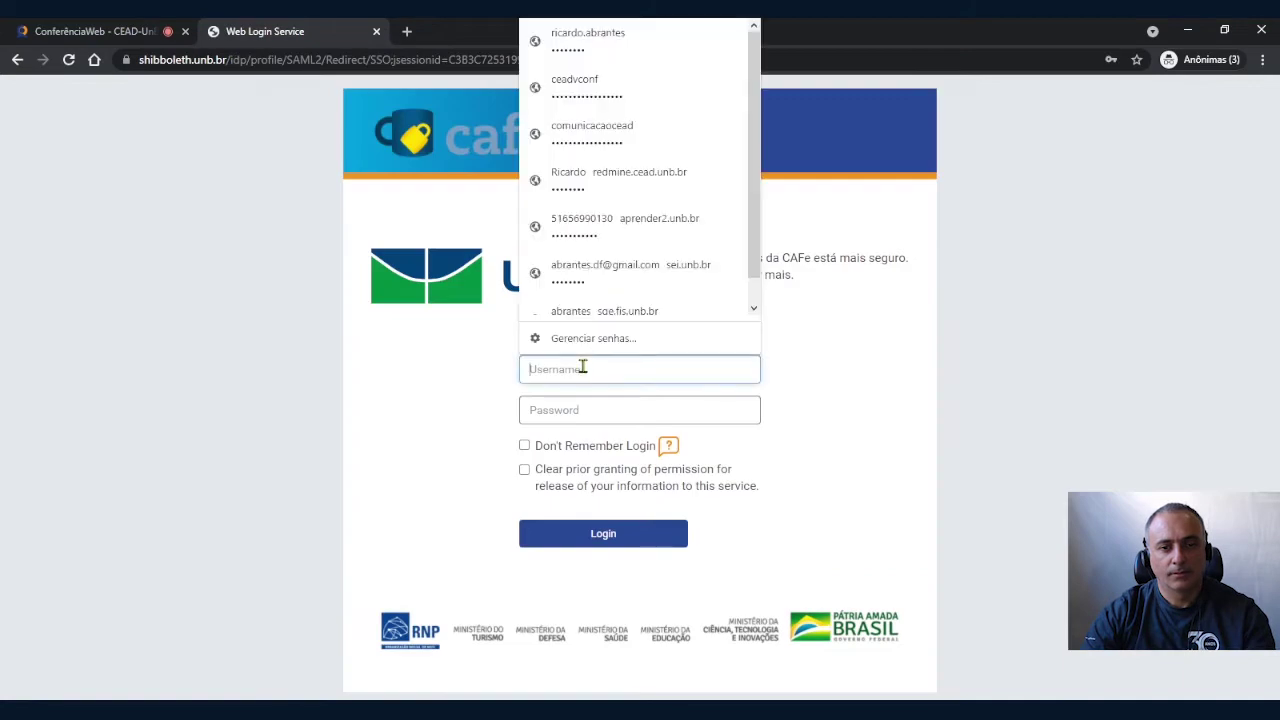
left_click(593, 45)
left_click(585, 533)
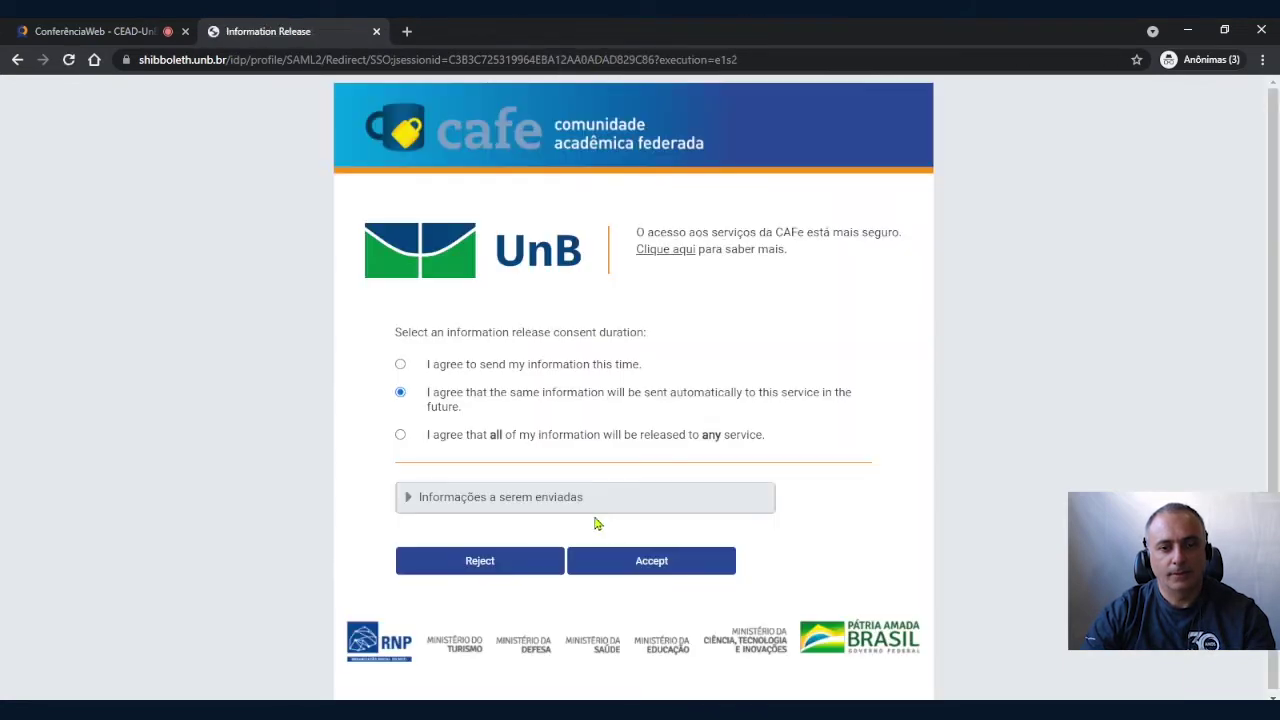
left_click(641, 565)
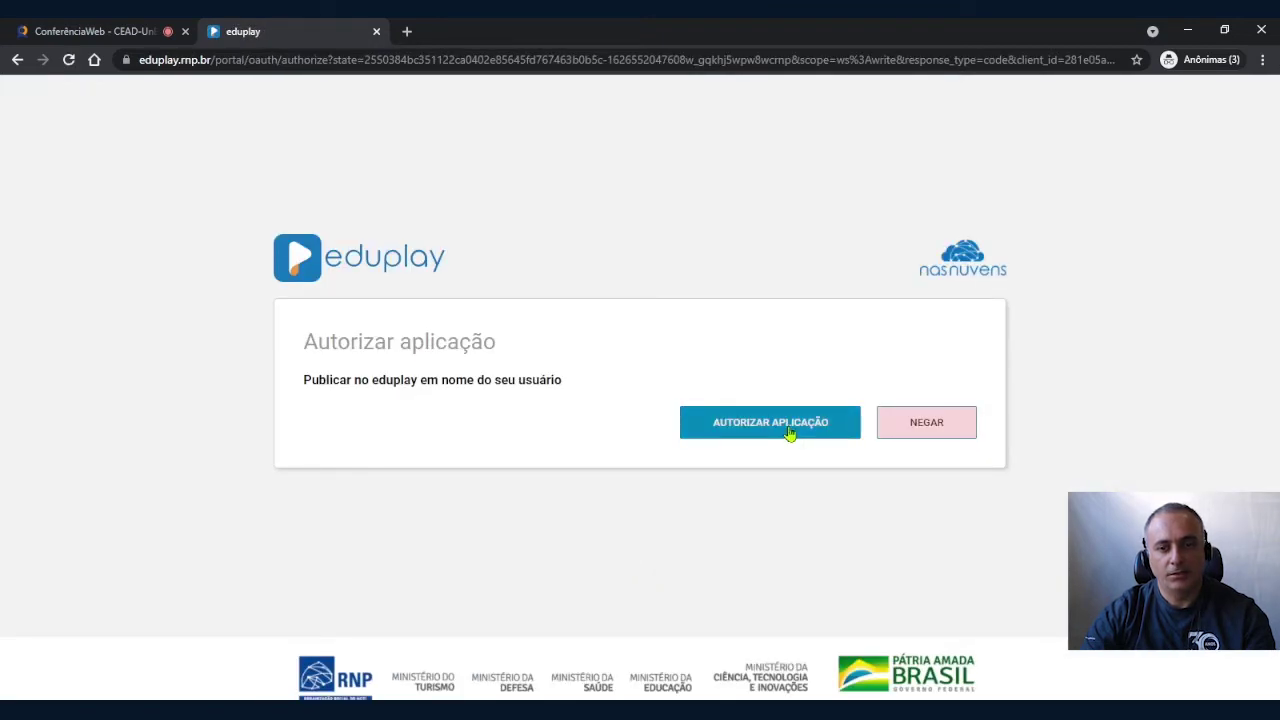
Step: Authorize the application to publish on eduplay and copy the broadcast link address from the conference's broadcast options
left_click(790, 432)
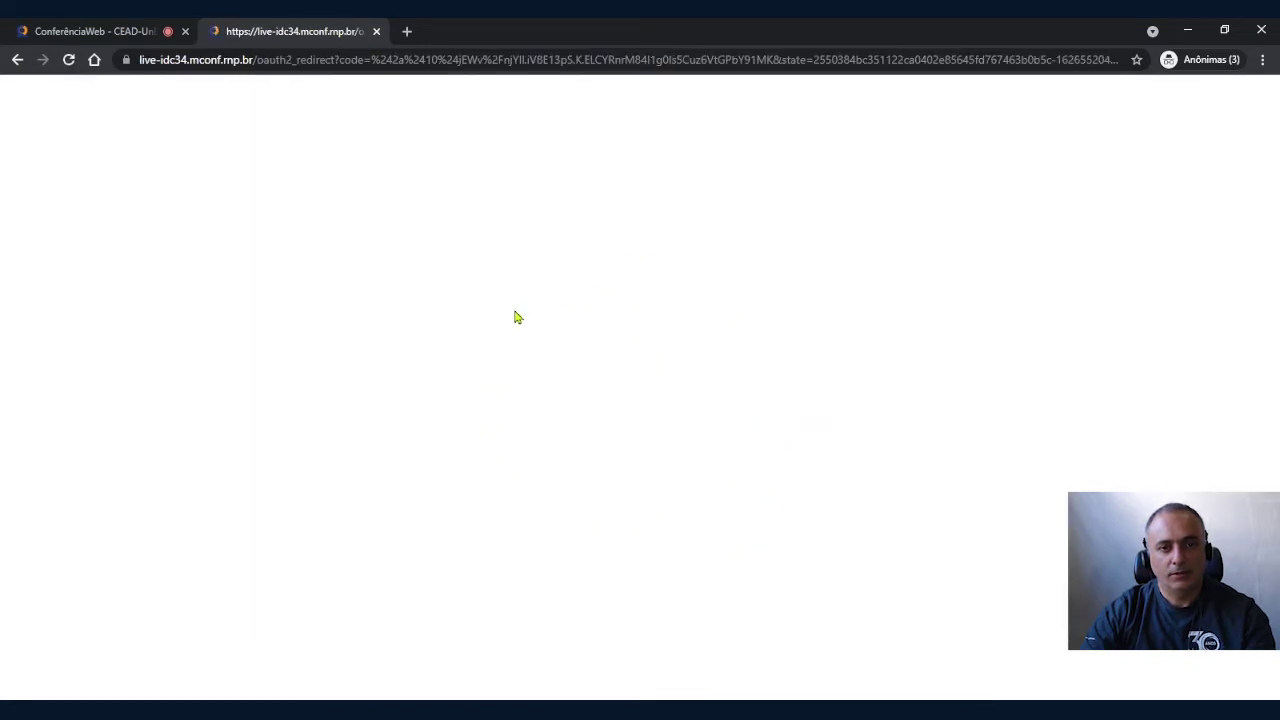
left_click(118, 34)
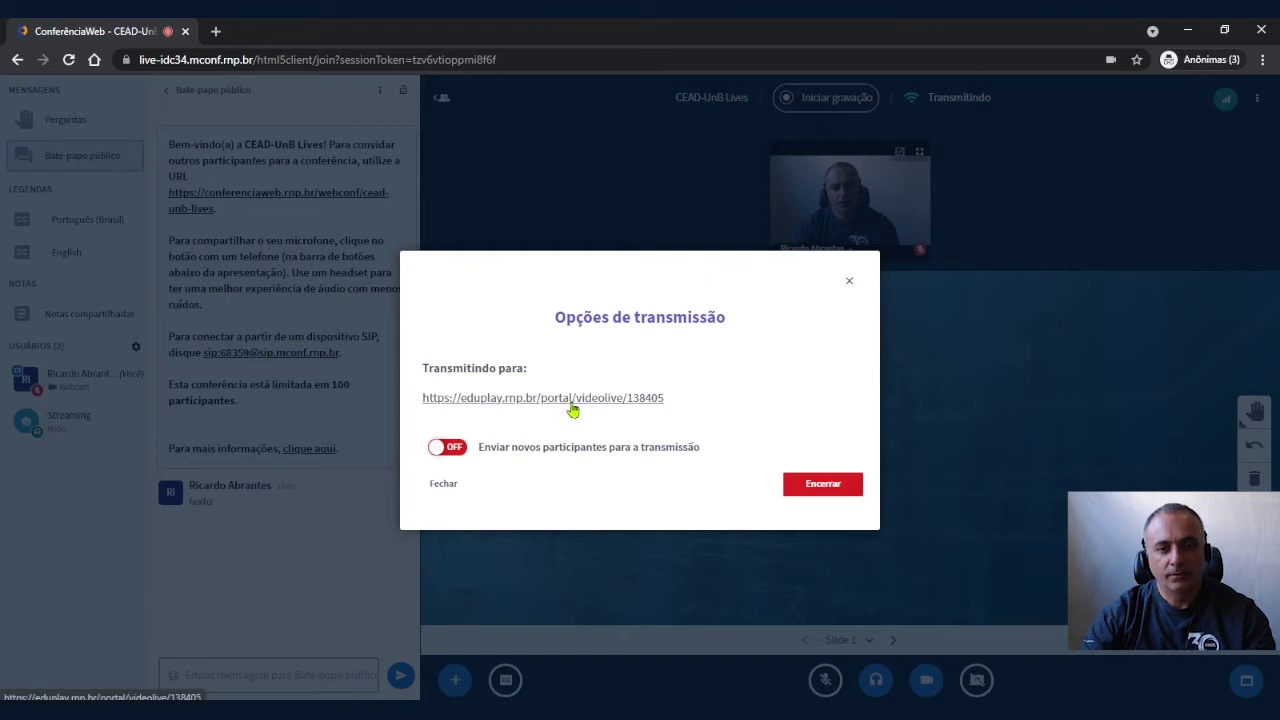
right_click(527, 399)
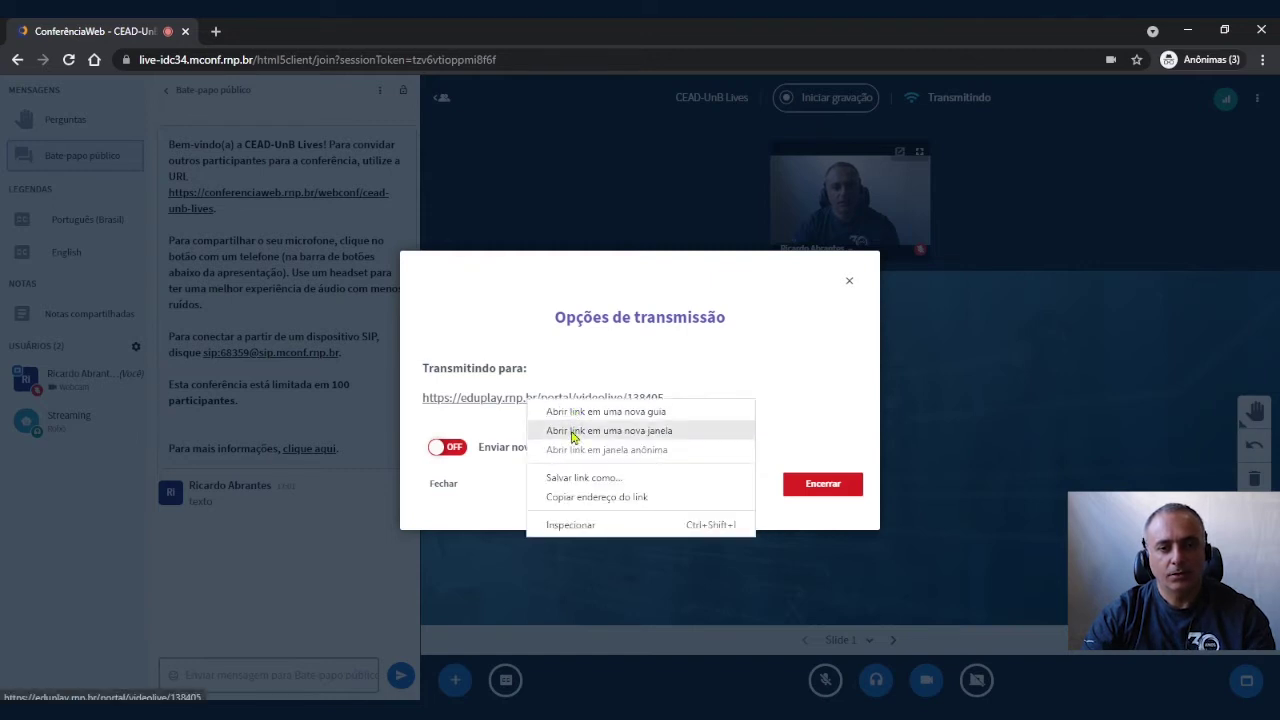
left_click(579, 497)
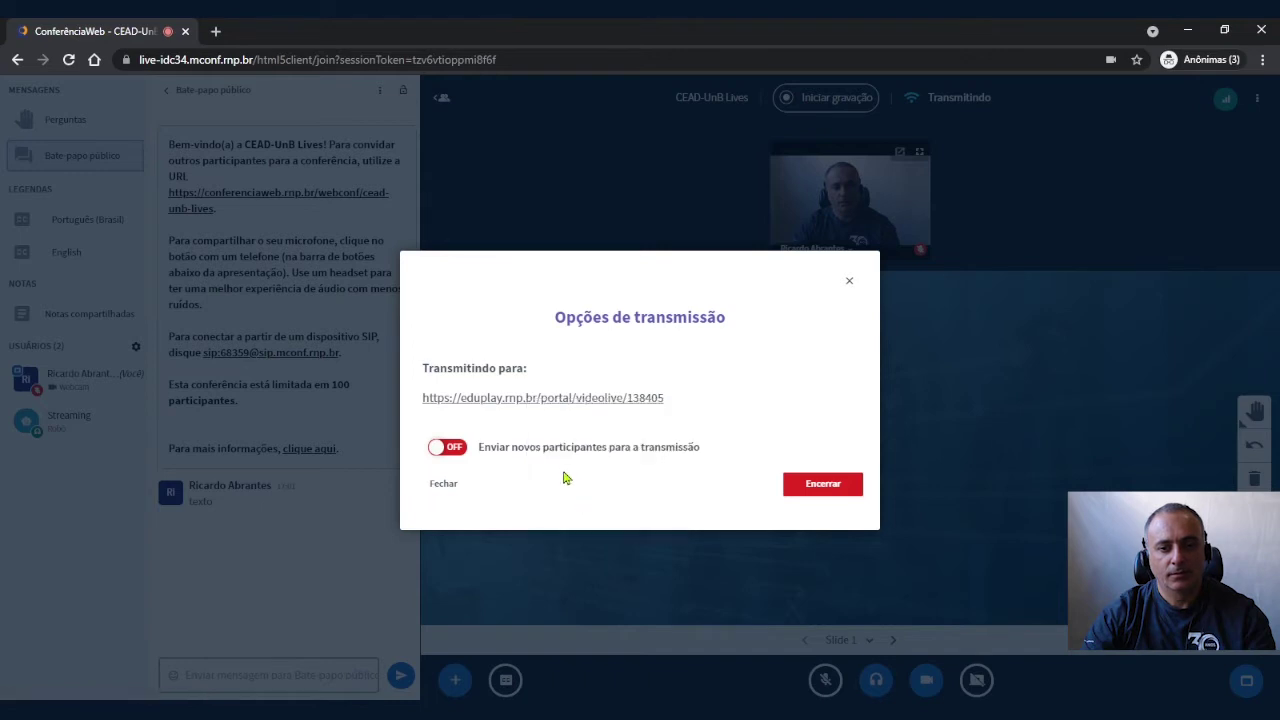
left_click(444, 484)
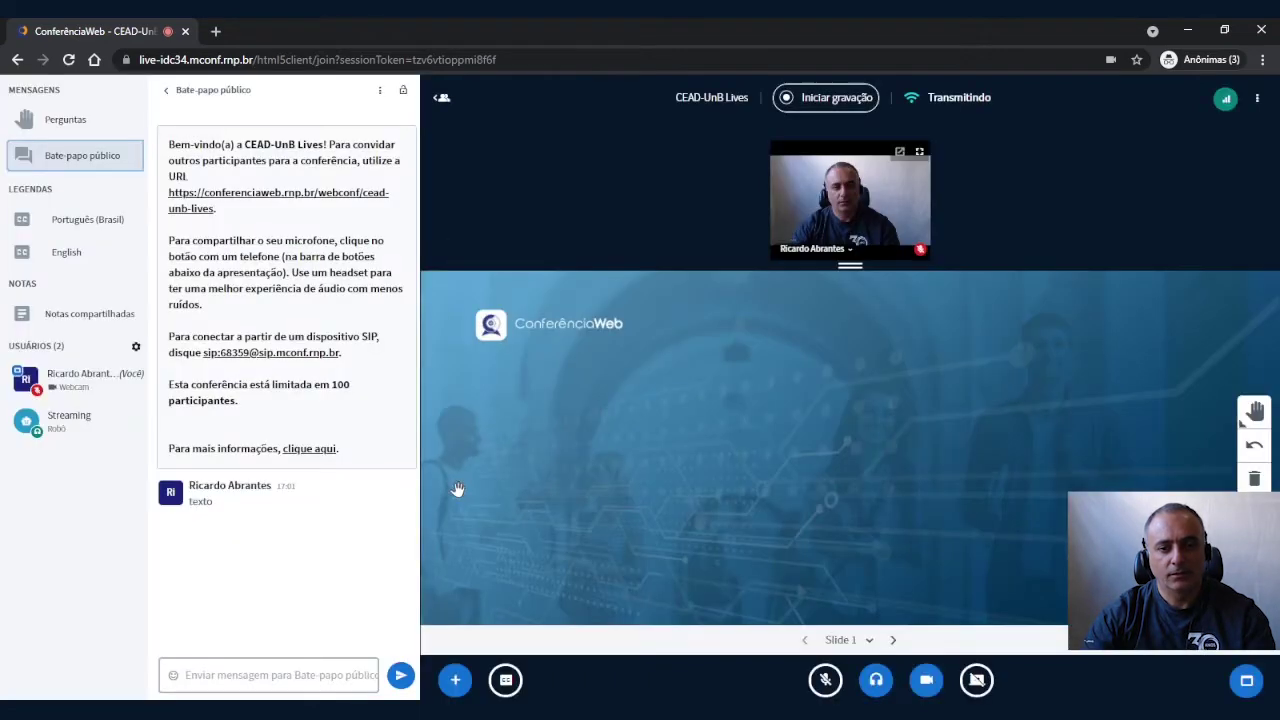
left_click(215, 31)
type("https://eduplay.rnp.br/portal/videolive/138405")
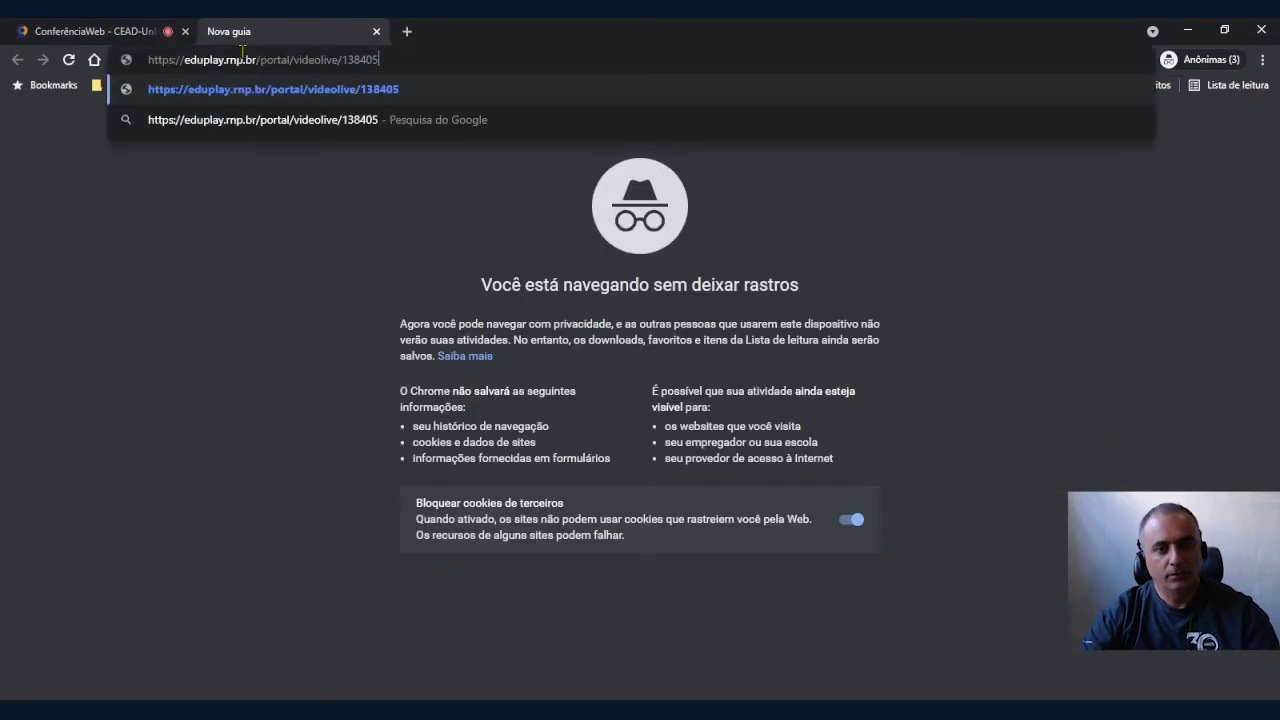
key("Return")
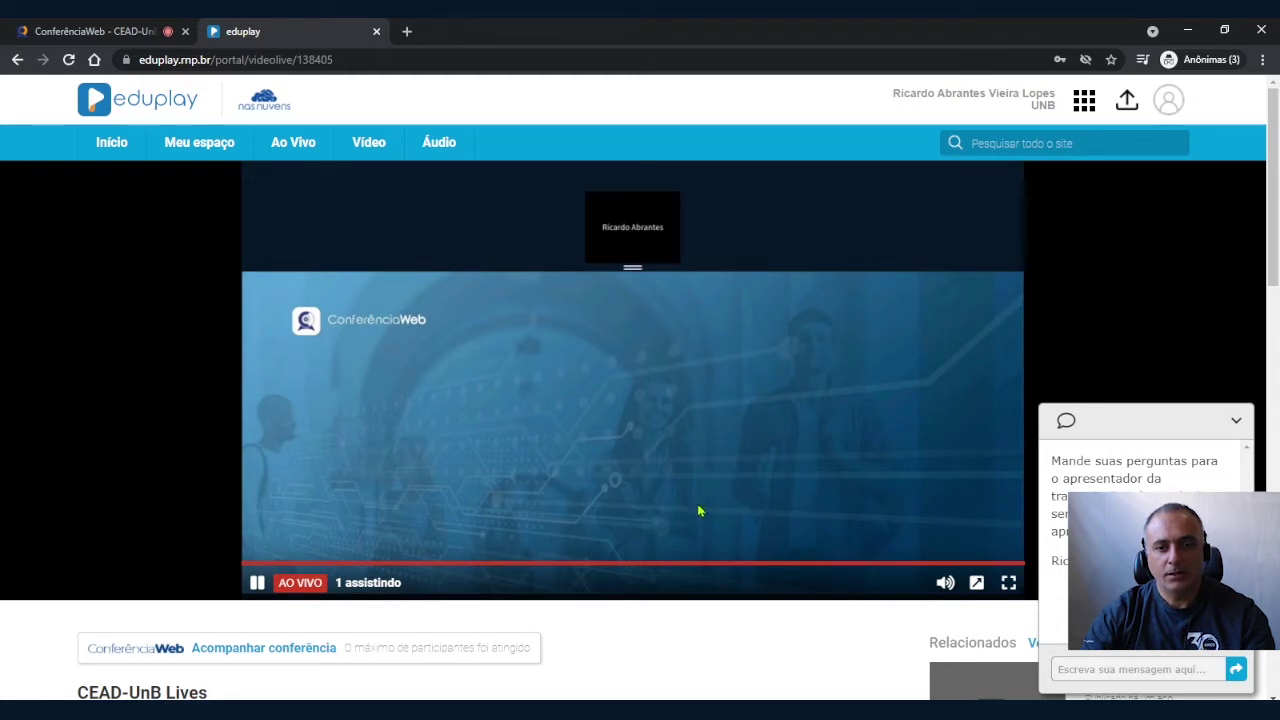
left_click(1236, 421)
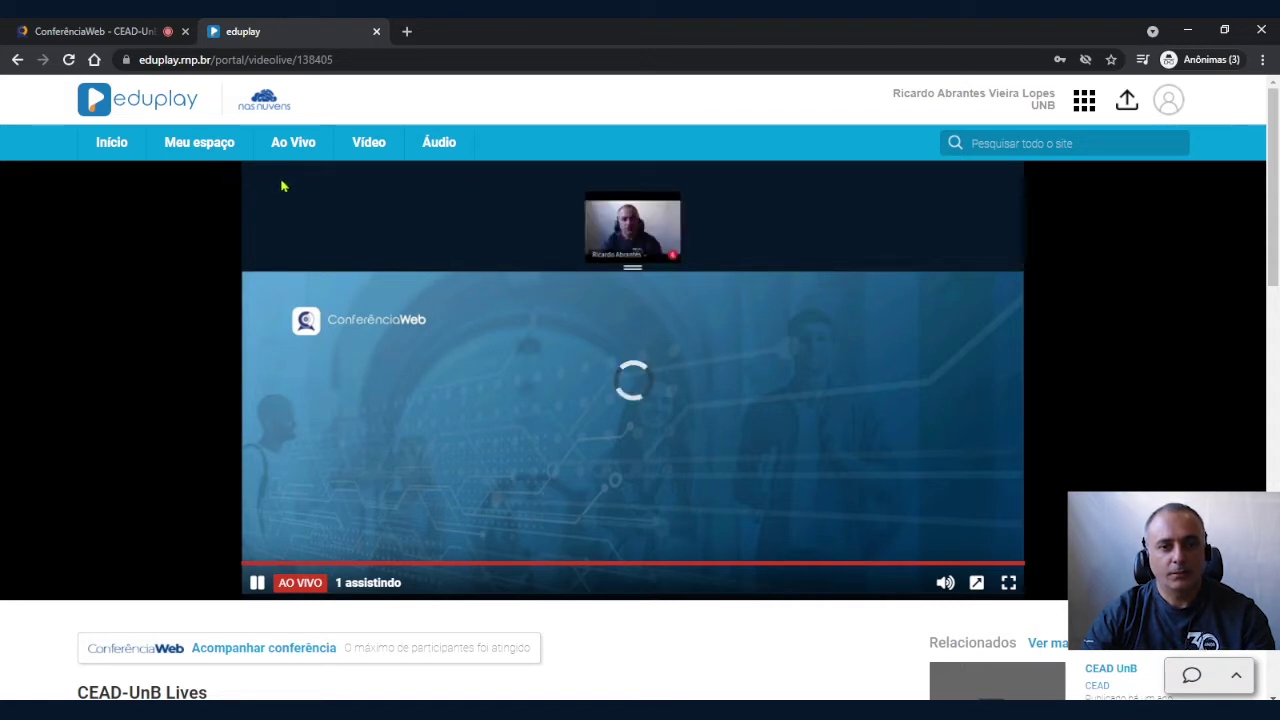
Step: Compare the conference room with its live broadcast on eduplay, examining the video details, conference link and viewer chat
left_click(80, 31)
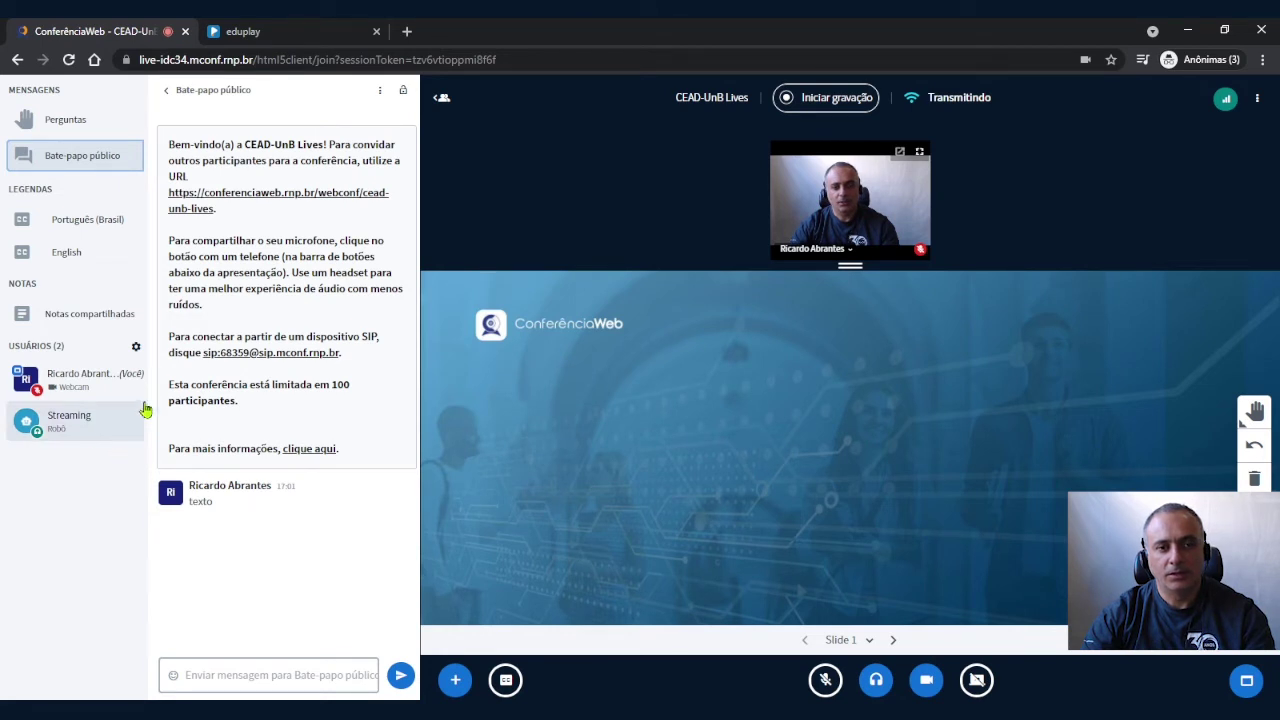
left_click(310, 32)
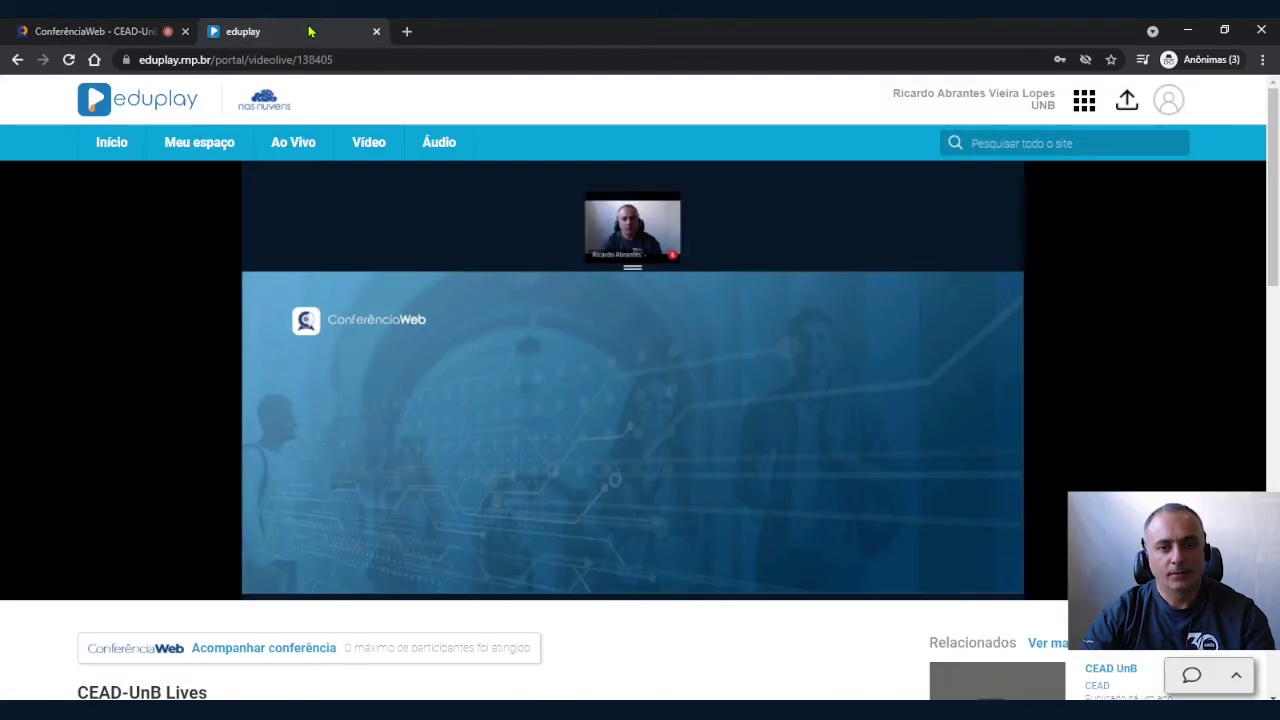
mouse_move(368, 258)
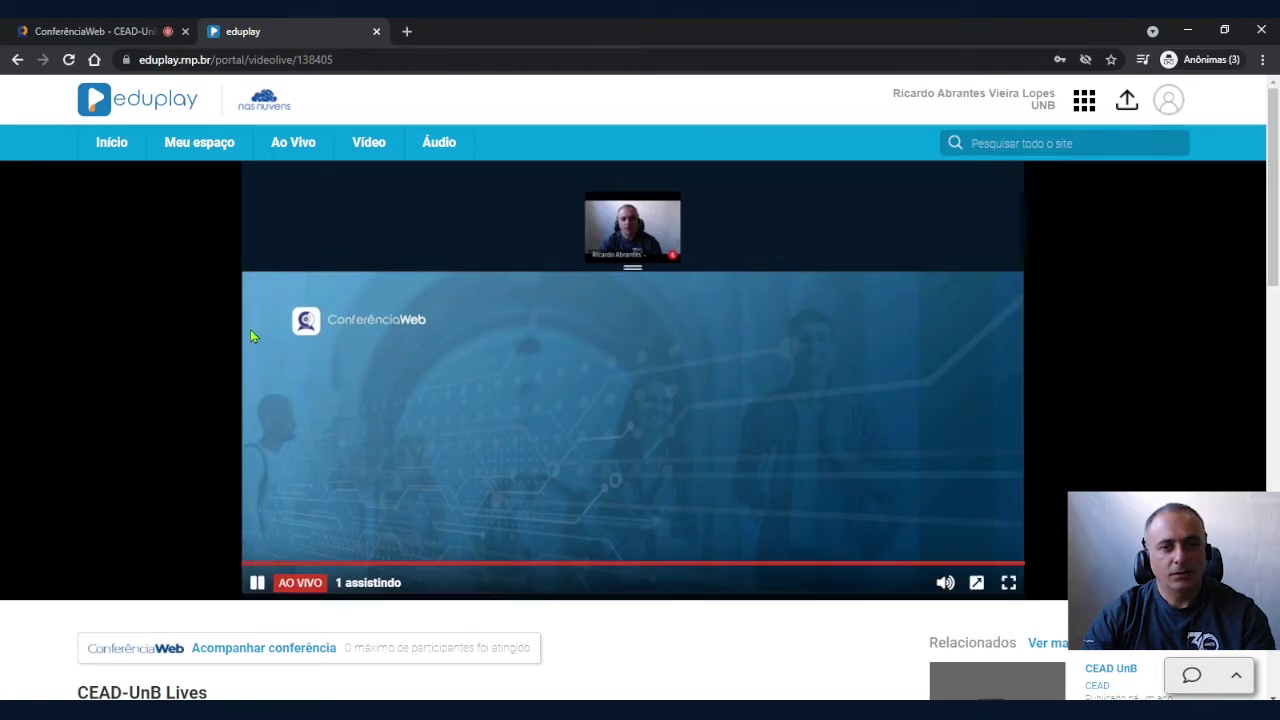
scroll(252, 337, "down", 3)
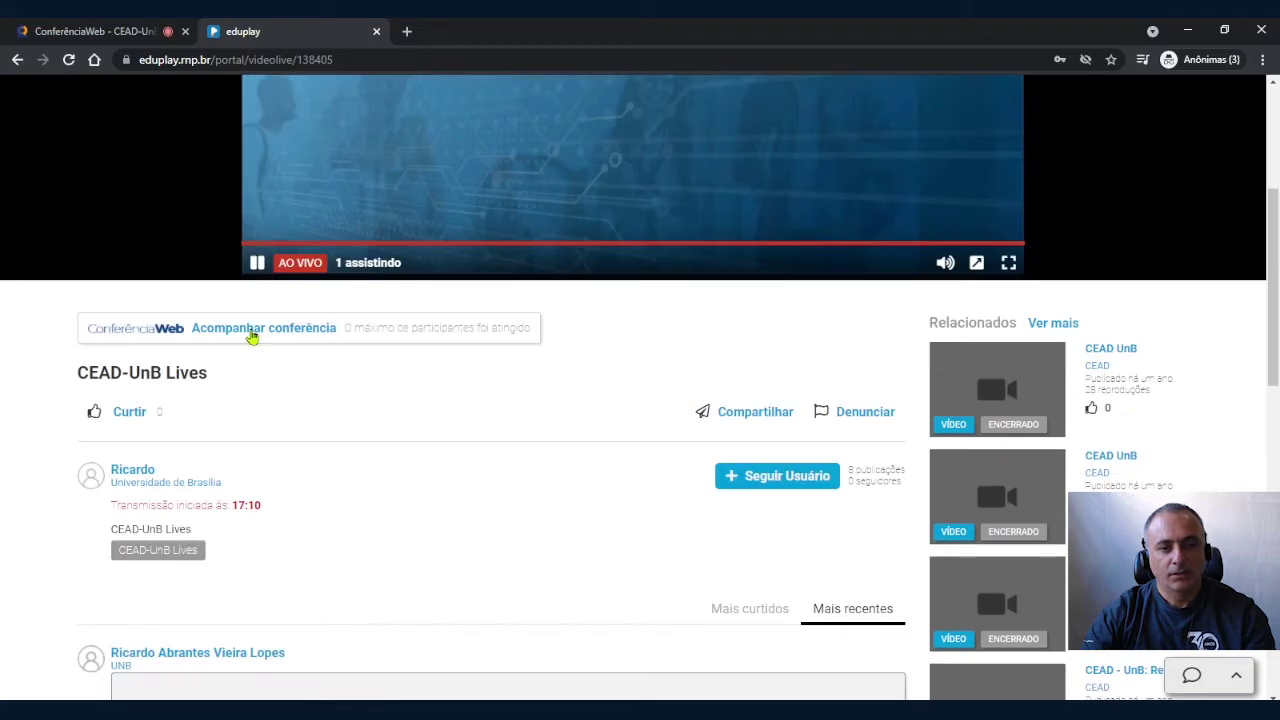
scroll(252, 337, "down", 1)
scroll(252, 337, "up", 2)
left_click(1236, 676)
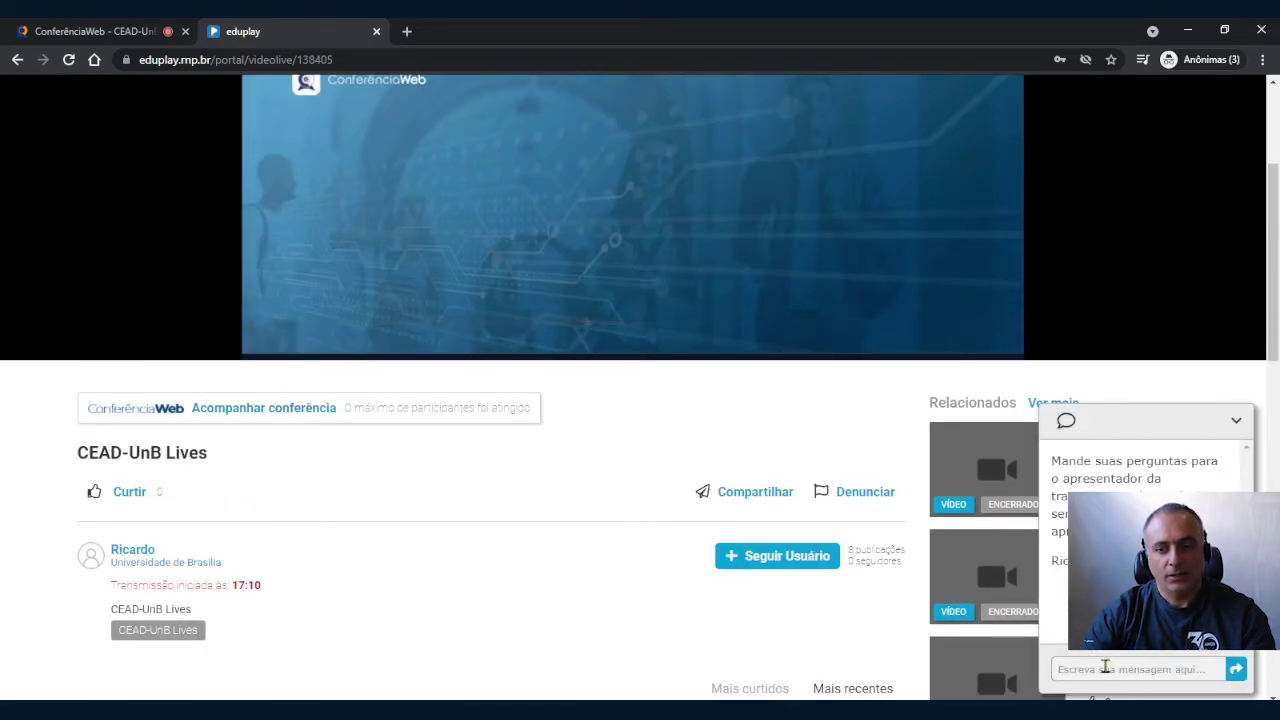
scroll(523, 626, "up", 3)
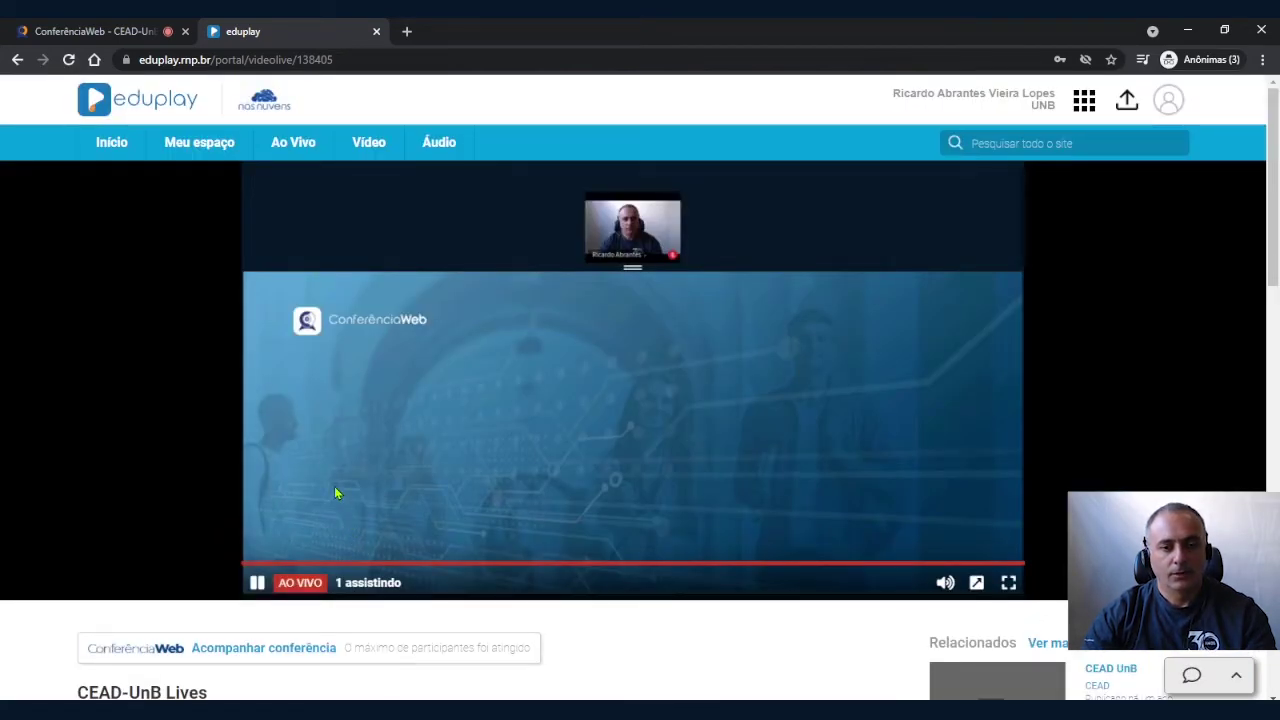
Step: Lower the eduplay player's volume slightly and preview the live broadcast in full screen
mouse_move(945, 582)
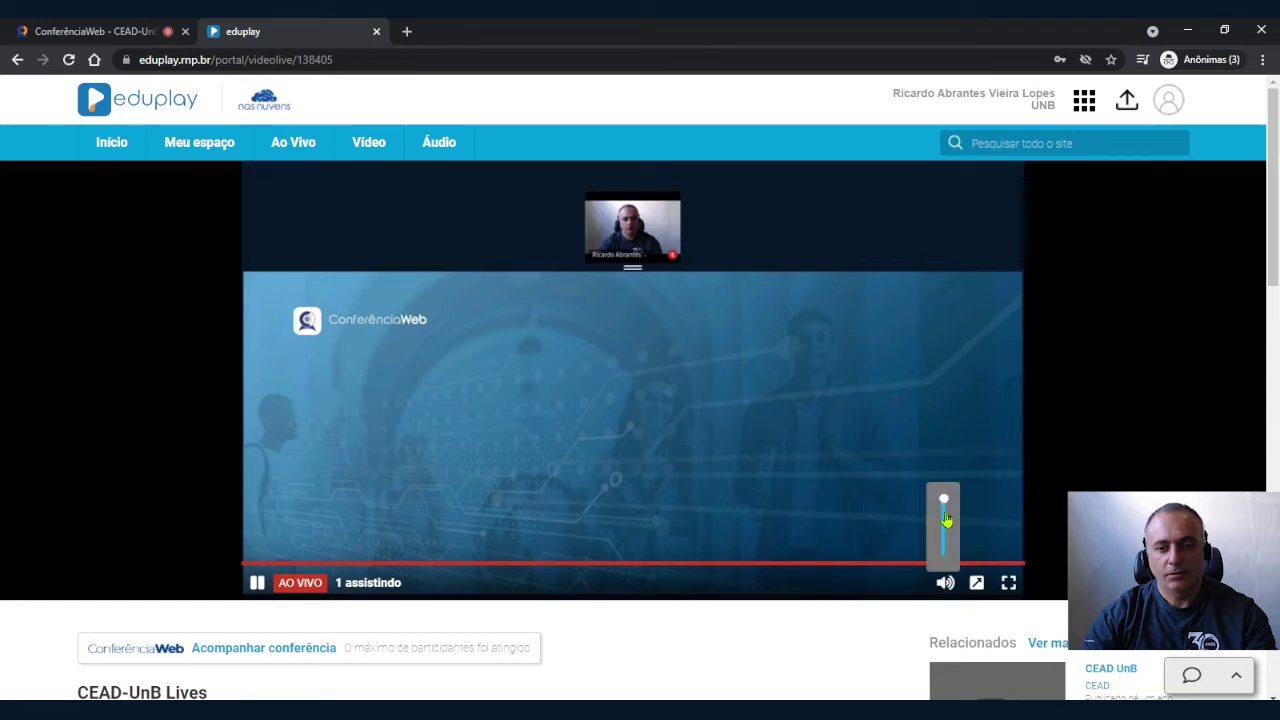
mouse_move(943, 520)
left_mouse_down()
mouse_move(943, 537)
mouse_move(948, 510)
left_mouse_up()
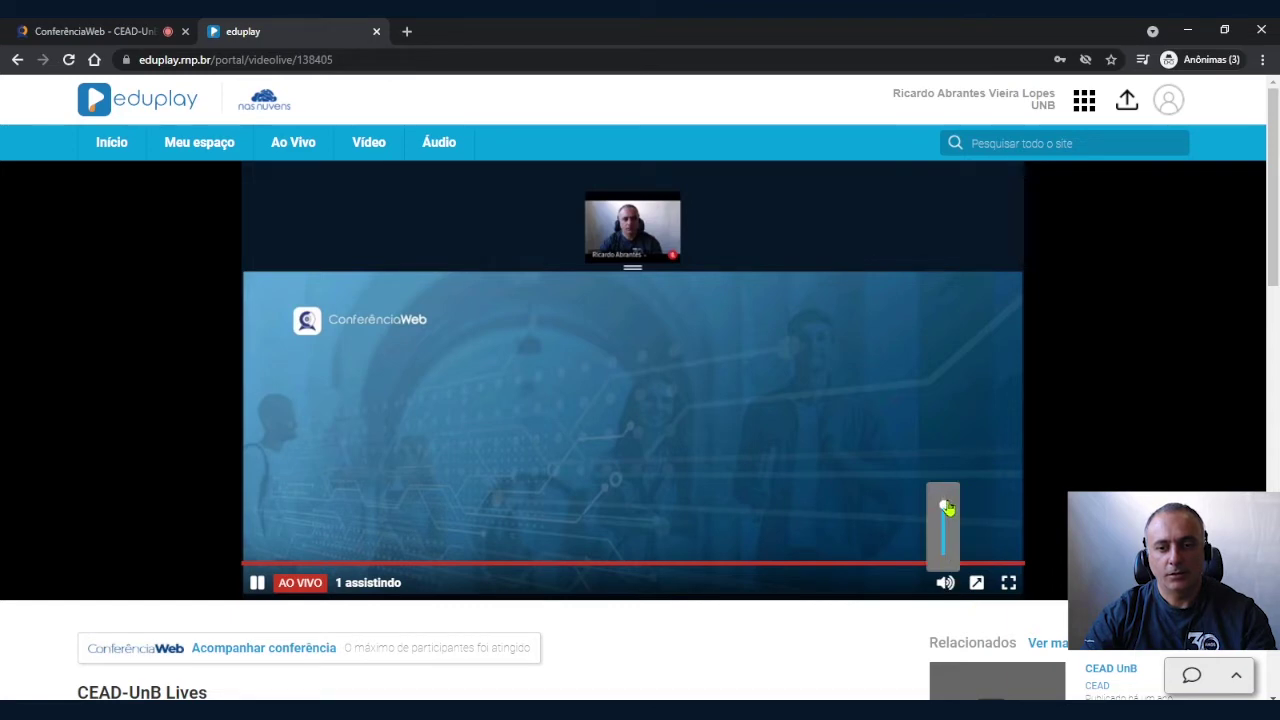
left_click(1008, 582)
key("Escape")
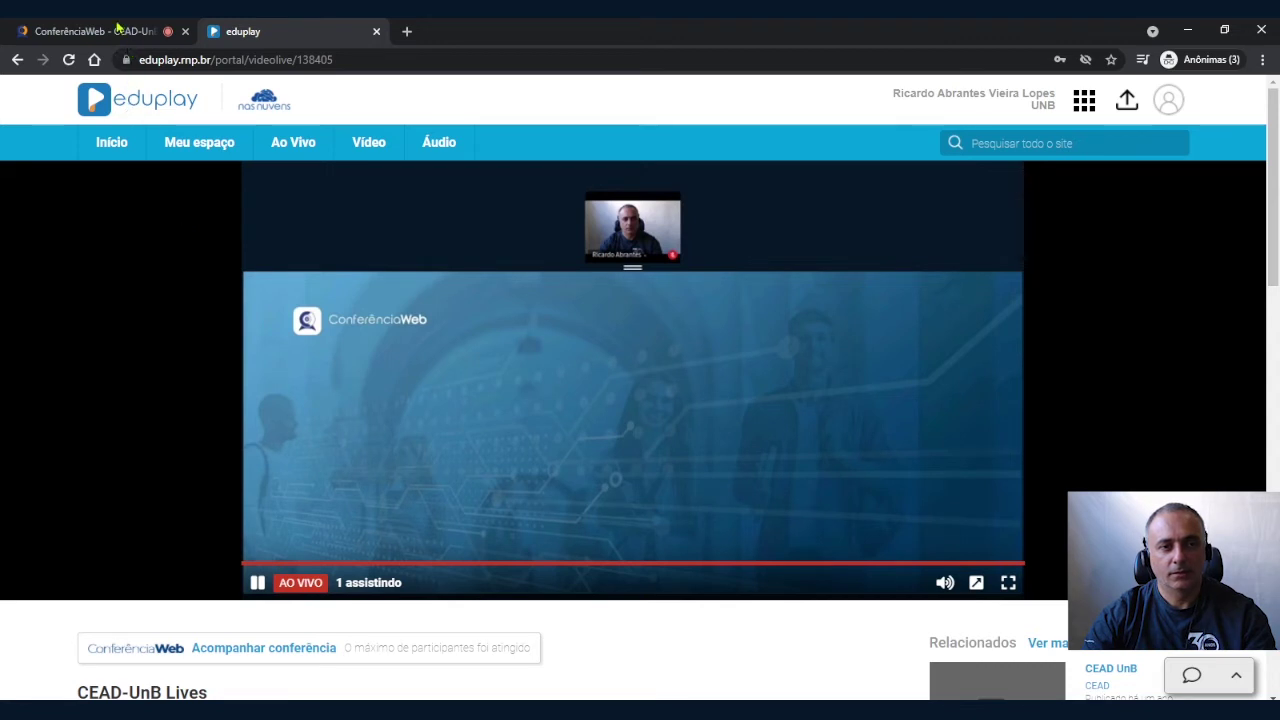
Step: Close the eduplay page and end the session's broadcast from the conference's broadcast options
left_click(375, 32)
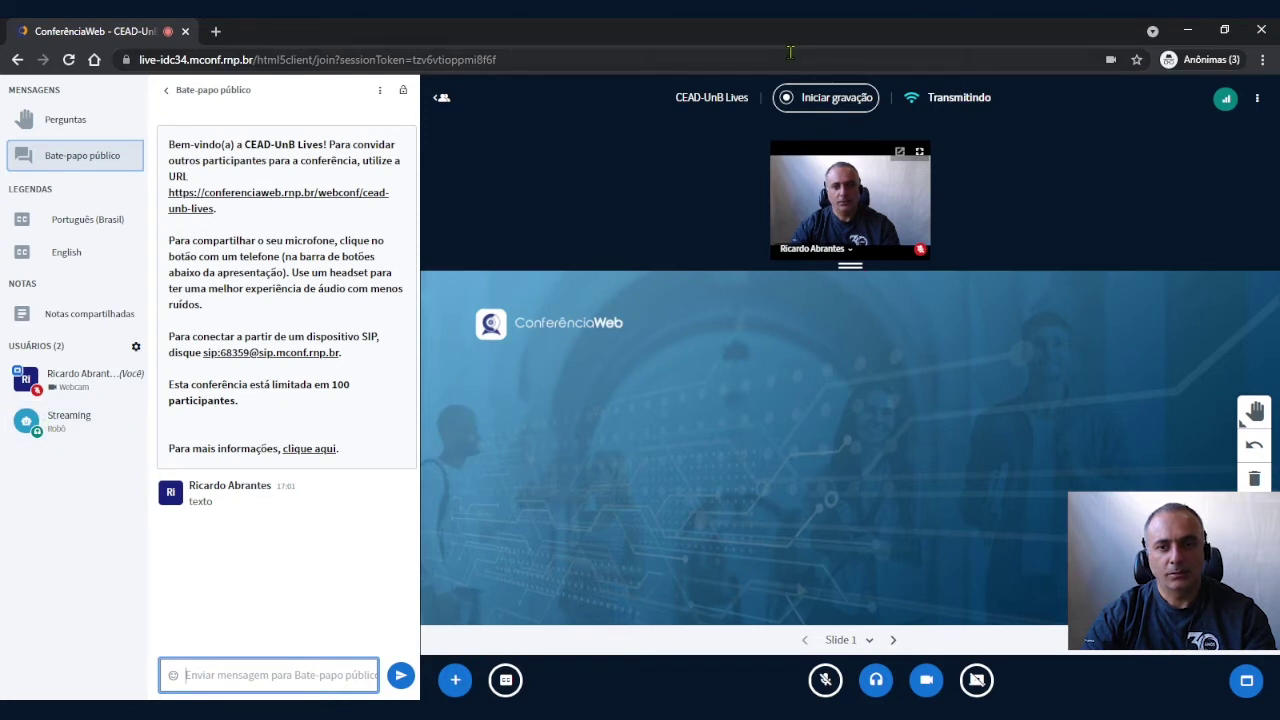
left_click(456, 681)
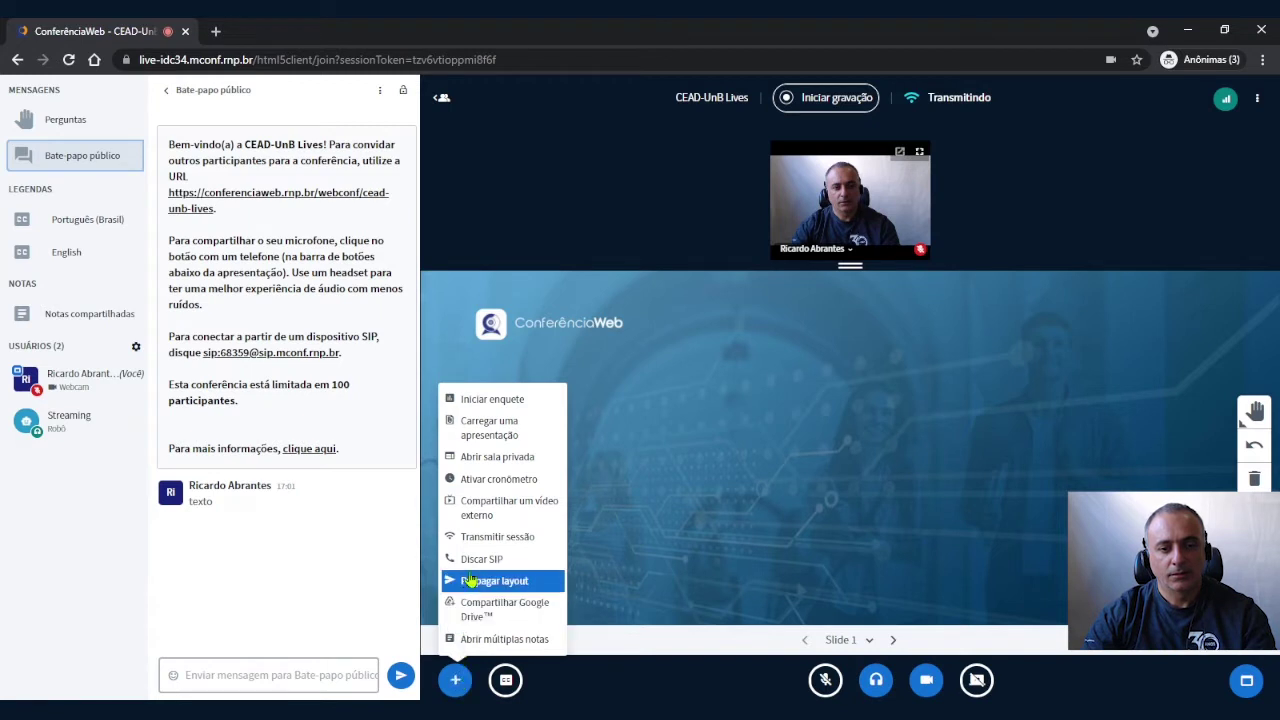
left_click(479, 546)
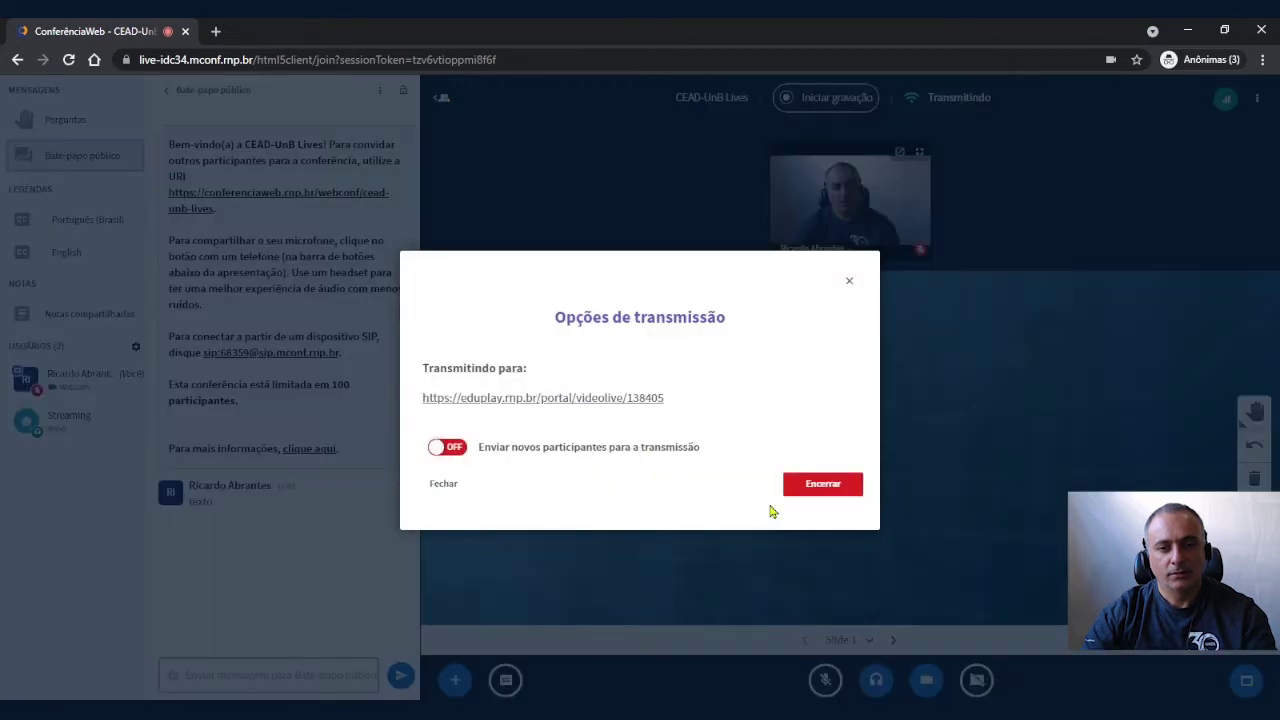
left_click(822, 485)
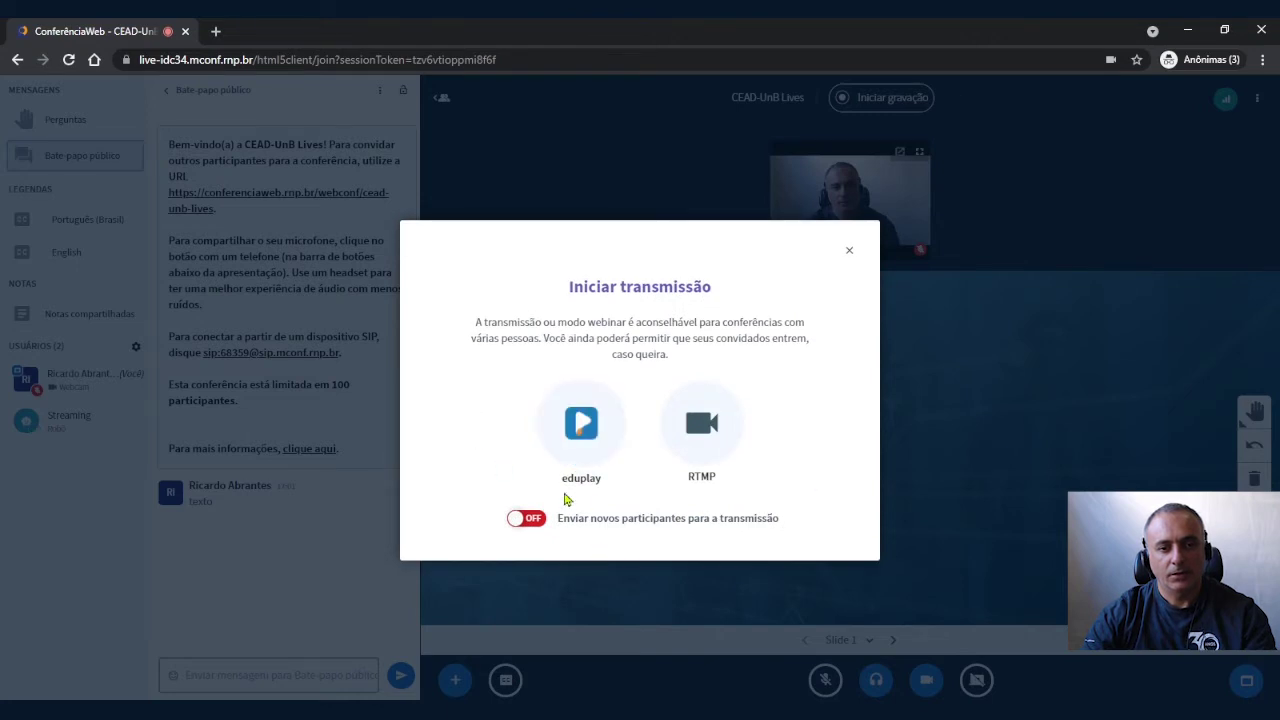
left_click(849, 255)
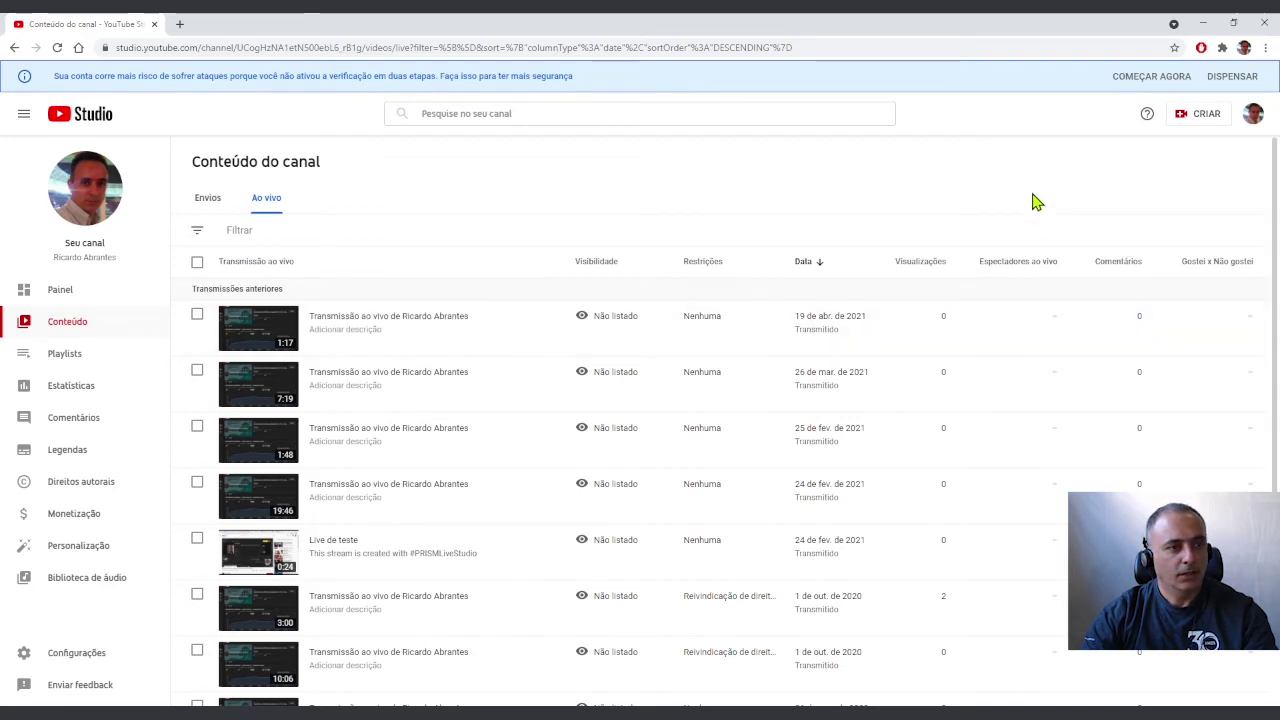
Step: Open YouTube Studio's live stream management page and begin scheduling a new stream without reusing earlier settings
left_click(1198, 116)
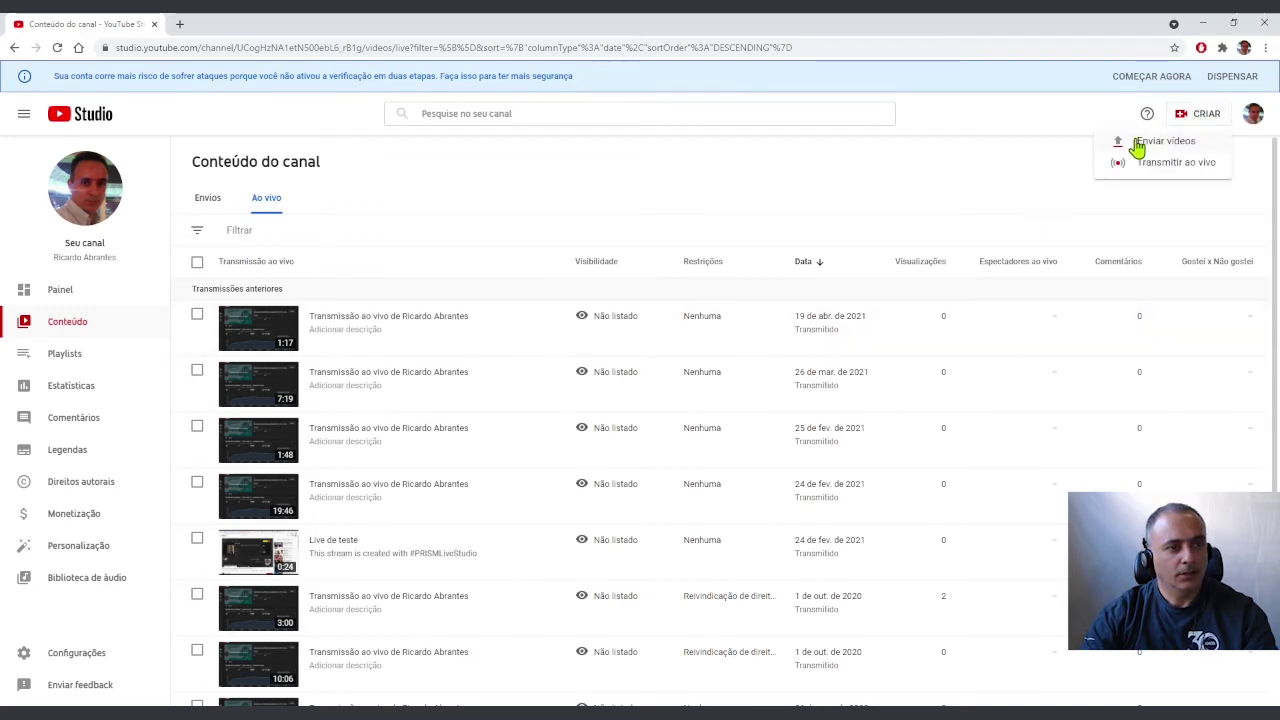
left_click(1157, 170)
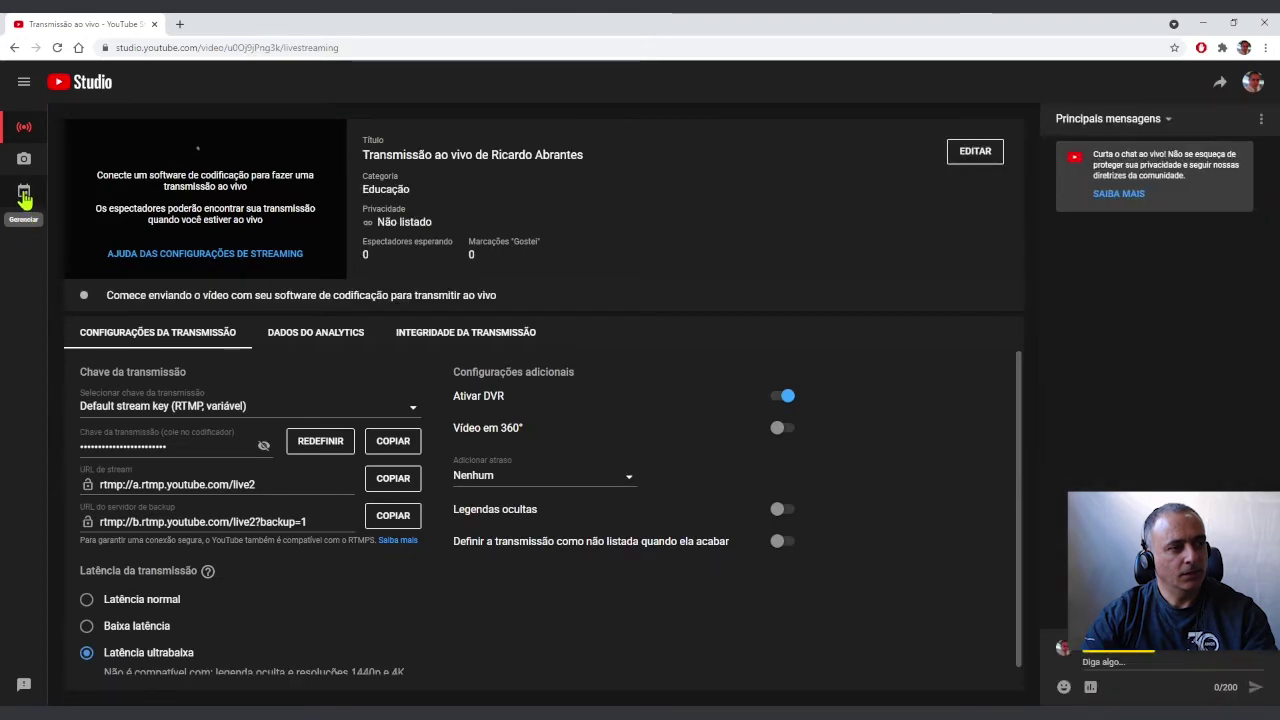
left_click(24, 192)
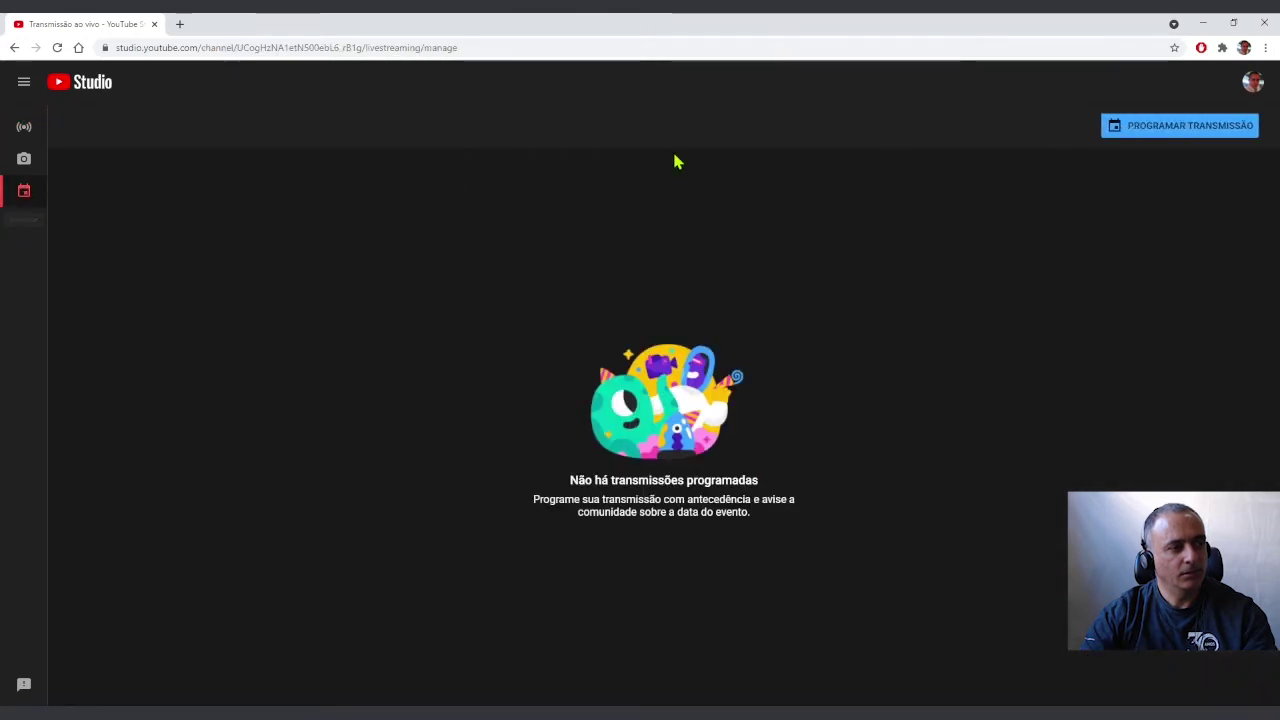
left_click(1201, 132)
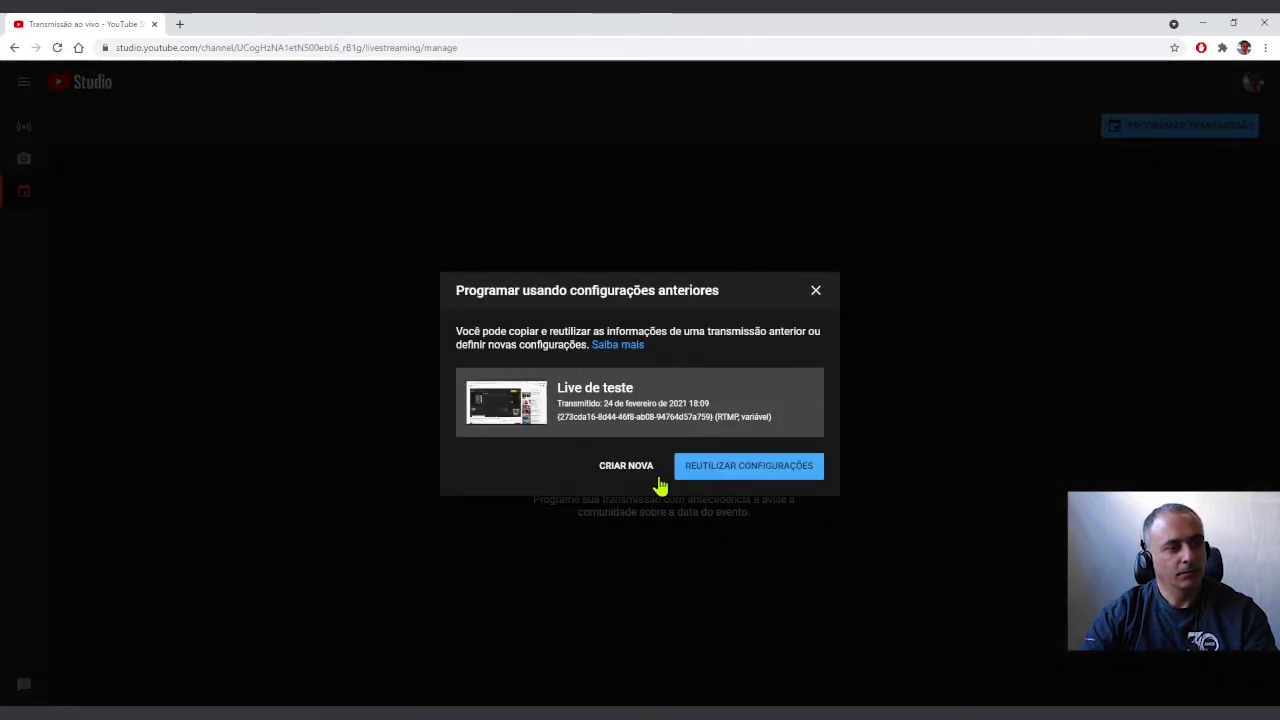
left_click(630, 466)
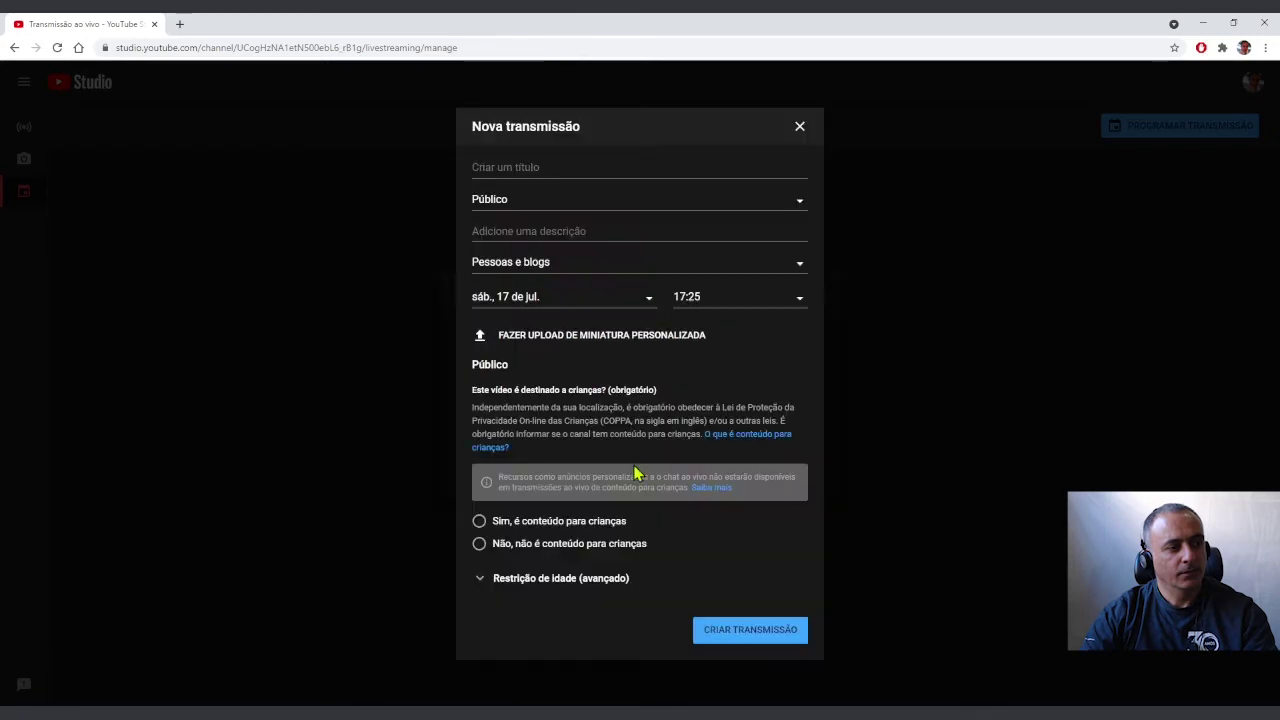
Step: Title the new stream "live de teste 2"
left_click(624, 164)
type("I")
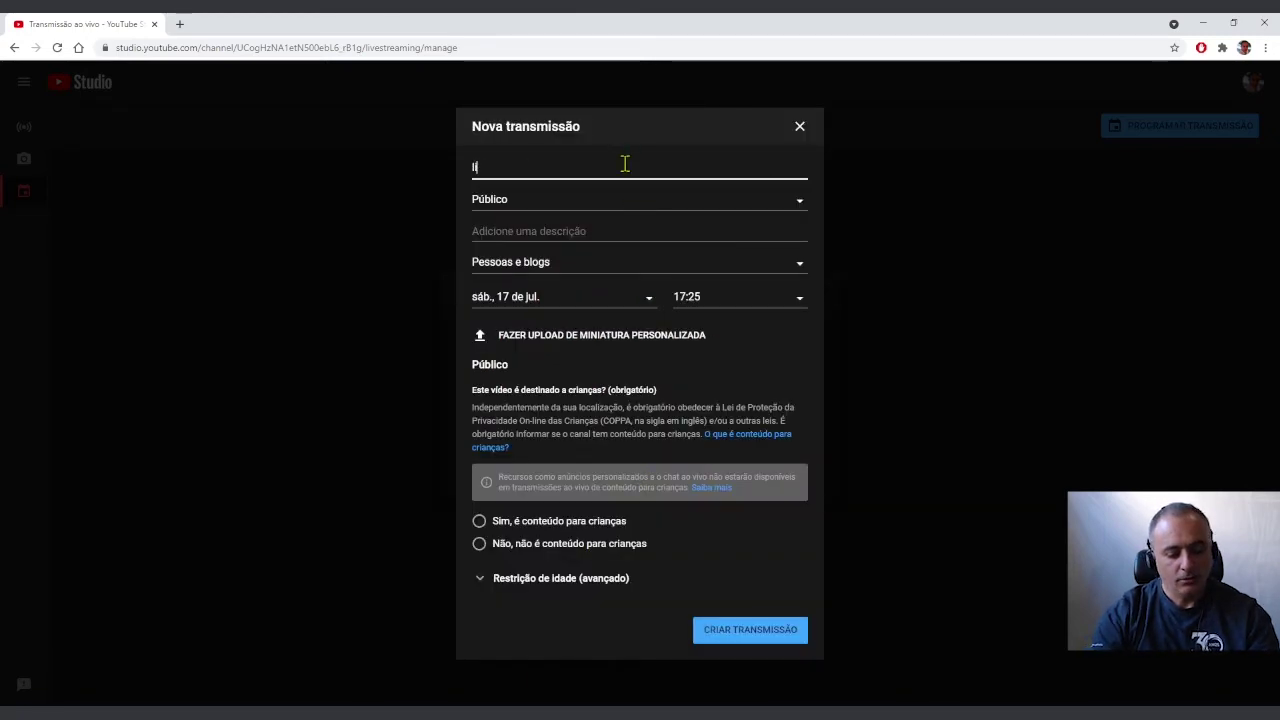
type("ib")
key("BackSpace")
key("BackSpace")
key("BackSpace")
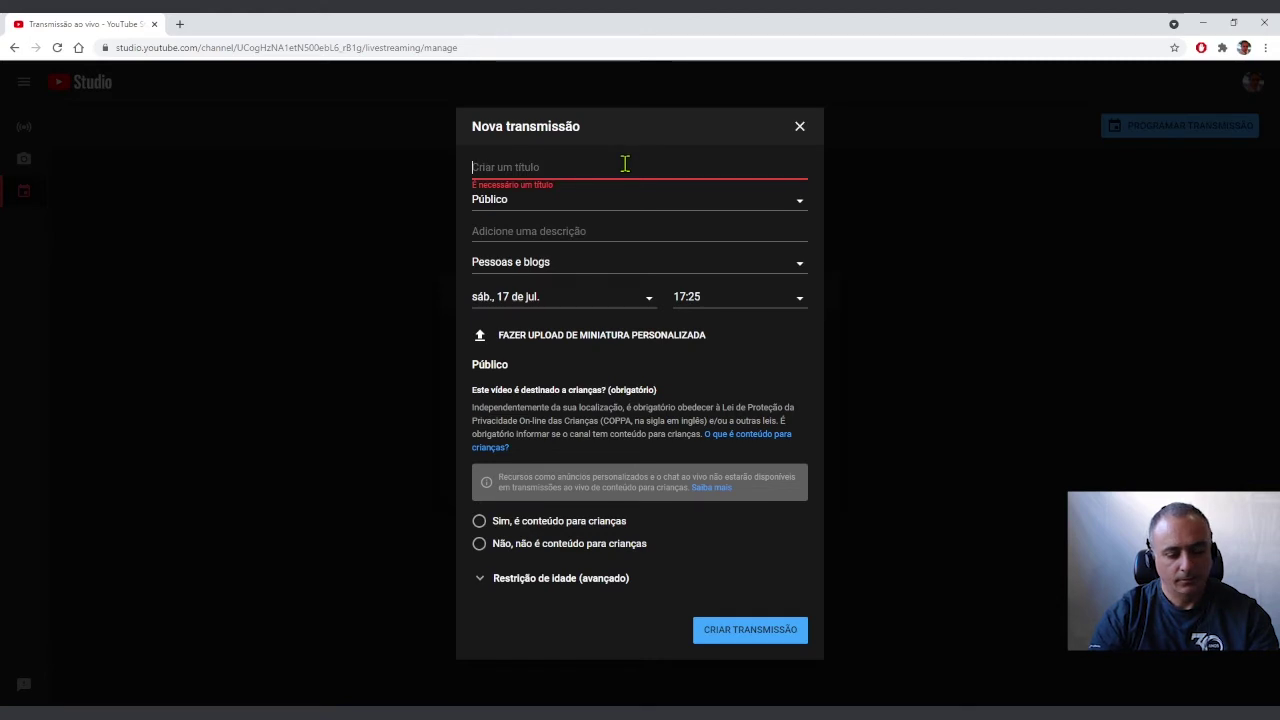
type("live de teste 2")
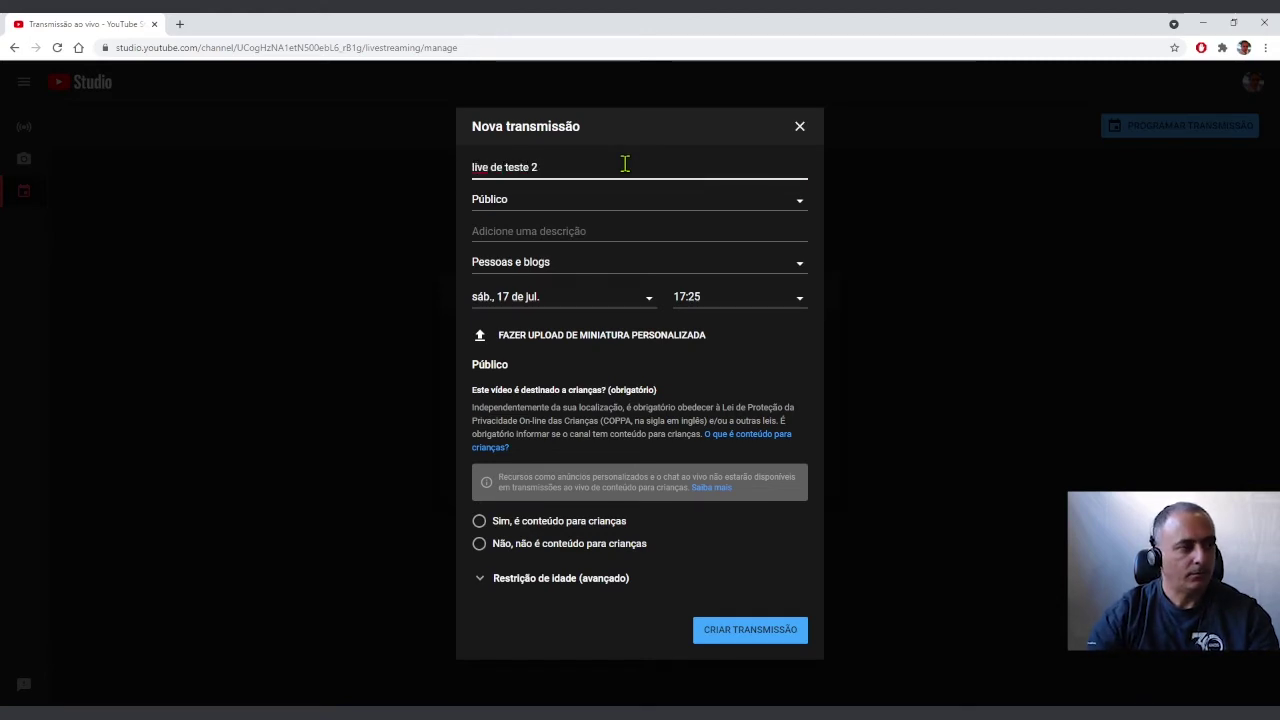
Step: Set the new stream's visibility to Não listado and its category to Educação
left_click(592, 210)
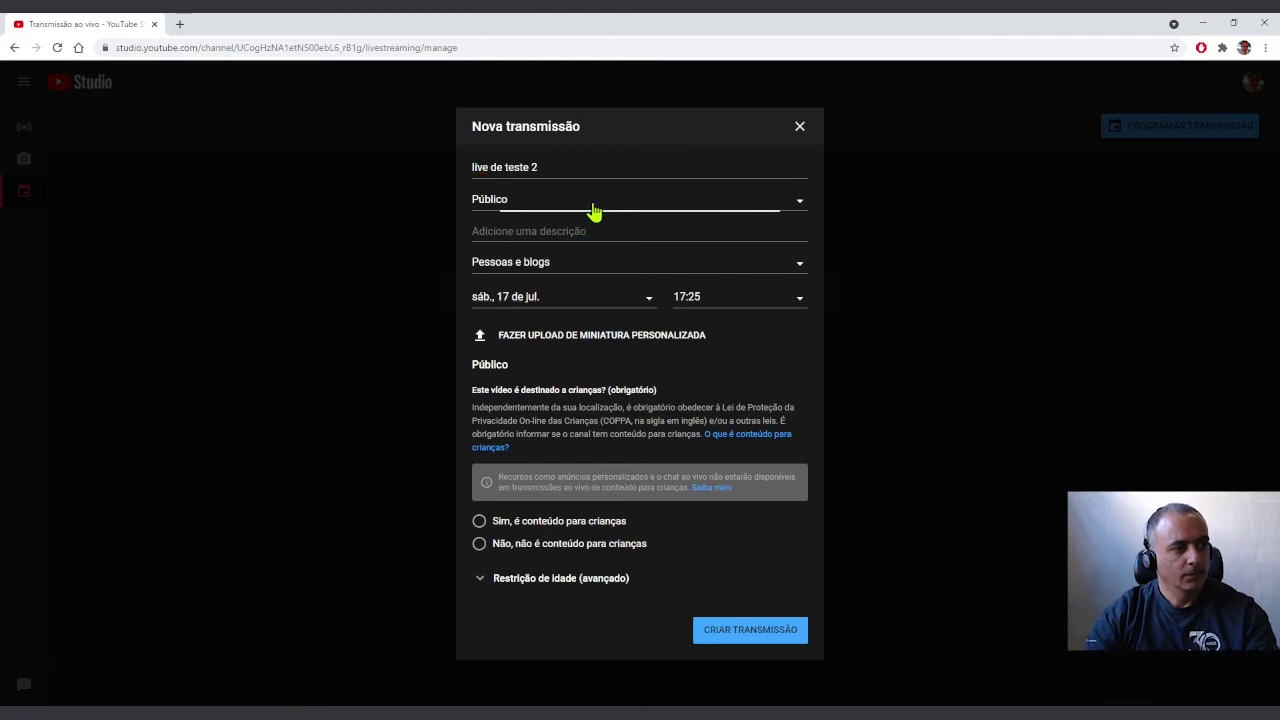
left_click(551, 258)
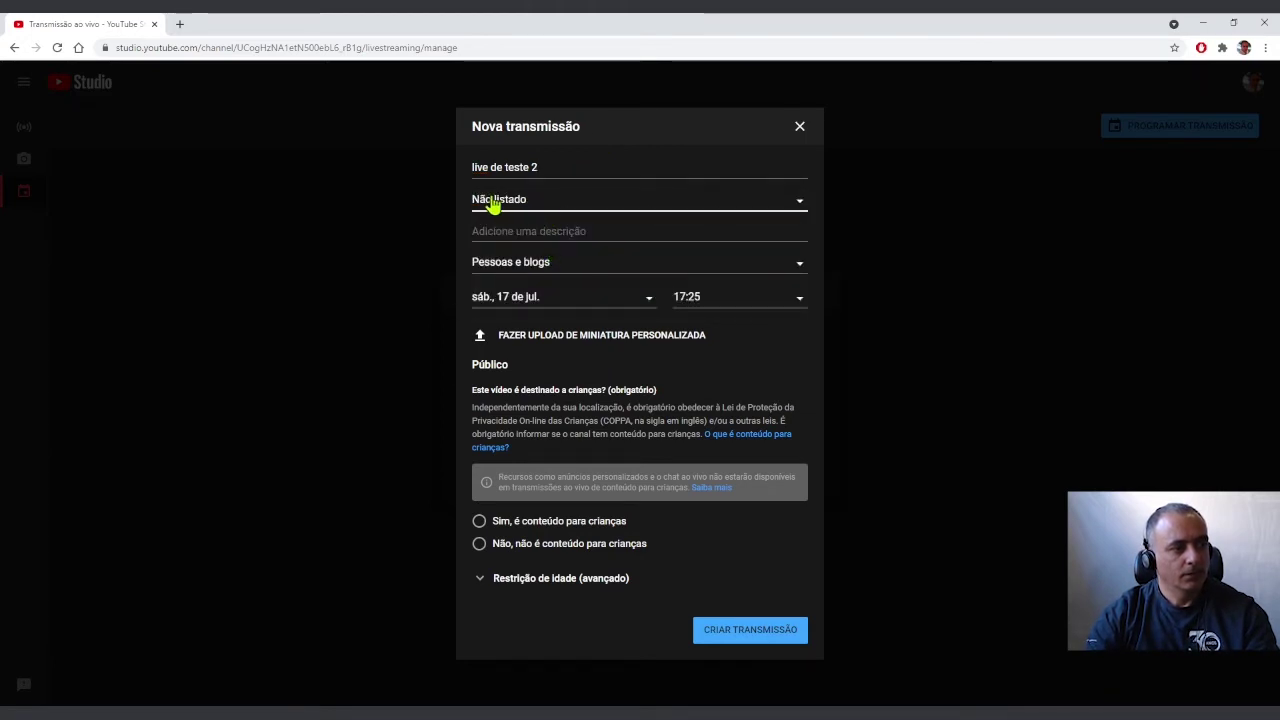
left_click(568, 265)
scroll(565, 440, "down", 3)
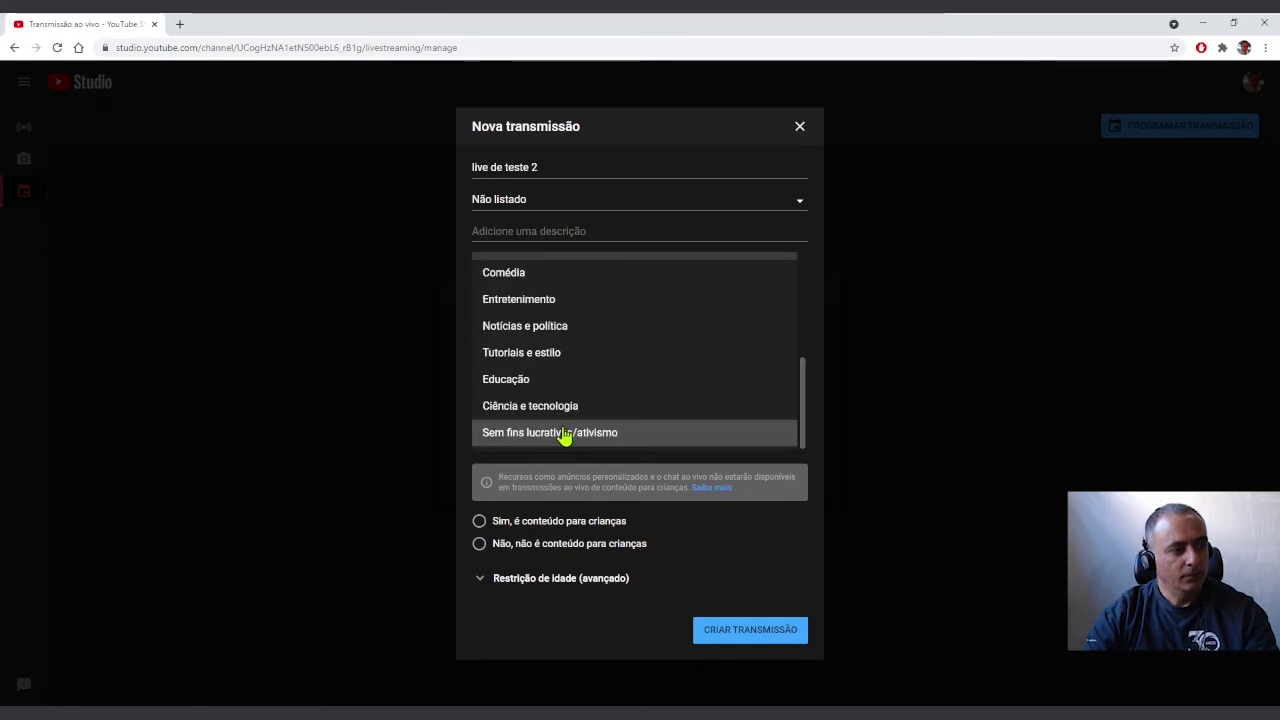
left_click(540, 382)
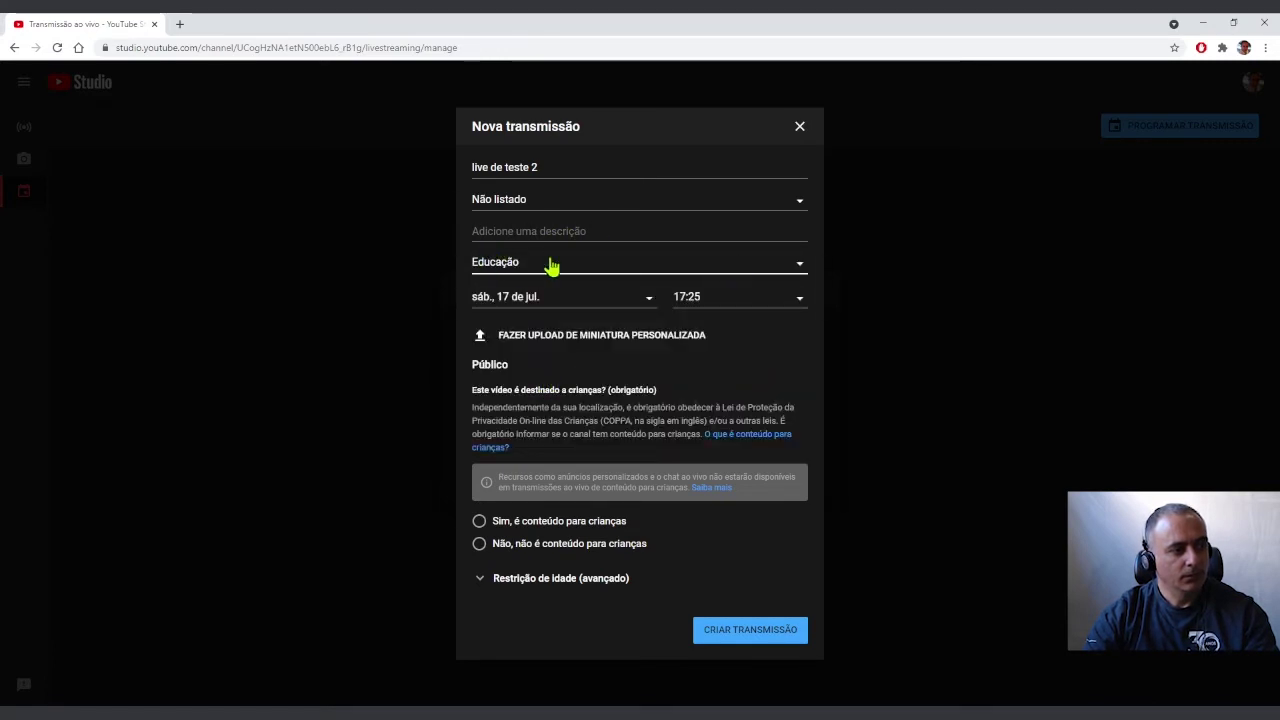
Step: Schedule the stream for 17 July 2021 at 17:30, and create it as content not made for children
left_click(690, 305)
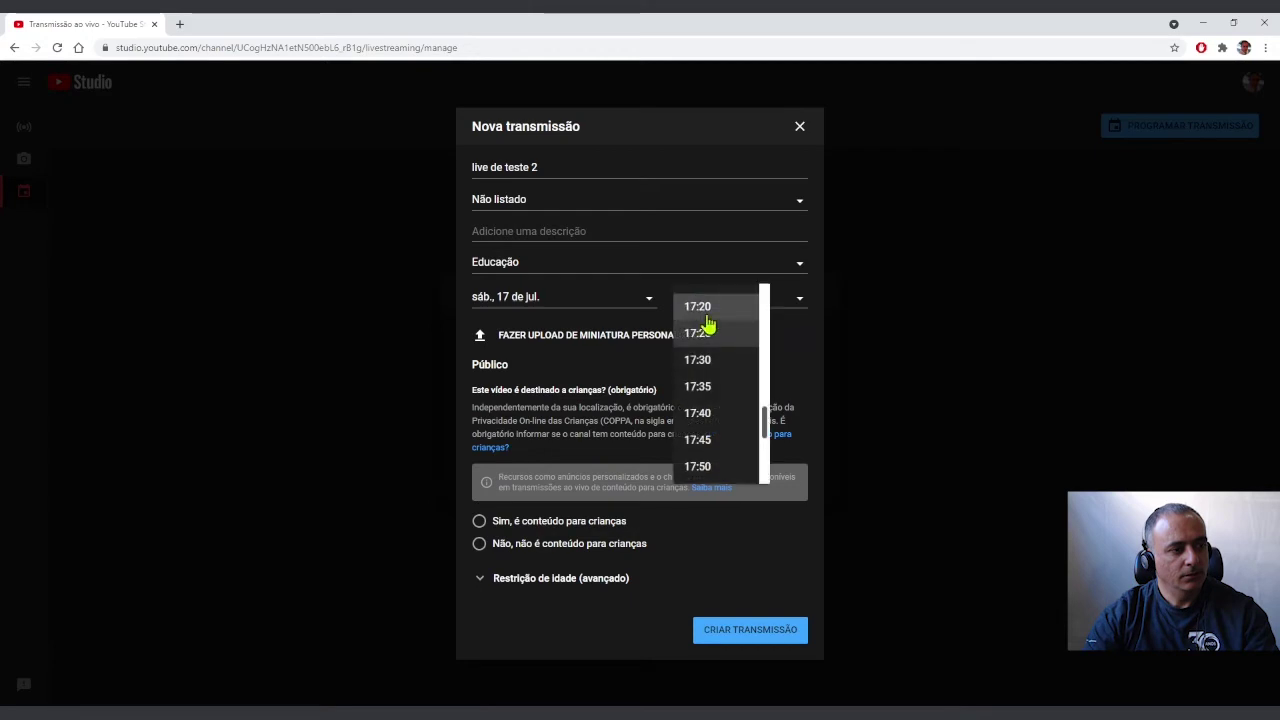
left_click(720, 371)
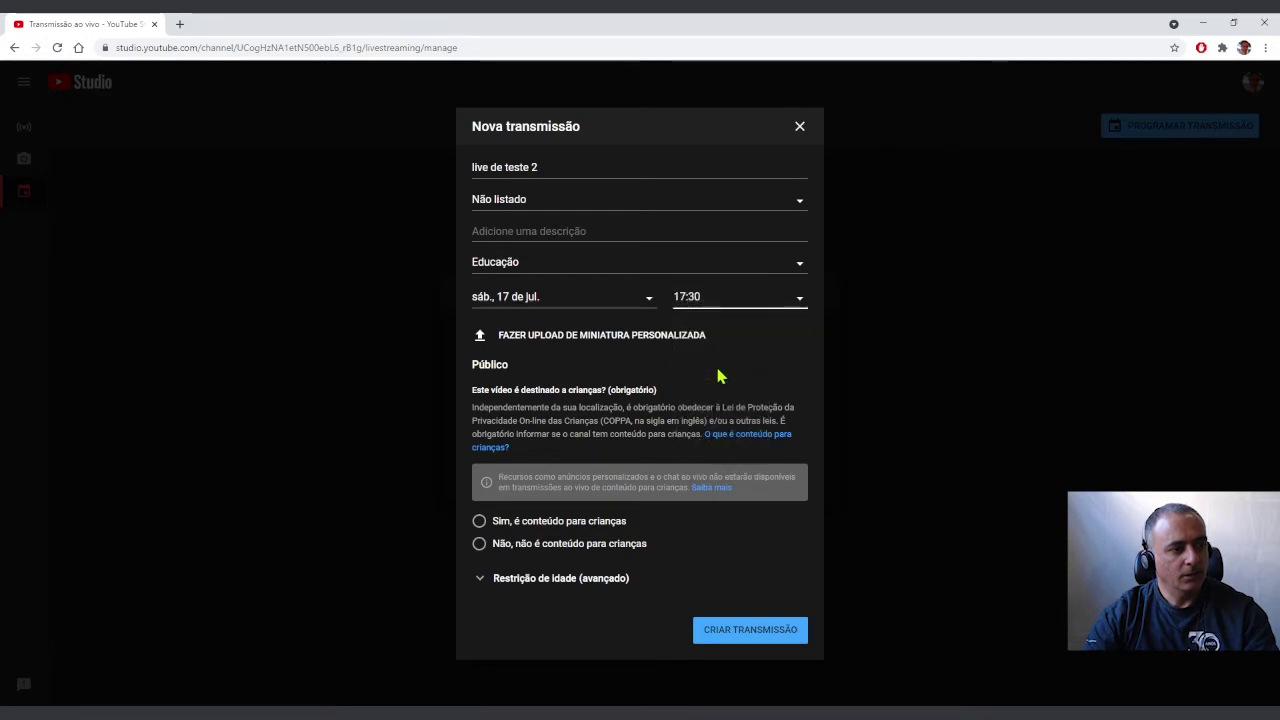
left_click(535, 296)
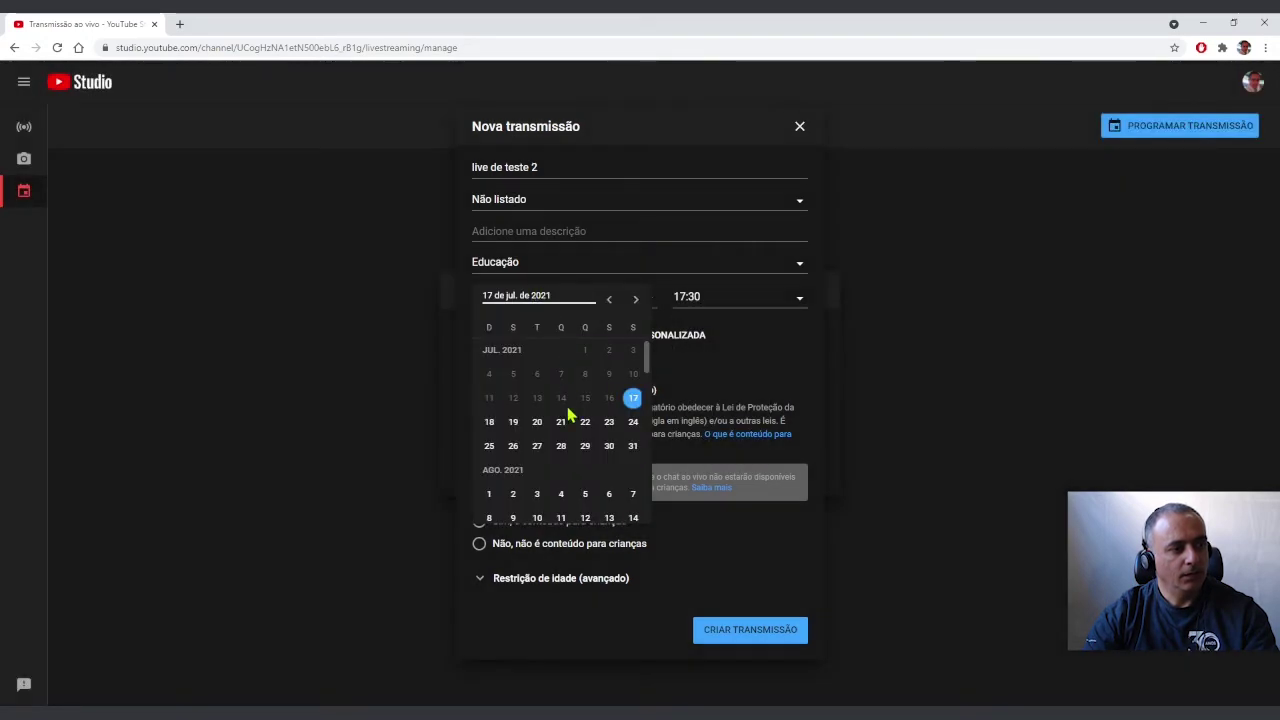
left_click(632, 402)
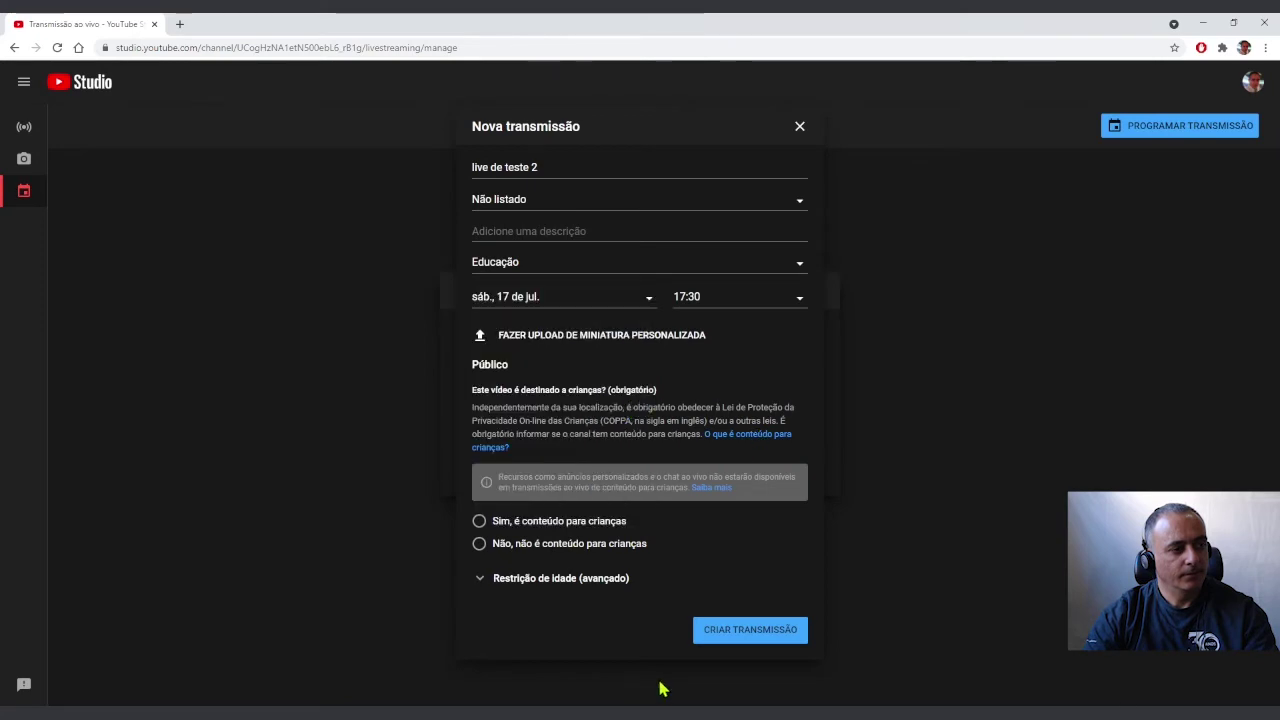
left_click(537, 548)
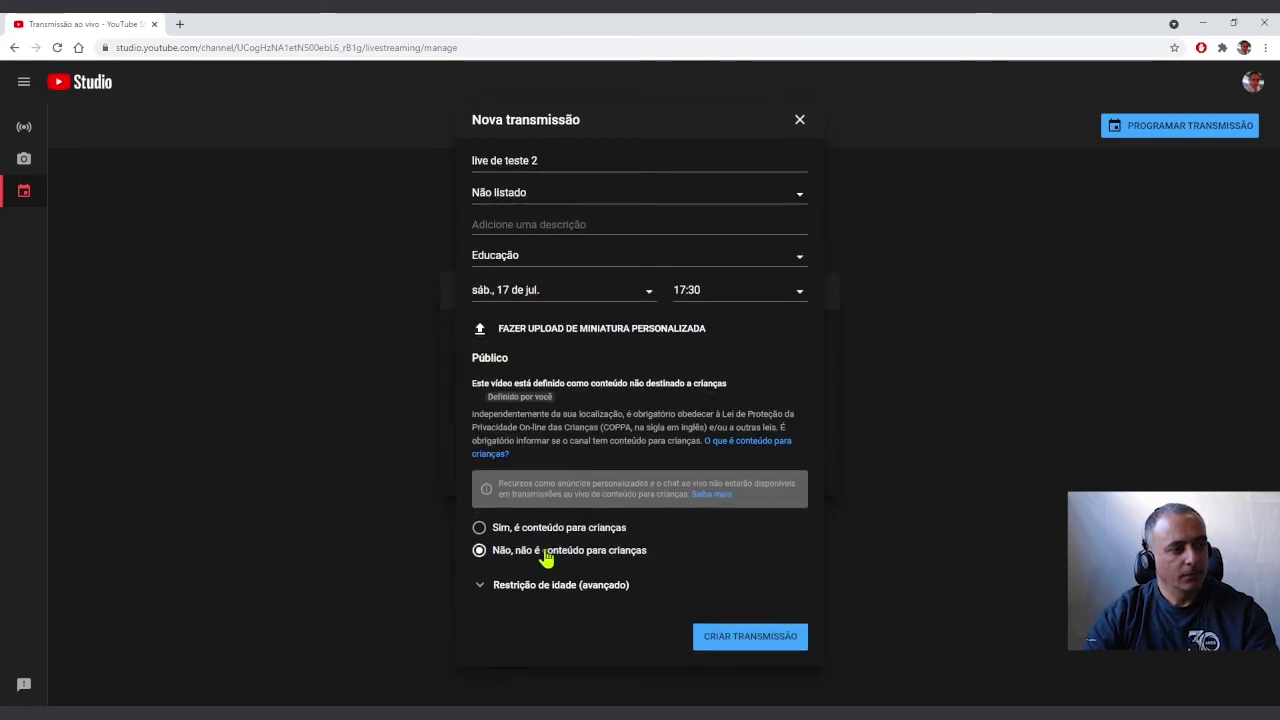
left_click(762, 645)
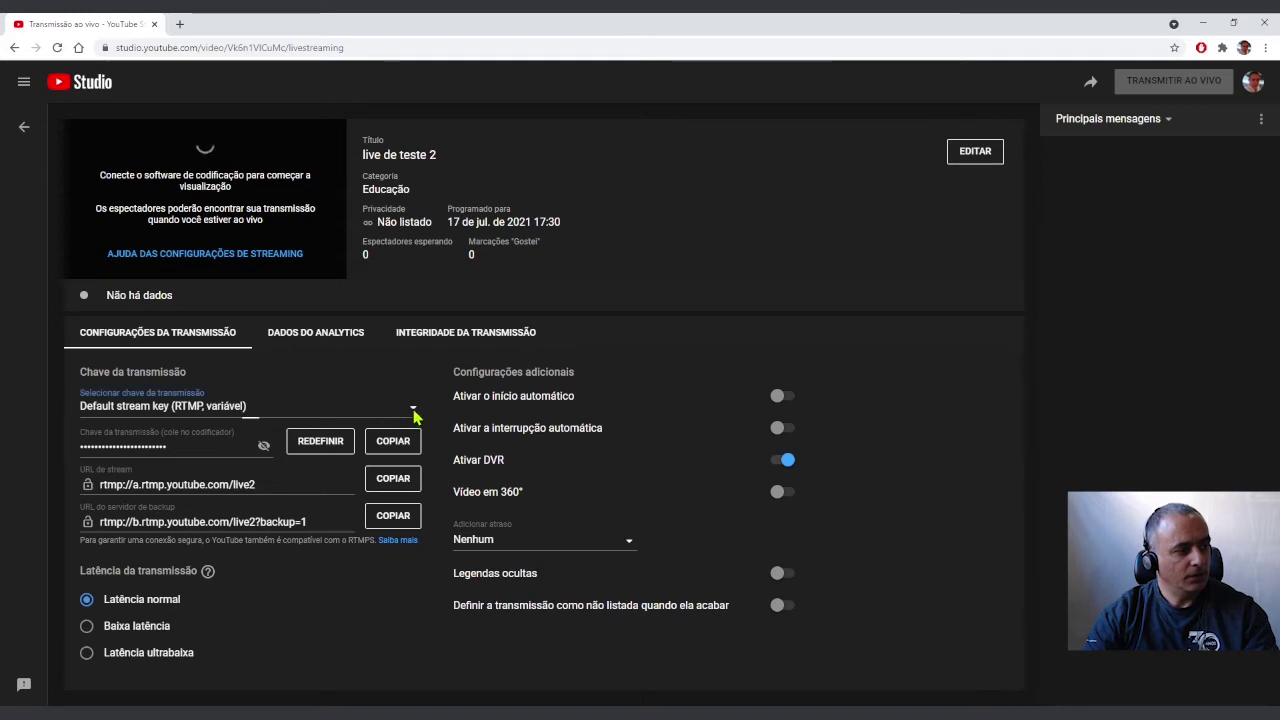
Step: Start a new stream key for the scheduled stream and name it "chave para transmissão teste"
left_click(413, 410)
left_click(199, 440)
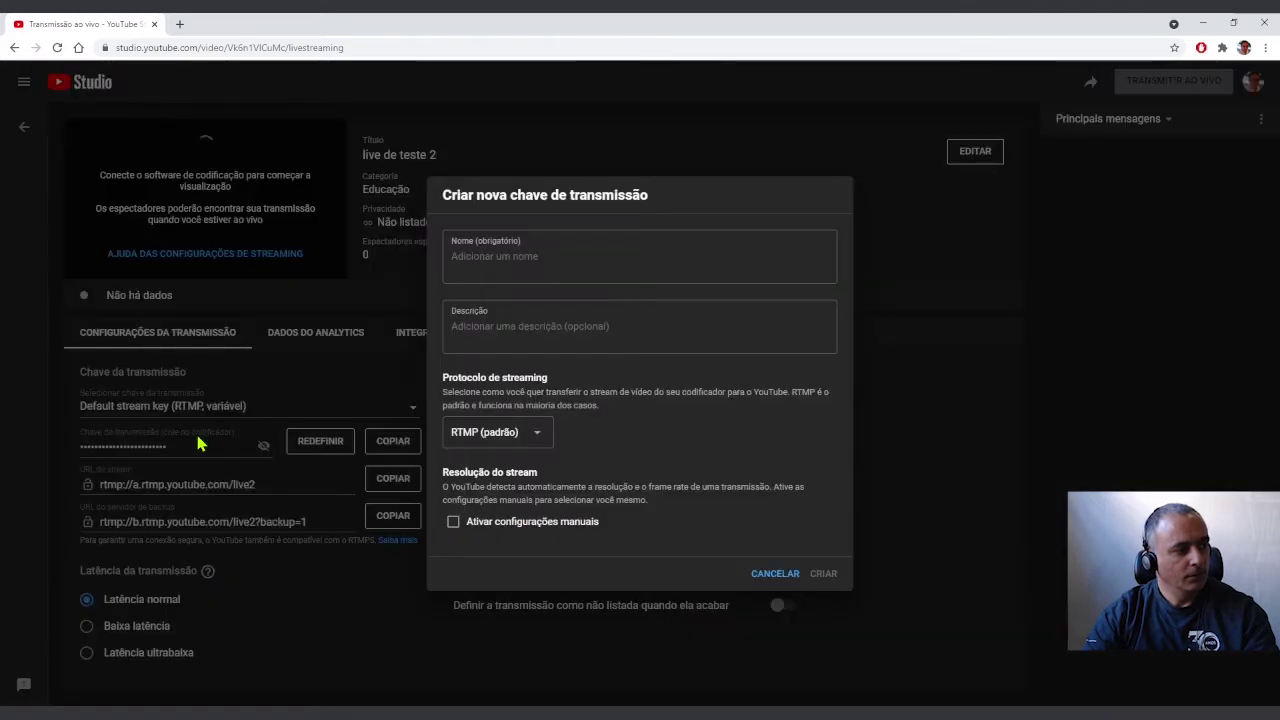
left_click(508, 259)
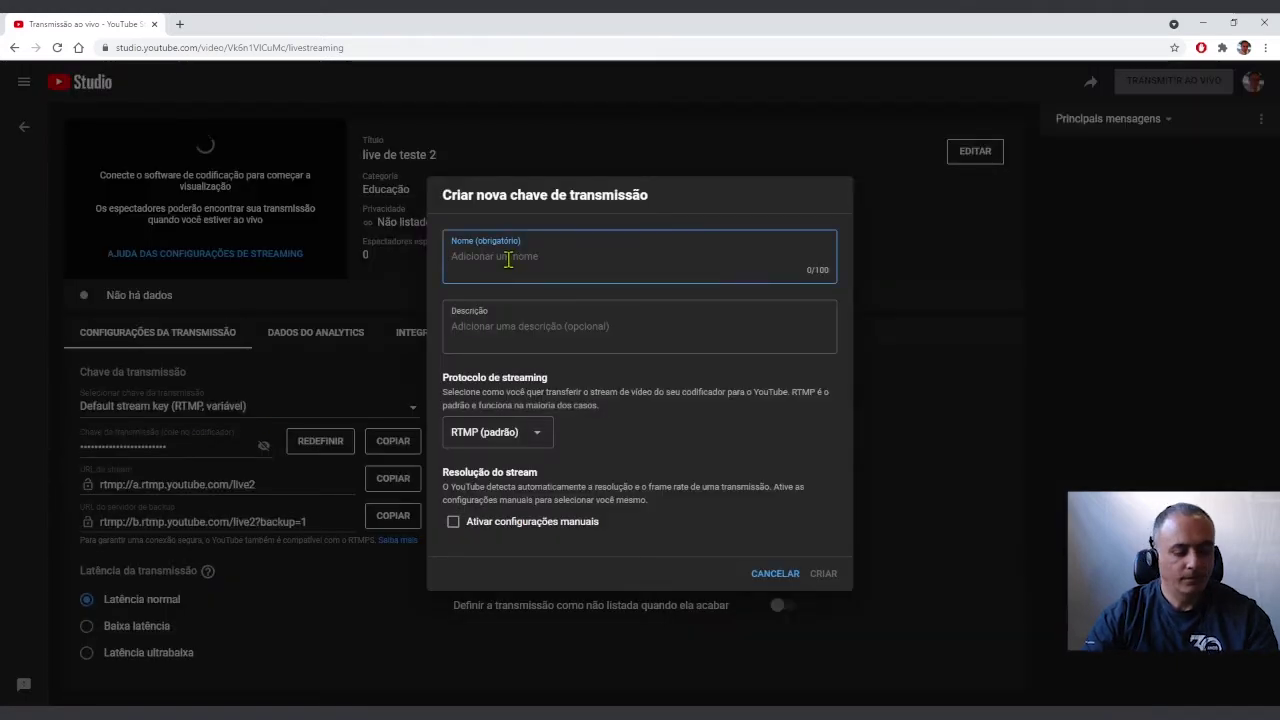
type("chave ")
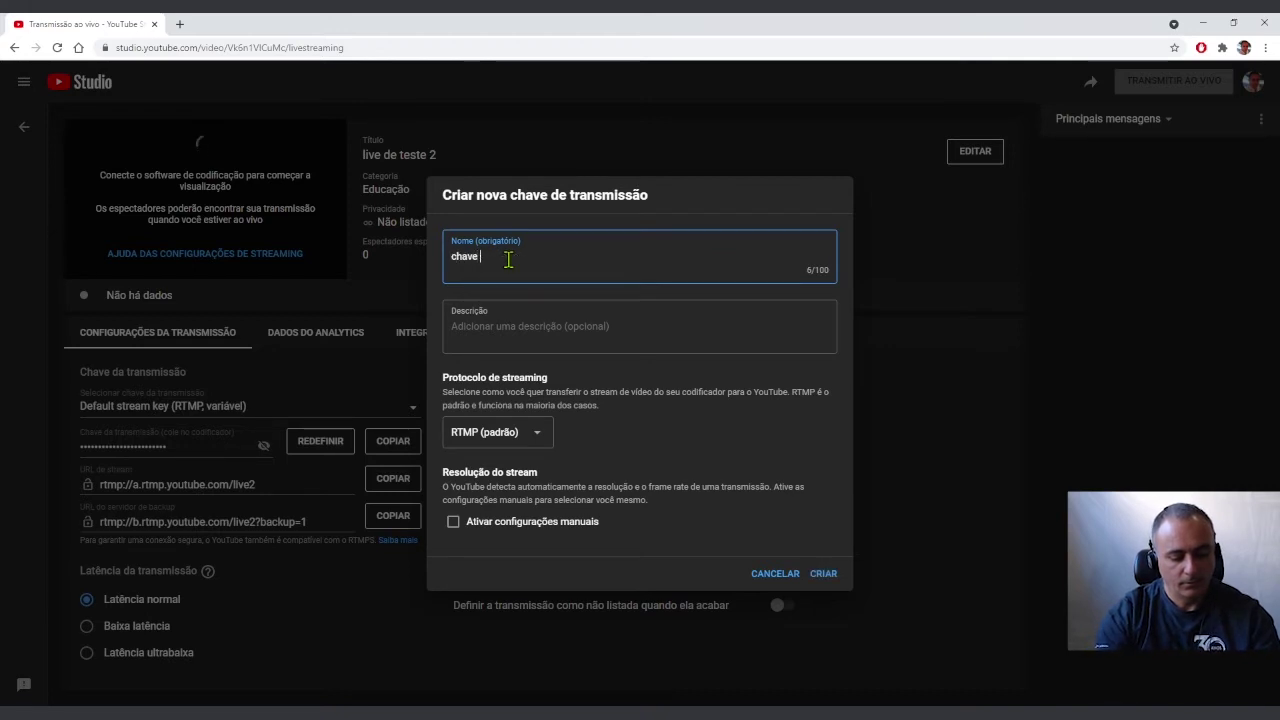
type("para tran")
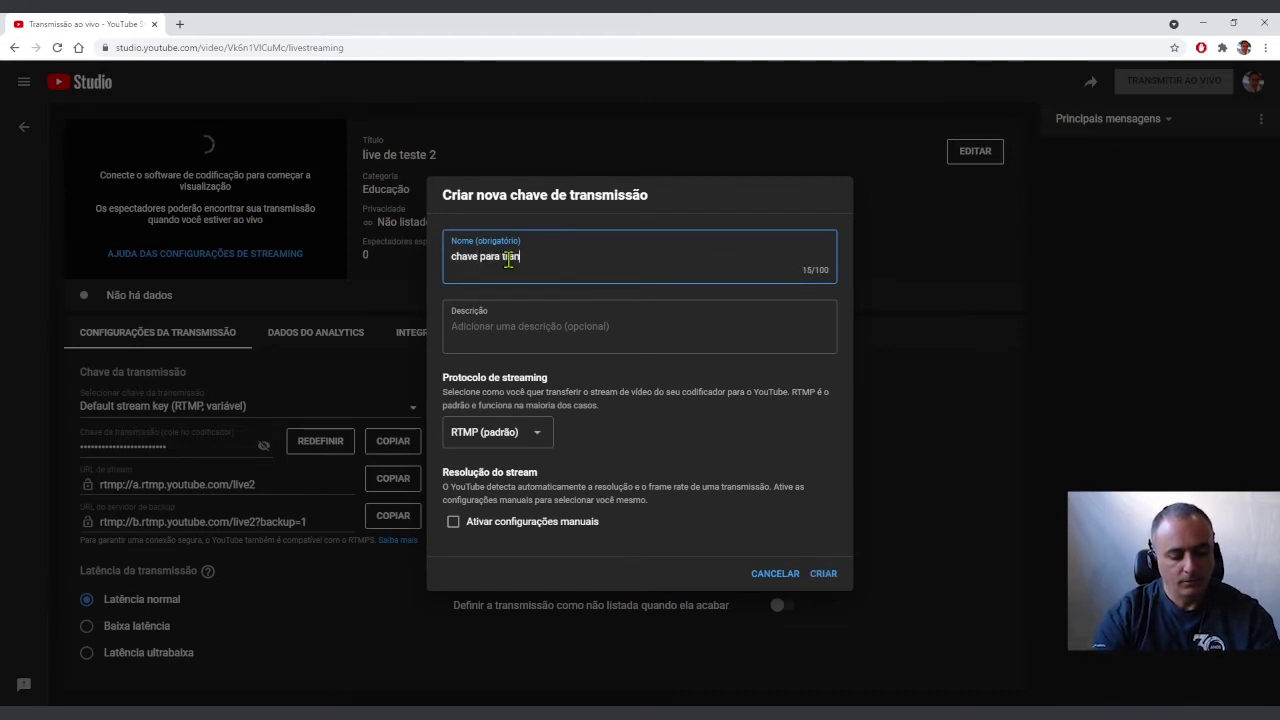
type("smissão ")
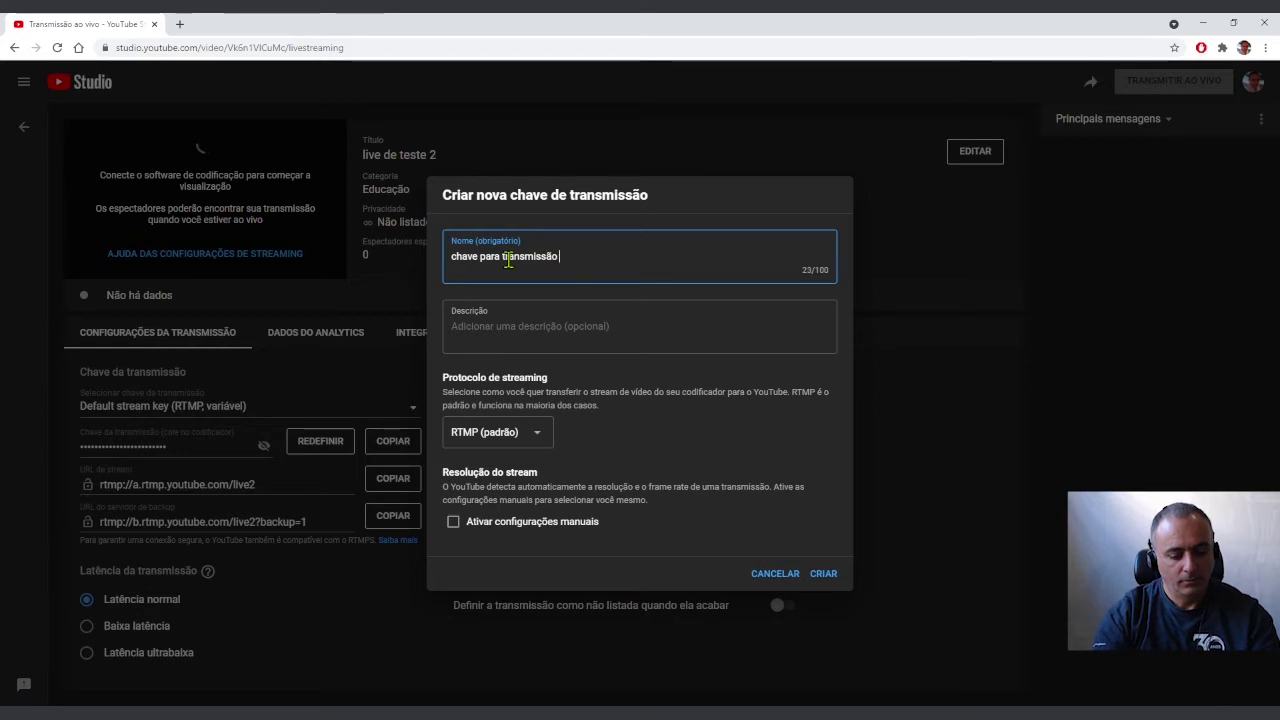
type("teste")
Step: Describe the new stream key as "chave única para teste" and create it with the RTMP protocol
left_click(476, 328)
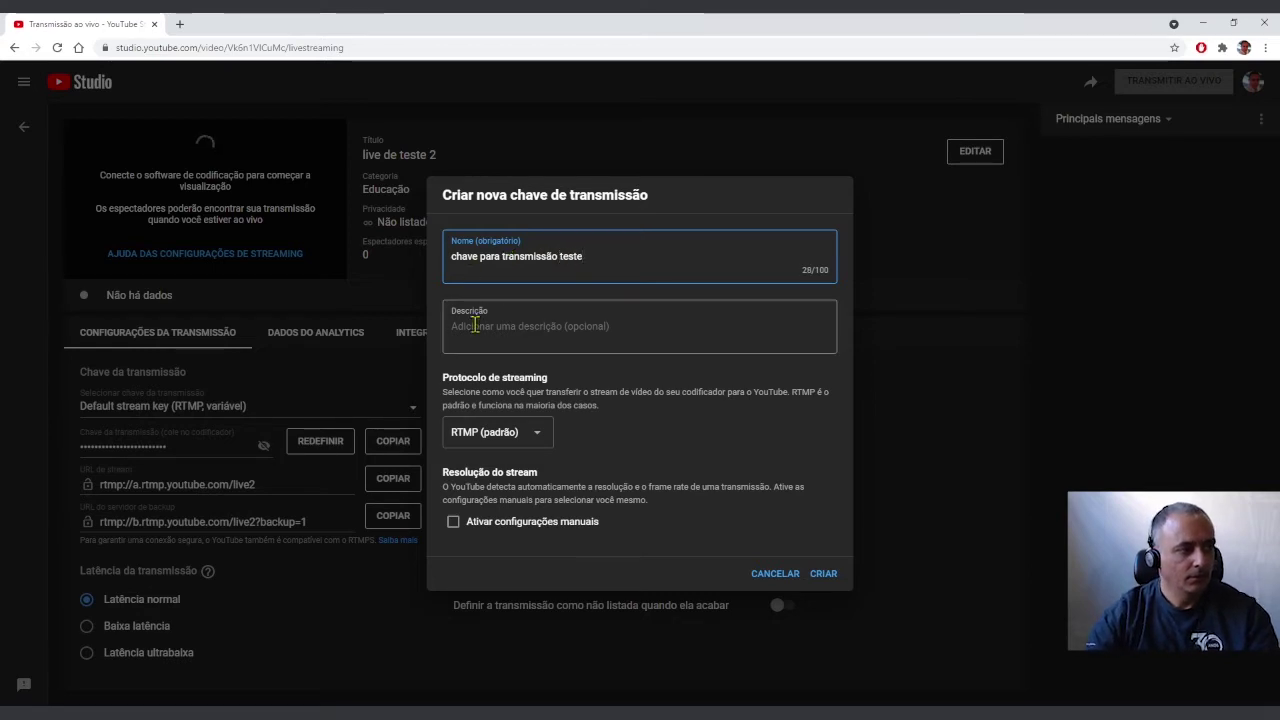
type("ch")
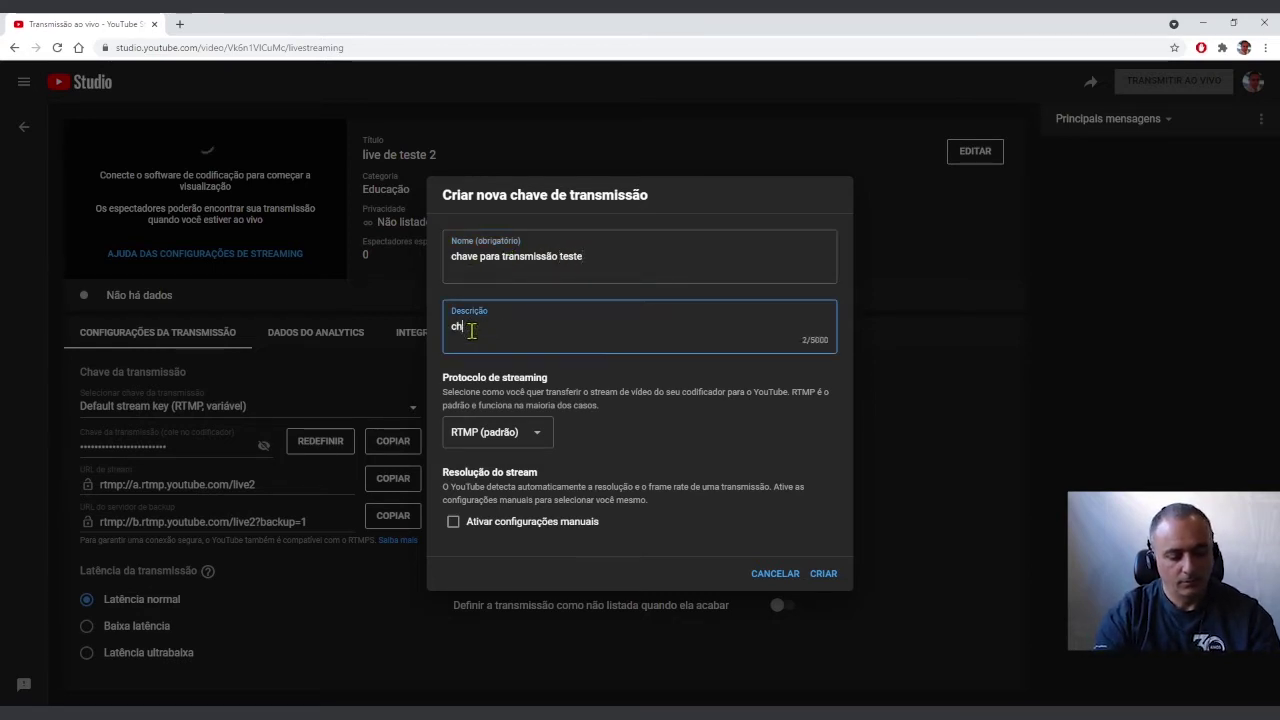
type("ave única para teste")
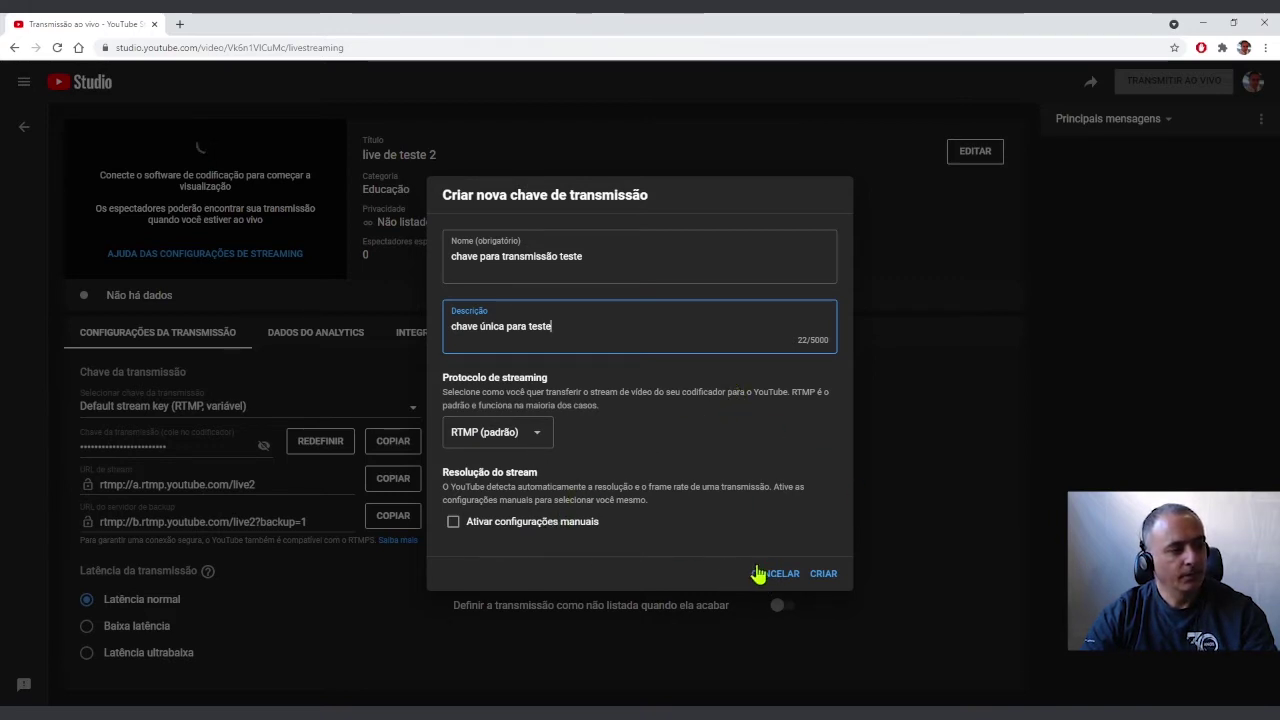
left_click(824, 575)
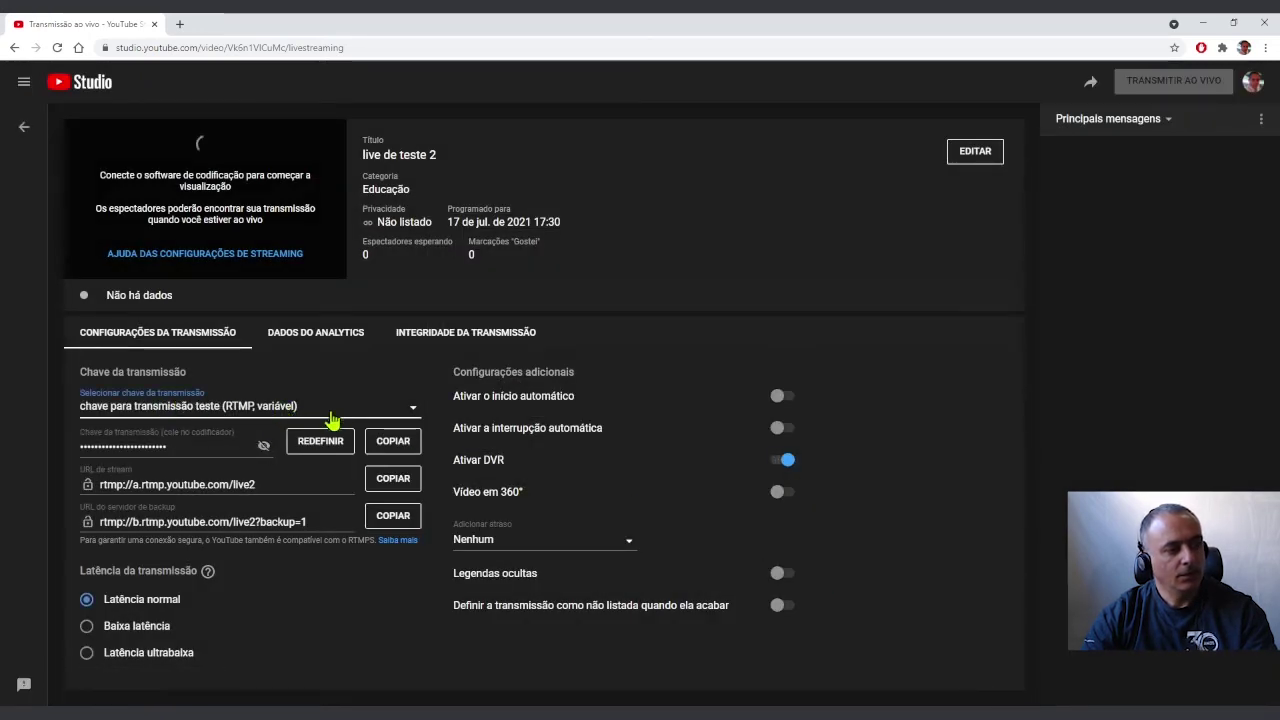
Step: Reset the selected stream key and copy the primary stream URL, rtmp://a.rtmp.youtube.com/live2
left_click(318, 447)
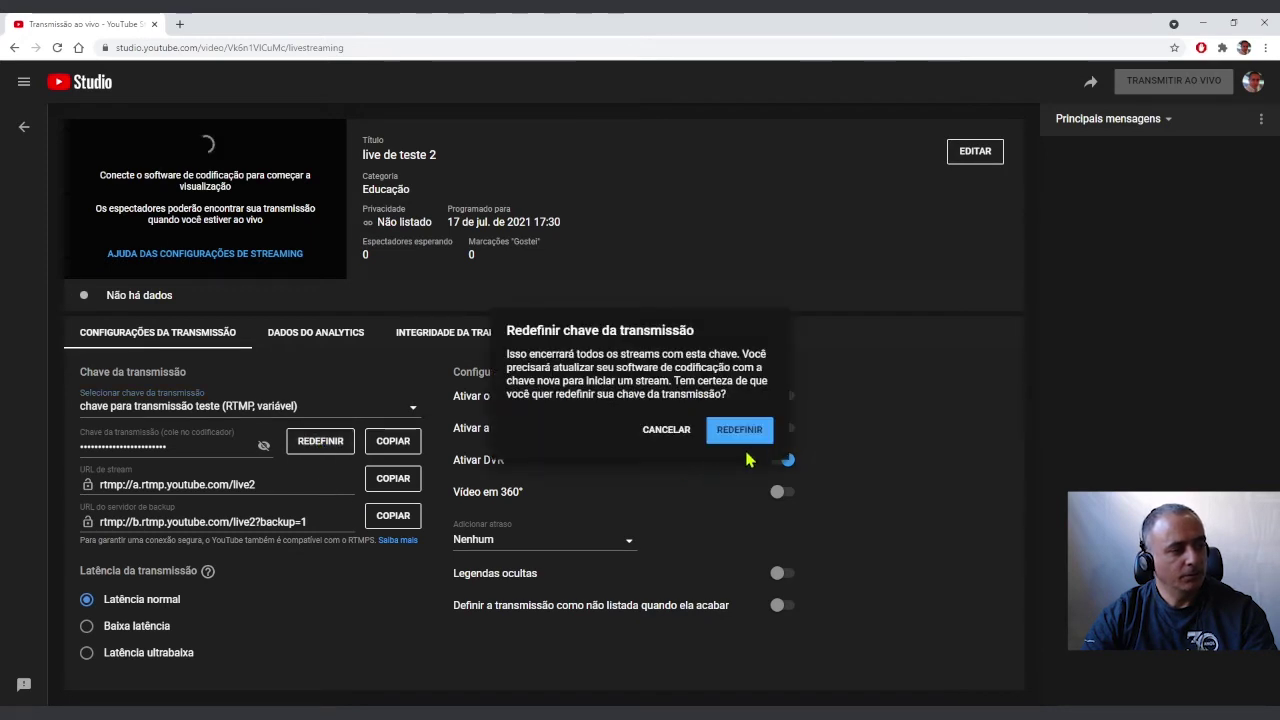
left_click(745, 433)
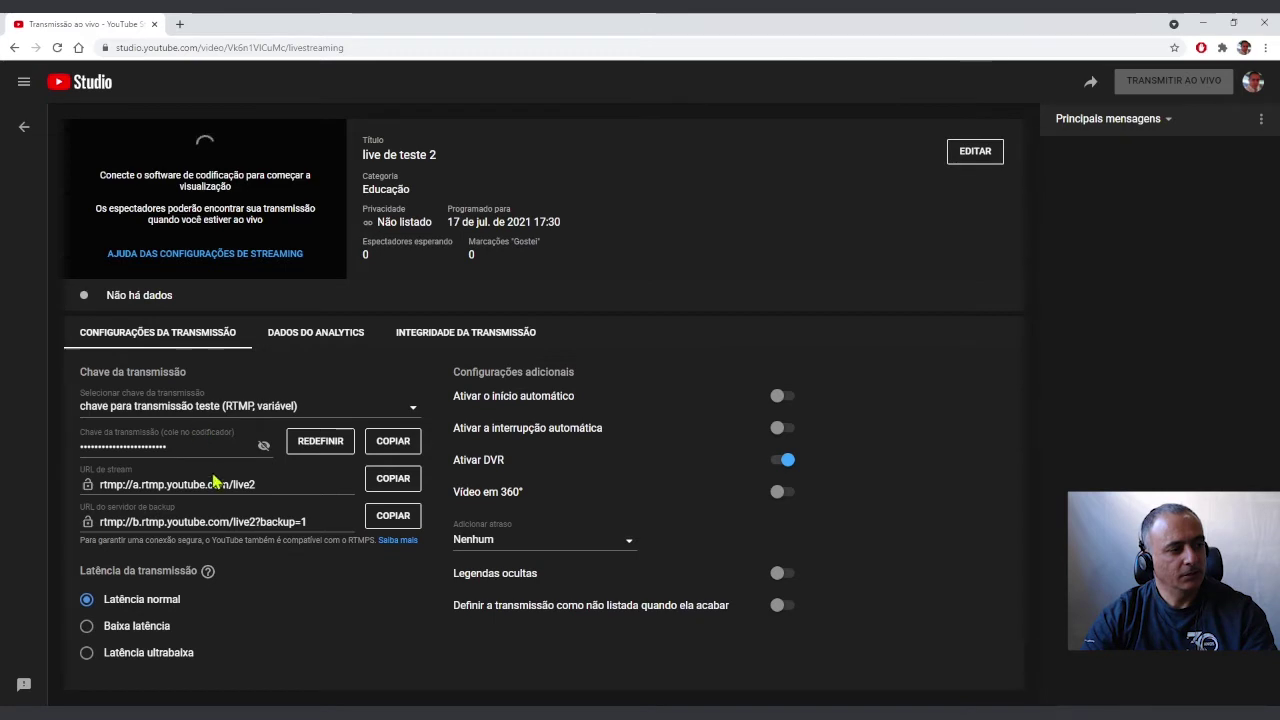
left_click(296, 492)
left_click_drag(296, 492, 146, 487)
key("ctrl+c")
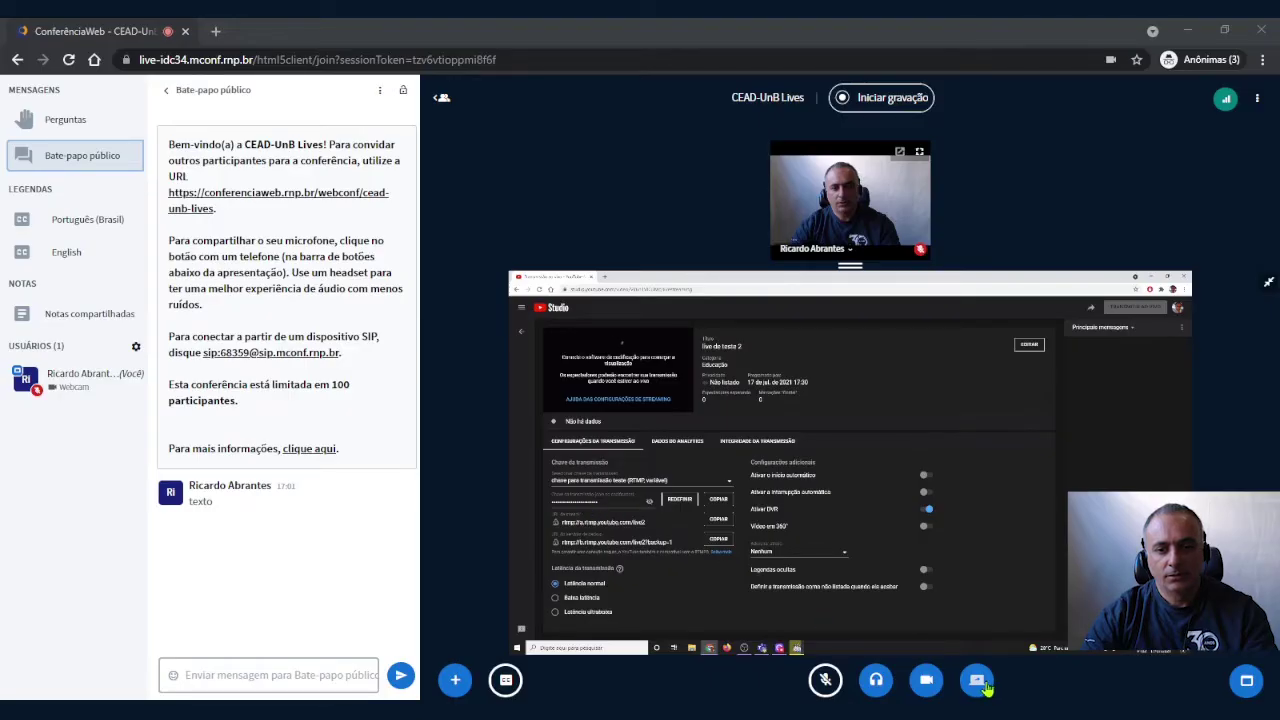
Step: In ConferênciaWeb, stop the screen sharing and set up an RTMP session broadcast with the copied stream URL as its destination
left_click(986, 686)
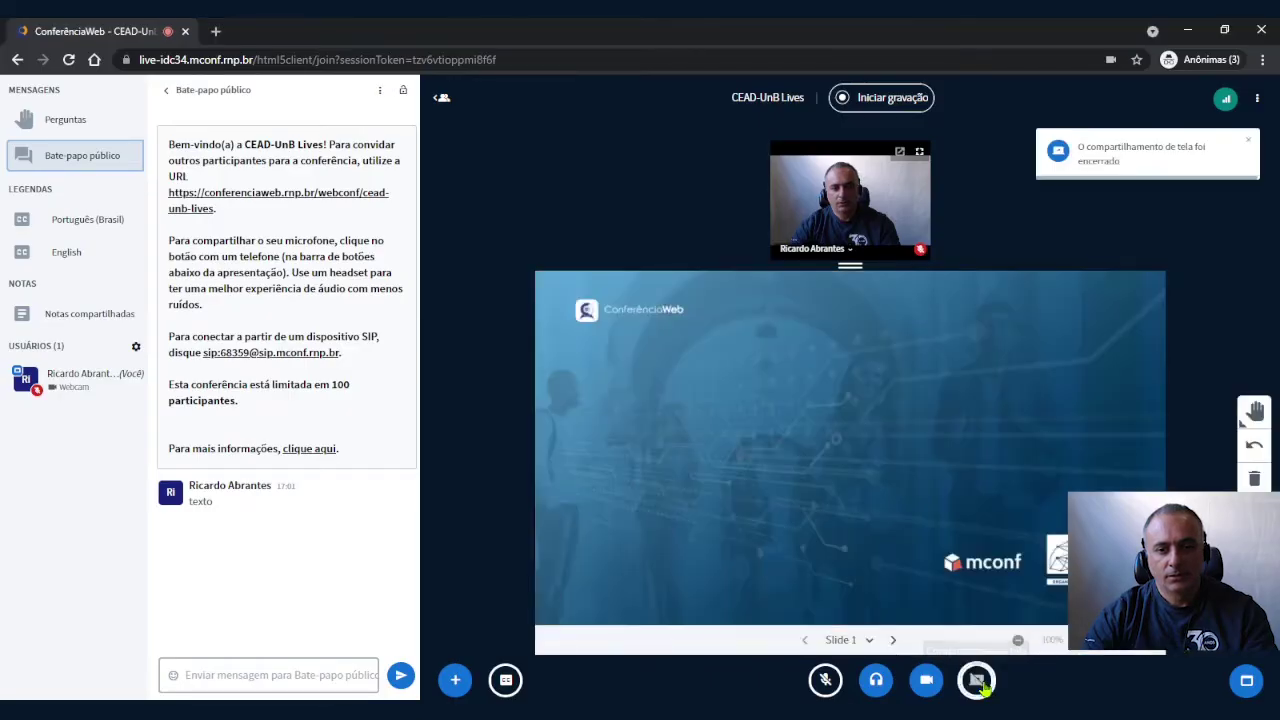
left_click(454, 680)
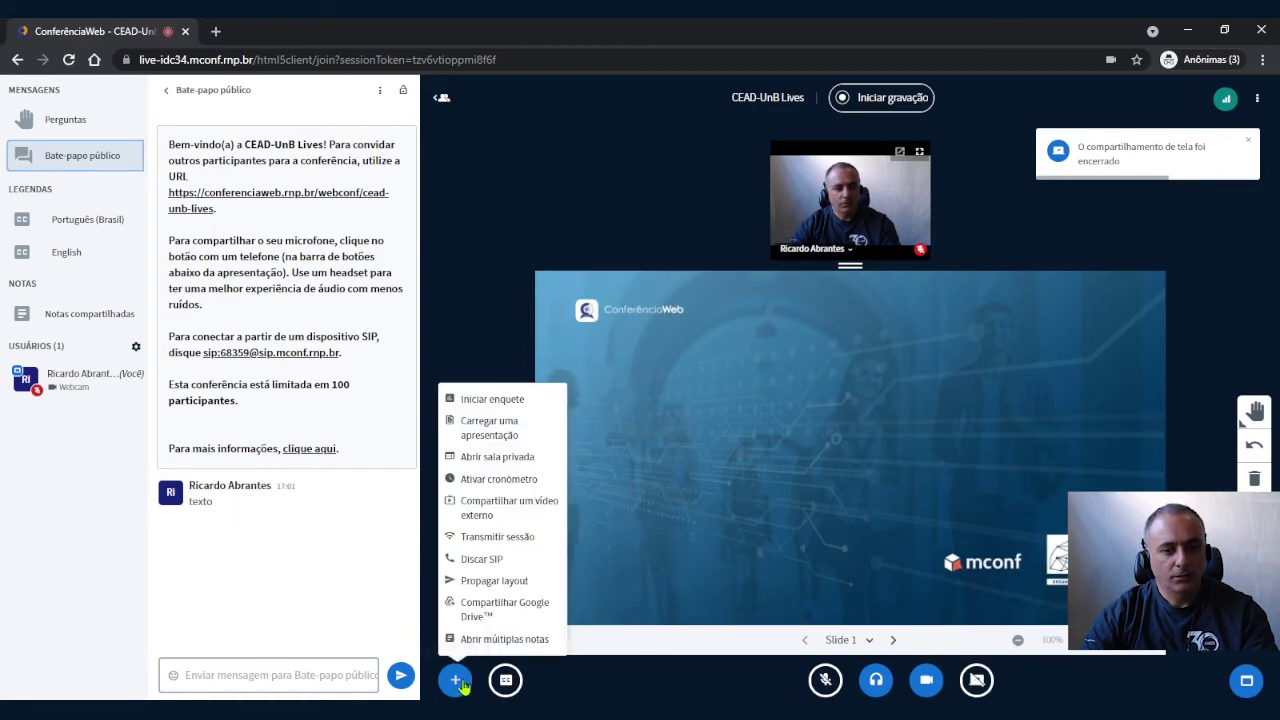
left_click(476, 542)
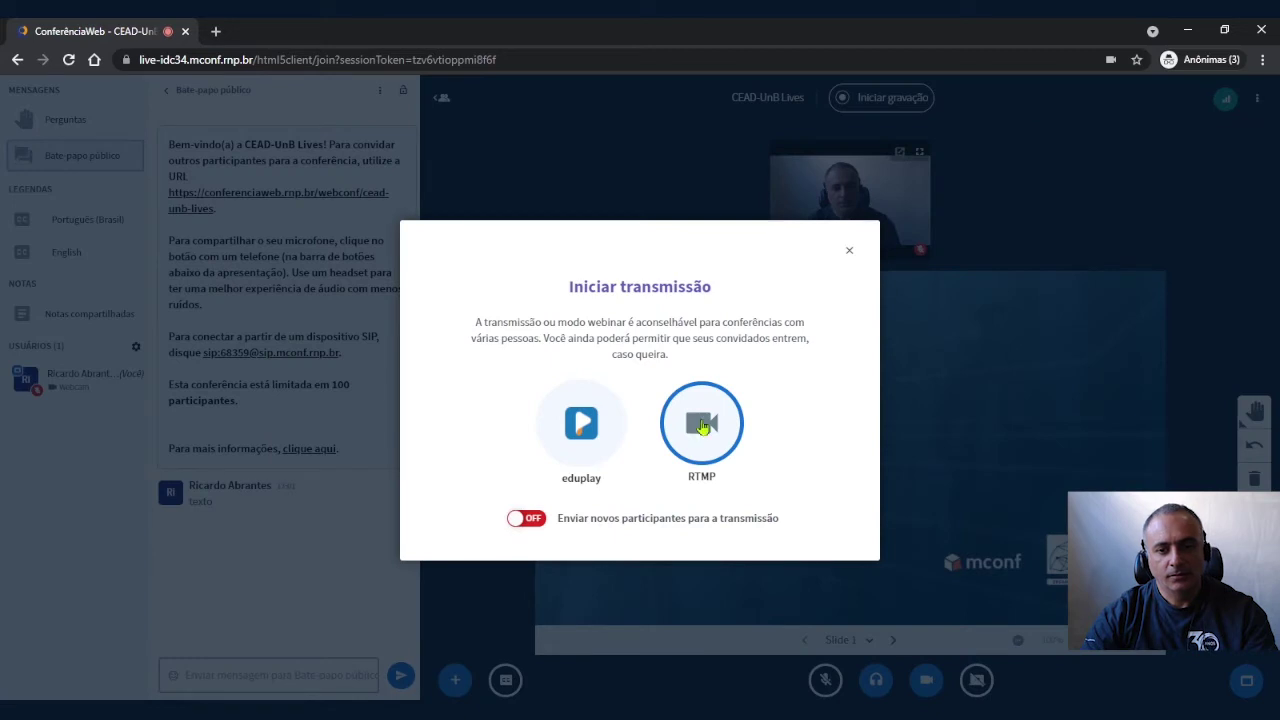
left_click(701, 425)
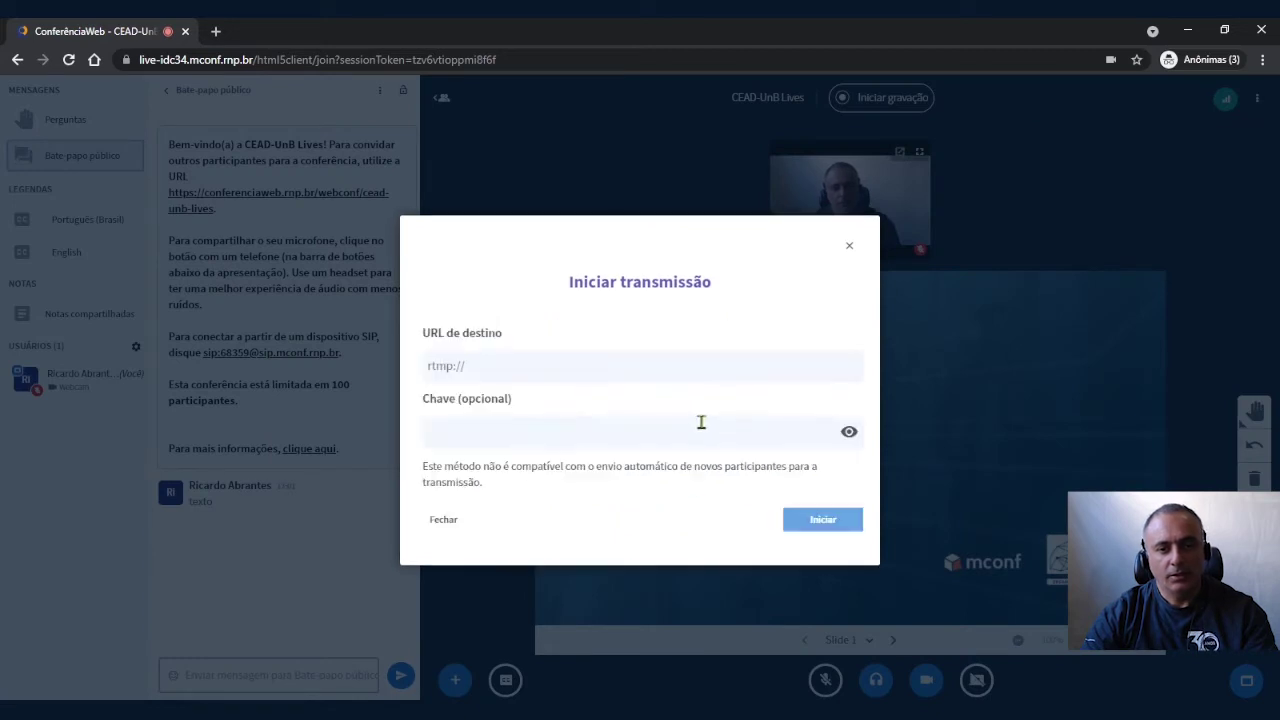
left_click(619, 365)
key("ctrl+v")
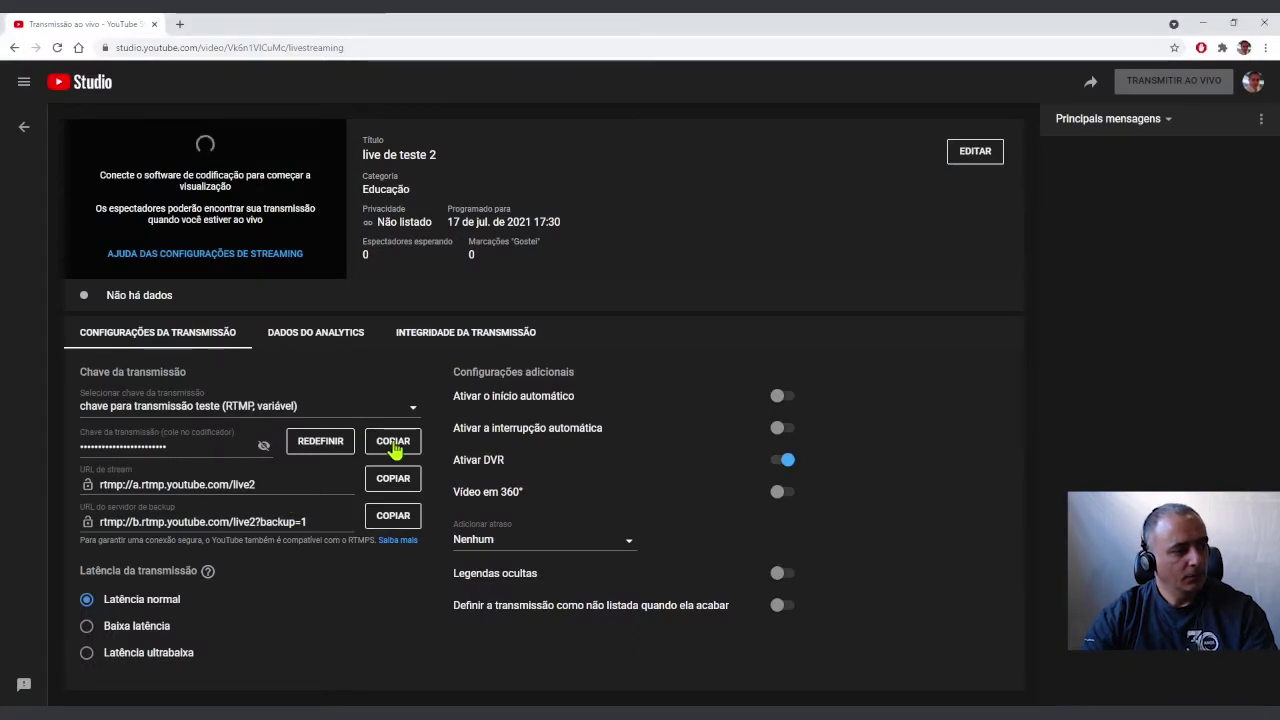
Step: Copy the YouTube stream key, paste it into the key field of ConferênciaWeb's RTMP broadcast setup, and start the broadcast
left_click(393, 441)
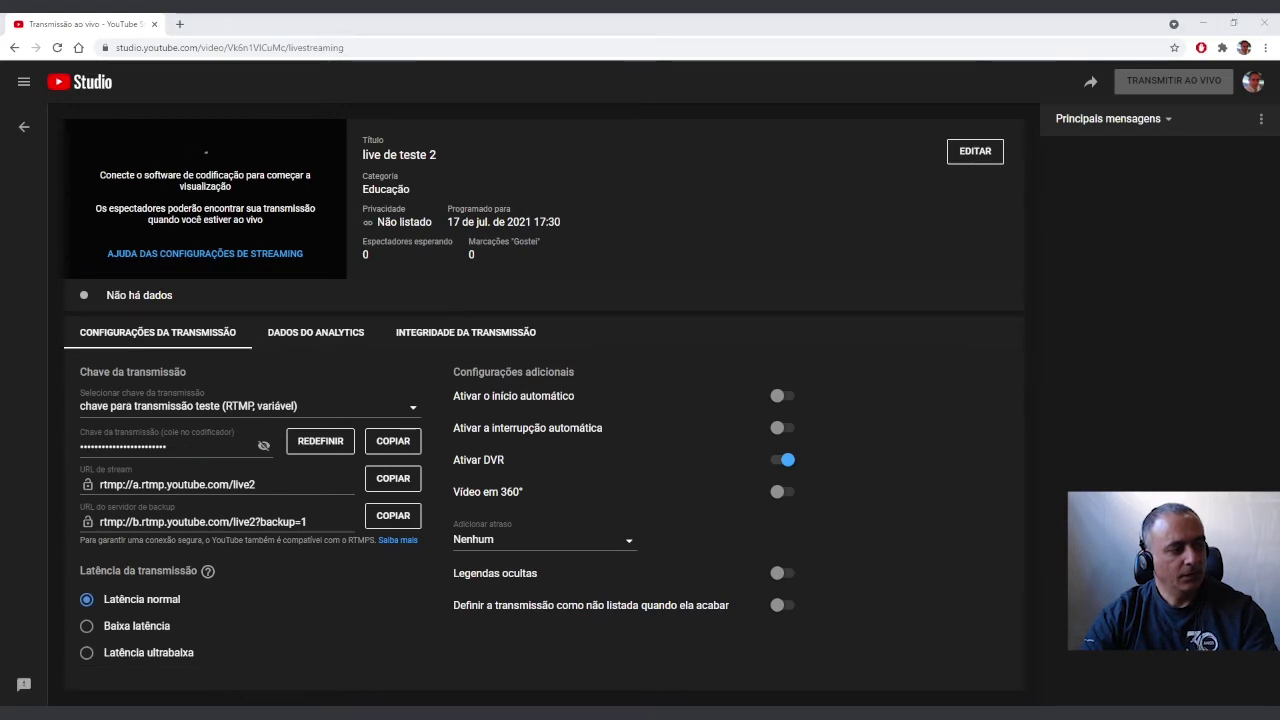
key("alt+Tab")
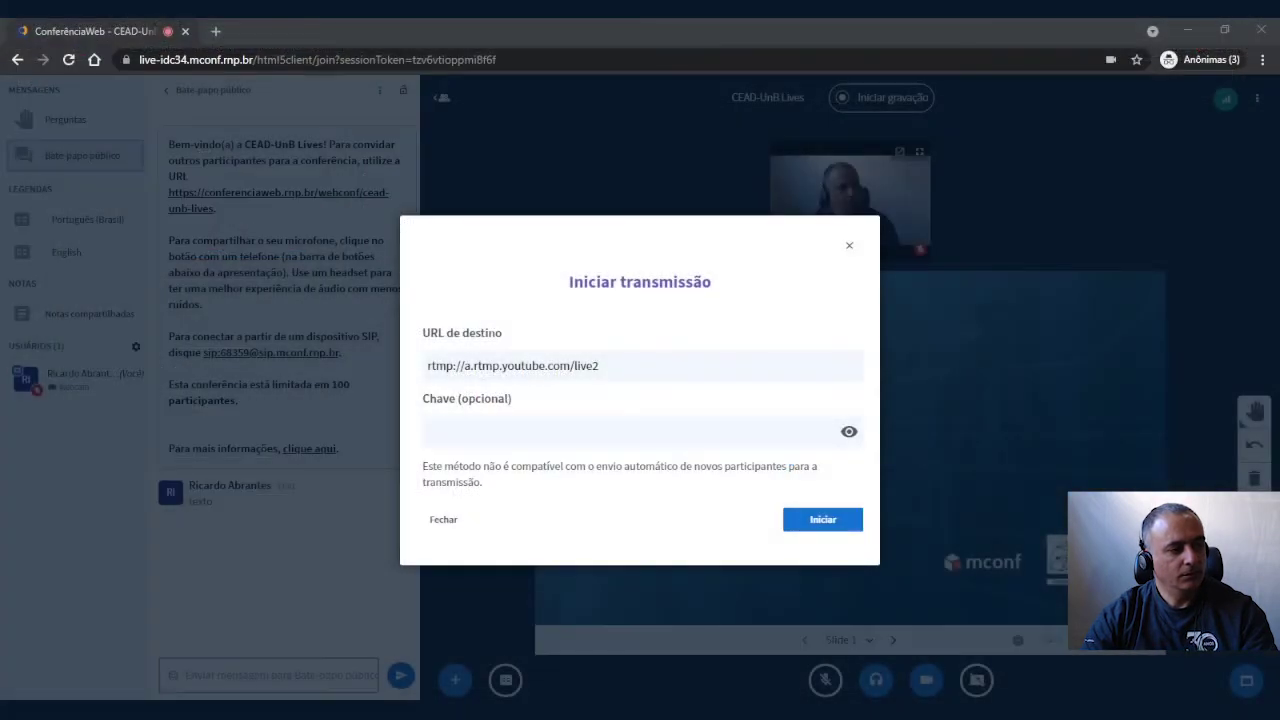
left_click(487, 428)
key("ctrl+v")
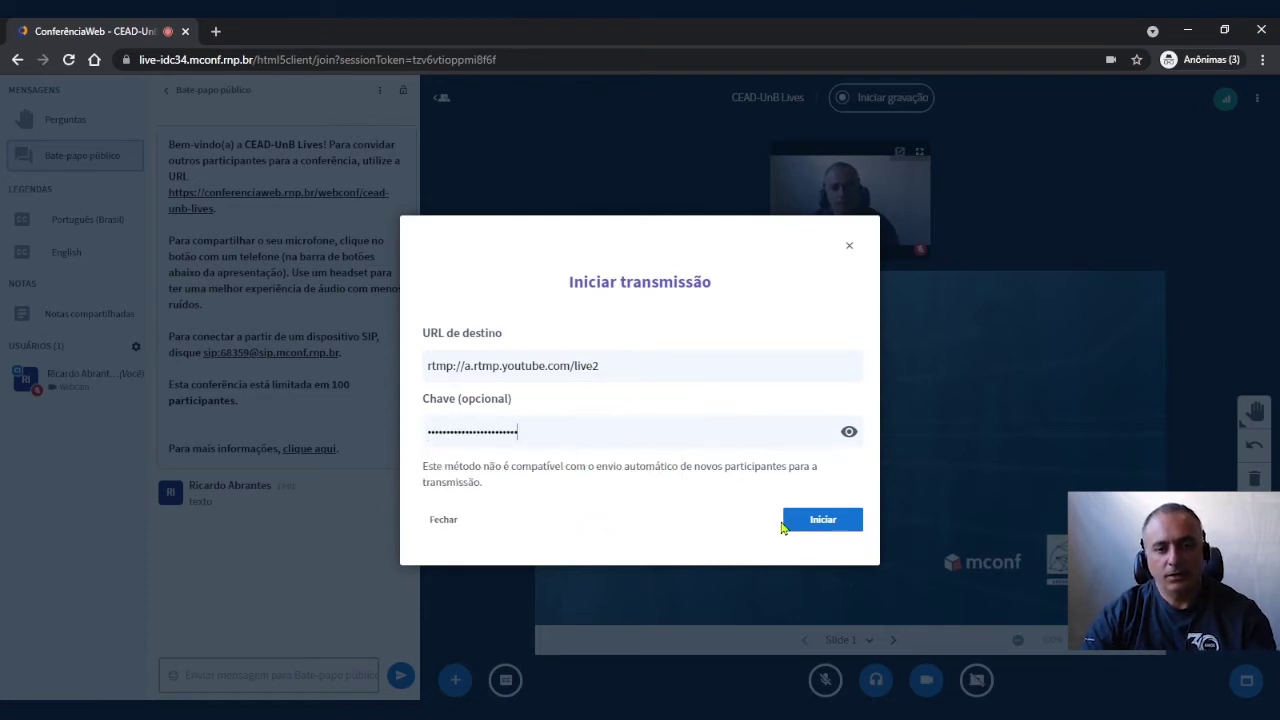
left_click(822, 520)
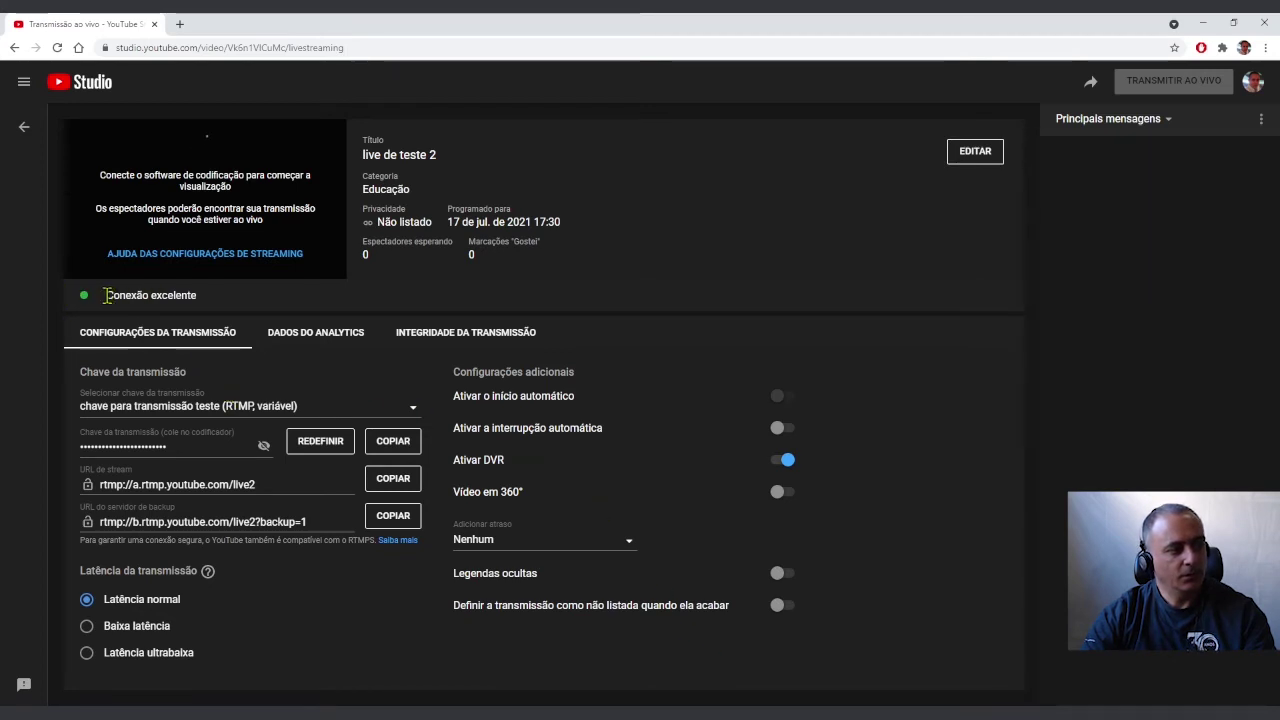
Step: In YouTube Studio, check the connection status and stream health of "live de teste 2" and start transmitting it live
left_click_drag(108, 296, 229, 298)
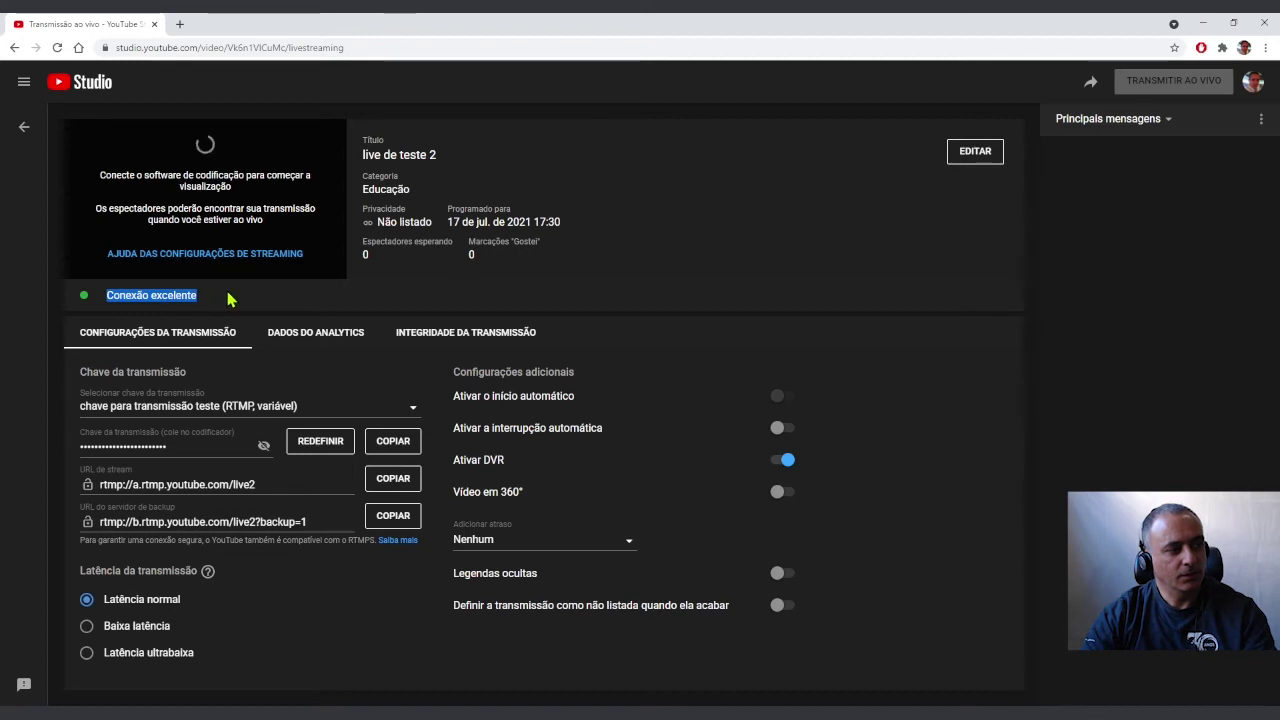
left_click(441, 338)
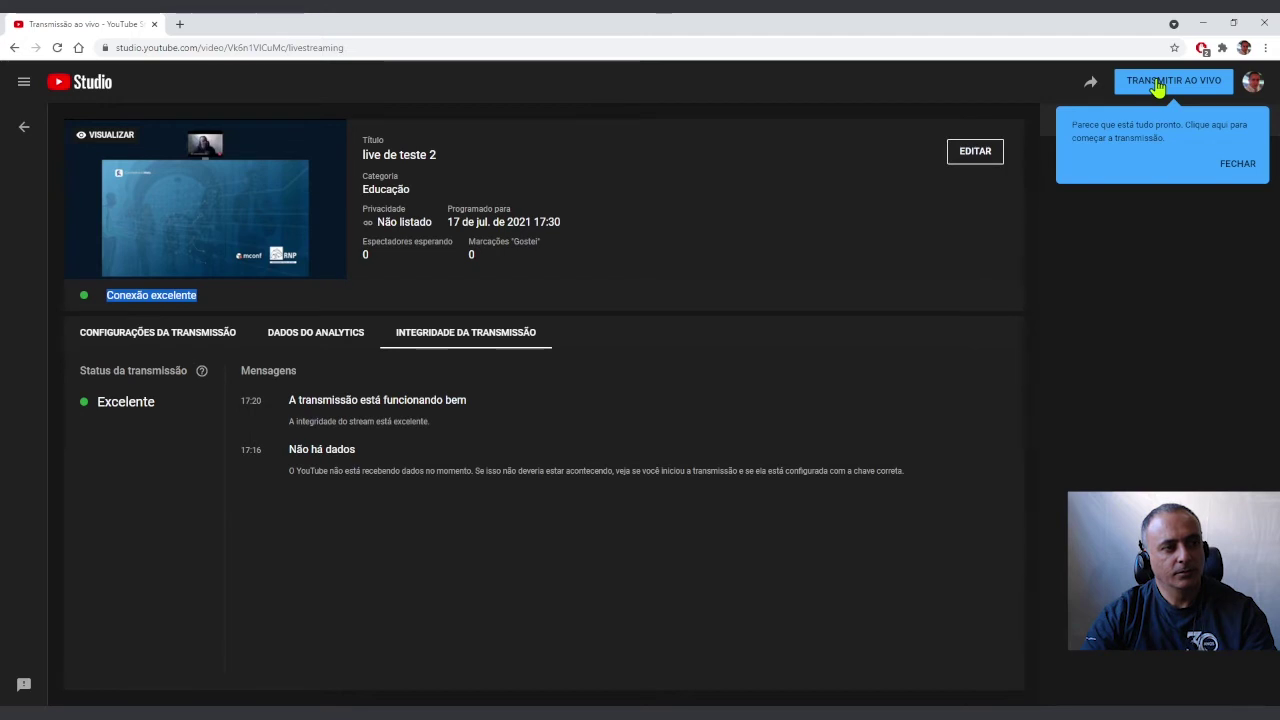
left_click(1157, 88)
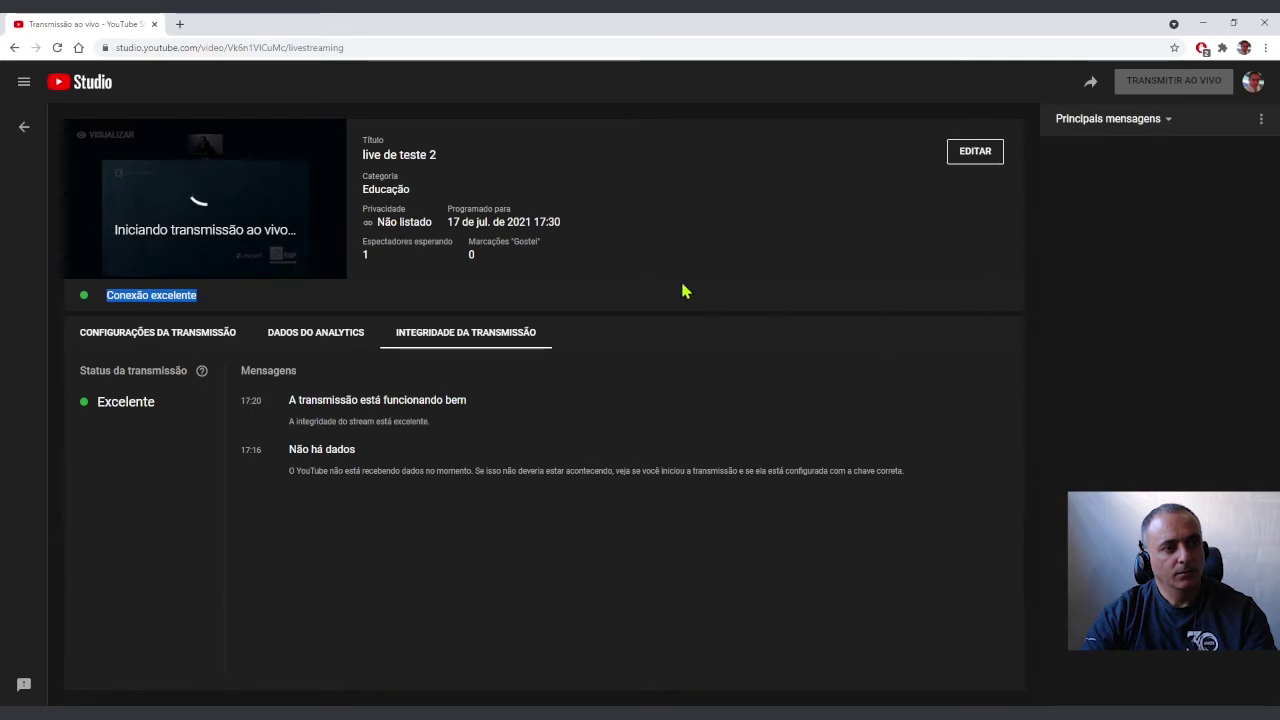
mouse_move(163, 235)
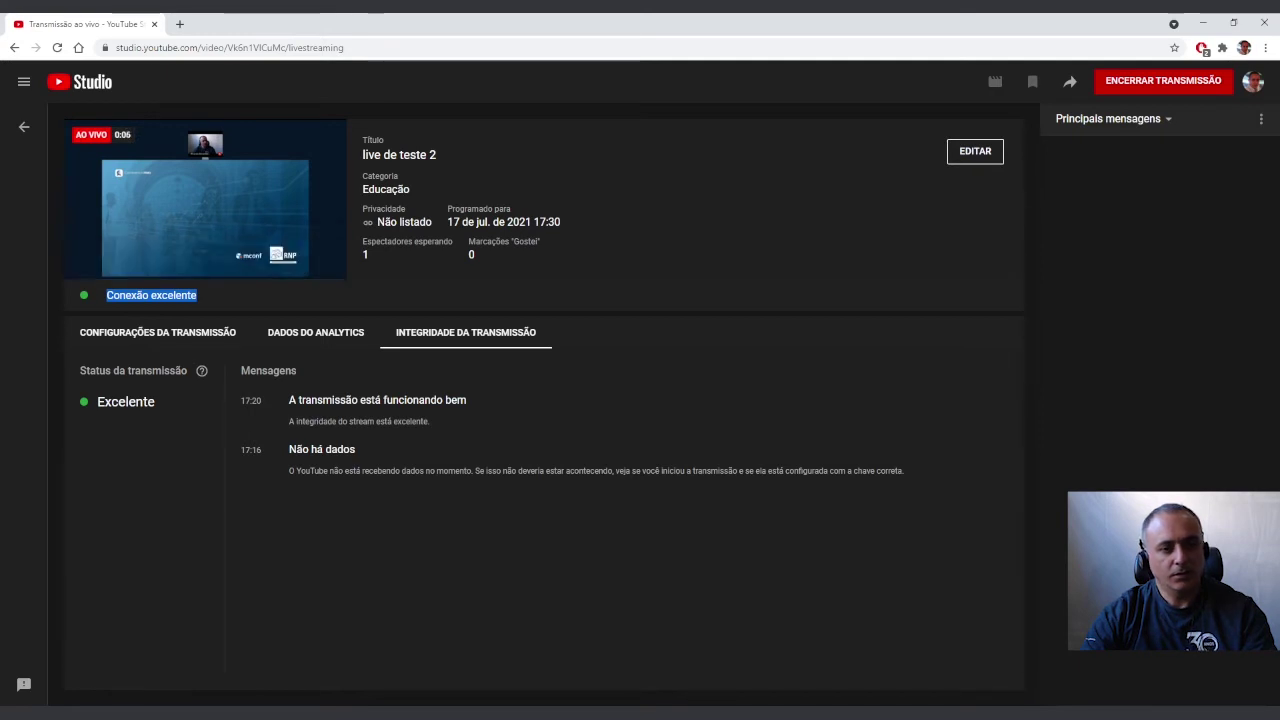
Step: Stop the session broadcast in ConferênciaWeb and end the "live de teste 2" live stream in YouTube Studio
key("alt+Tab")
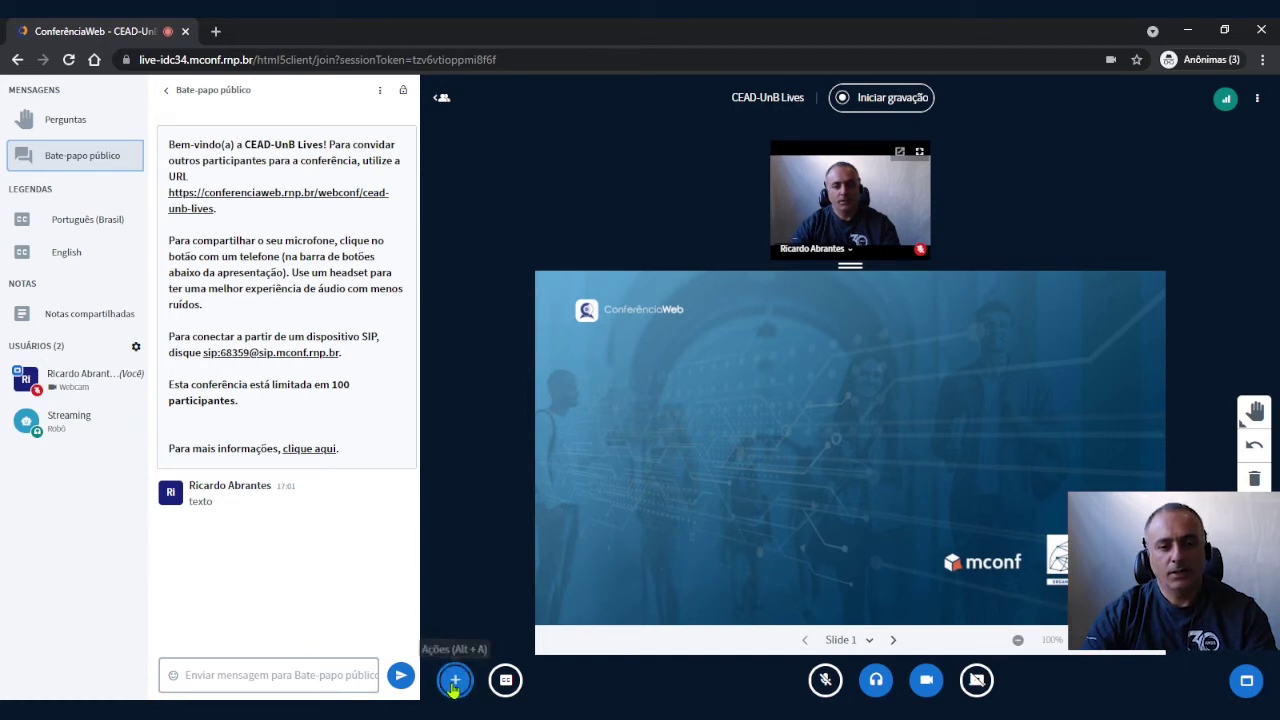
left_click(454, 681)
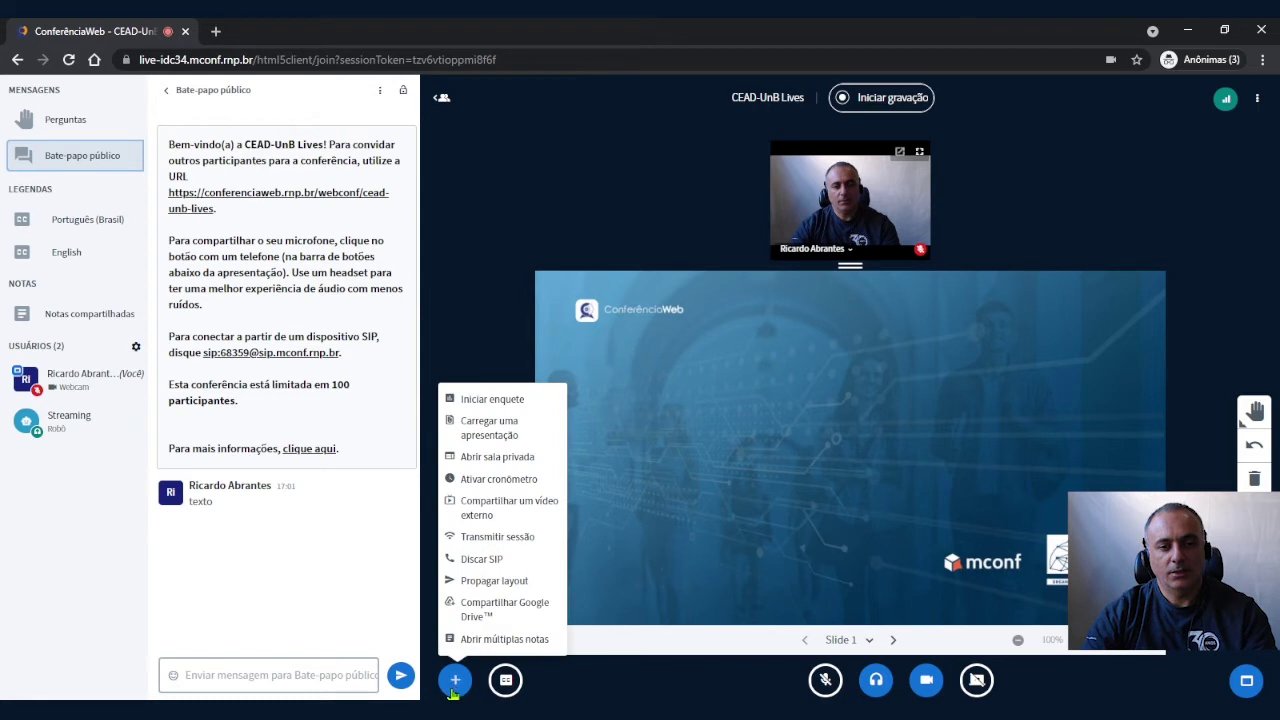
left_click(487, 544)
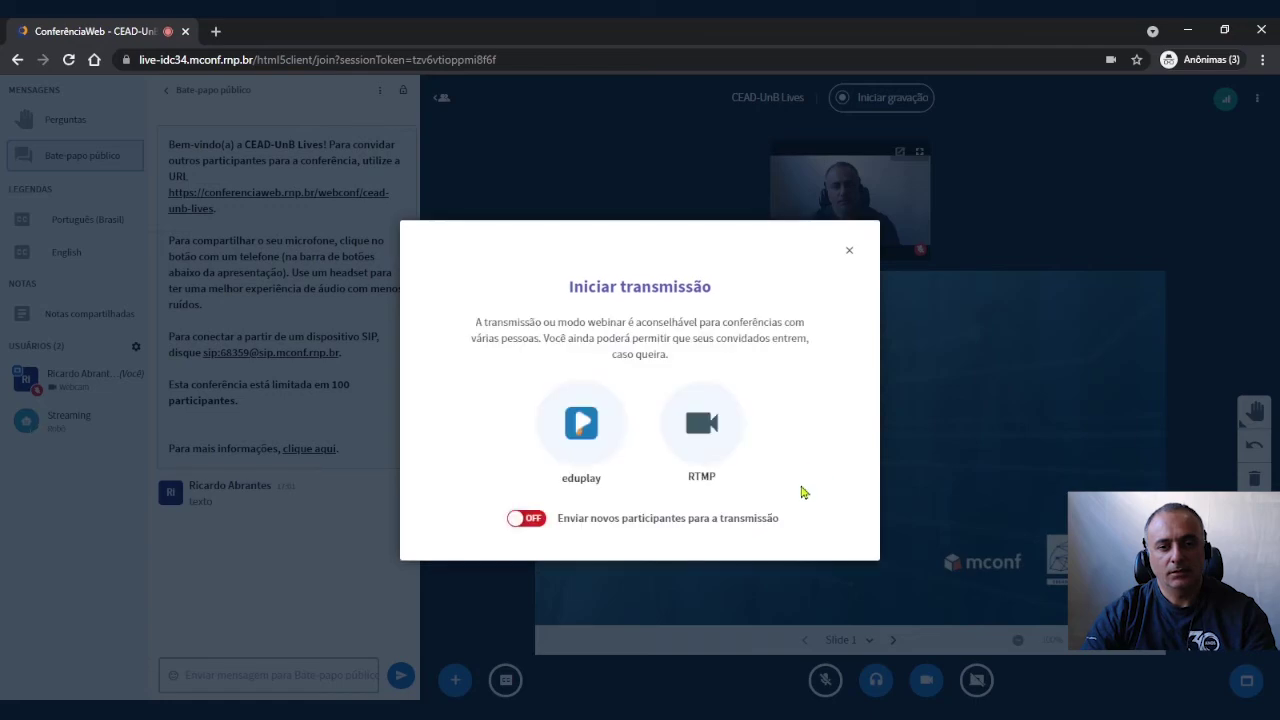
left_click(849, 250)
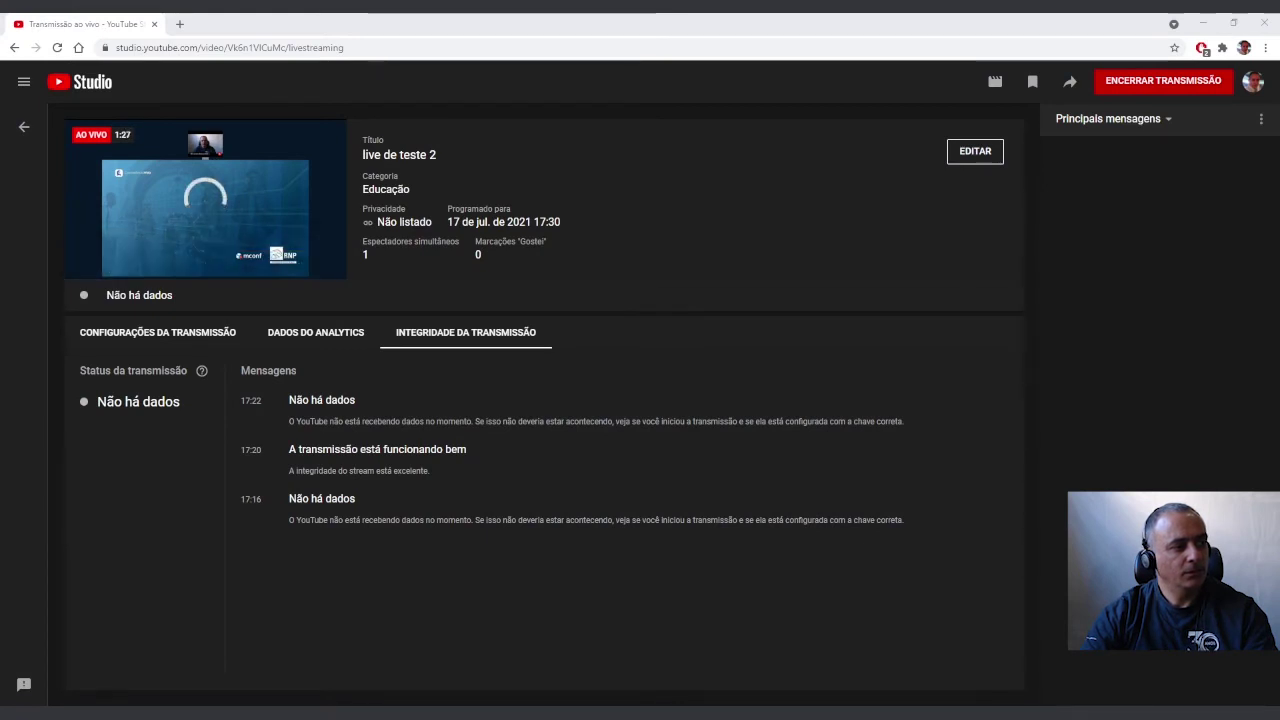
left_click(1182, 85)
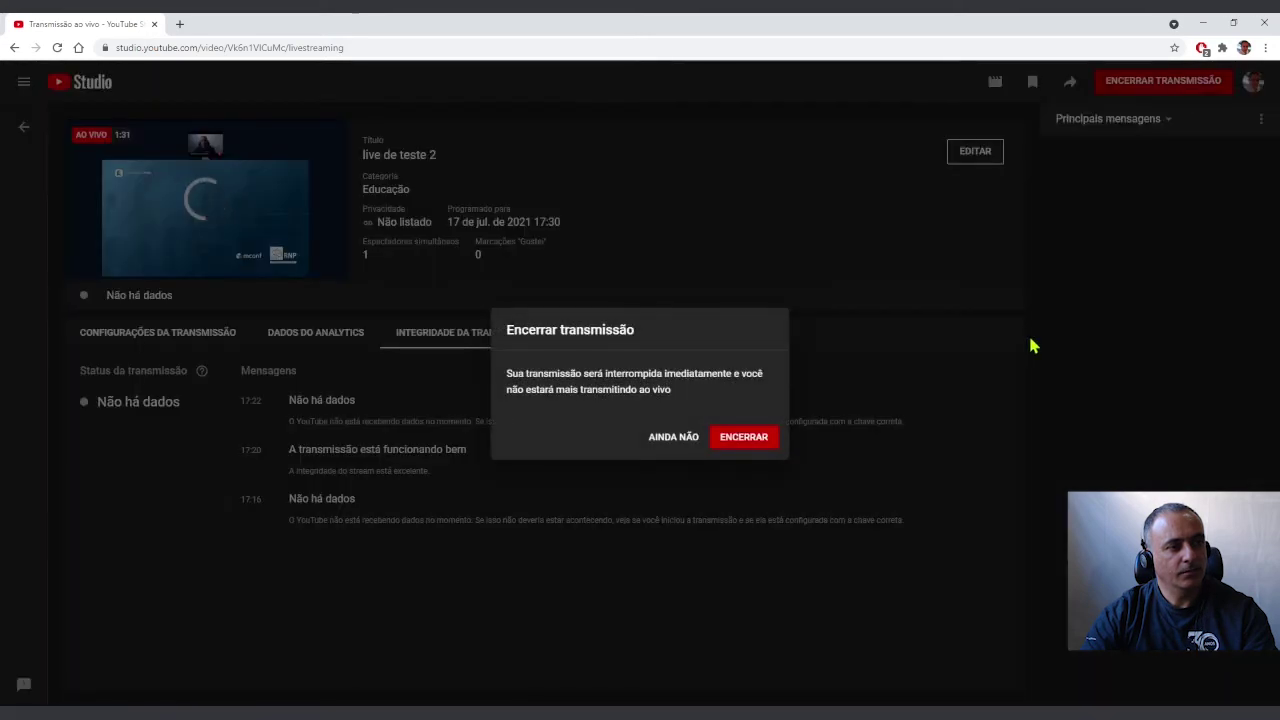
left_click(748, 445)
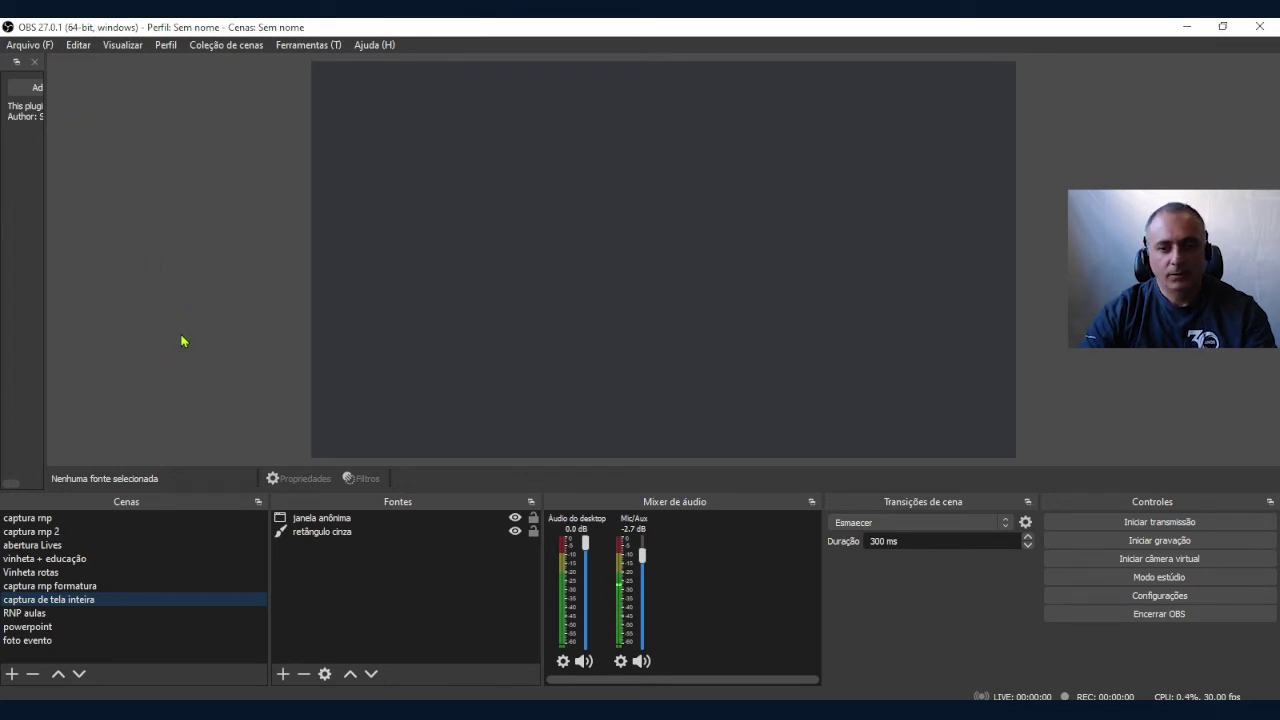
Step: In OBS, choose YouTube - RTMPS as the streaming service, highlight the stored stream key, and accept the streaming settings
left_click(1133, 598)
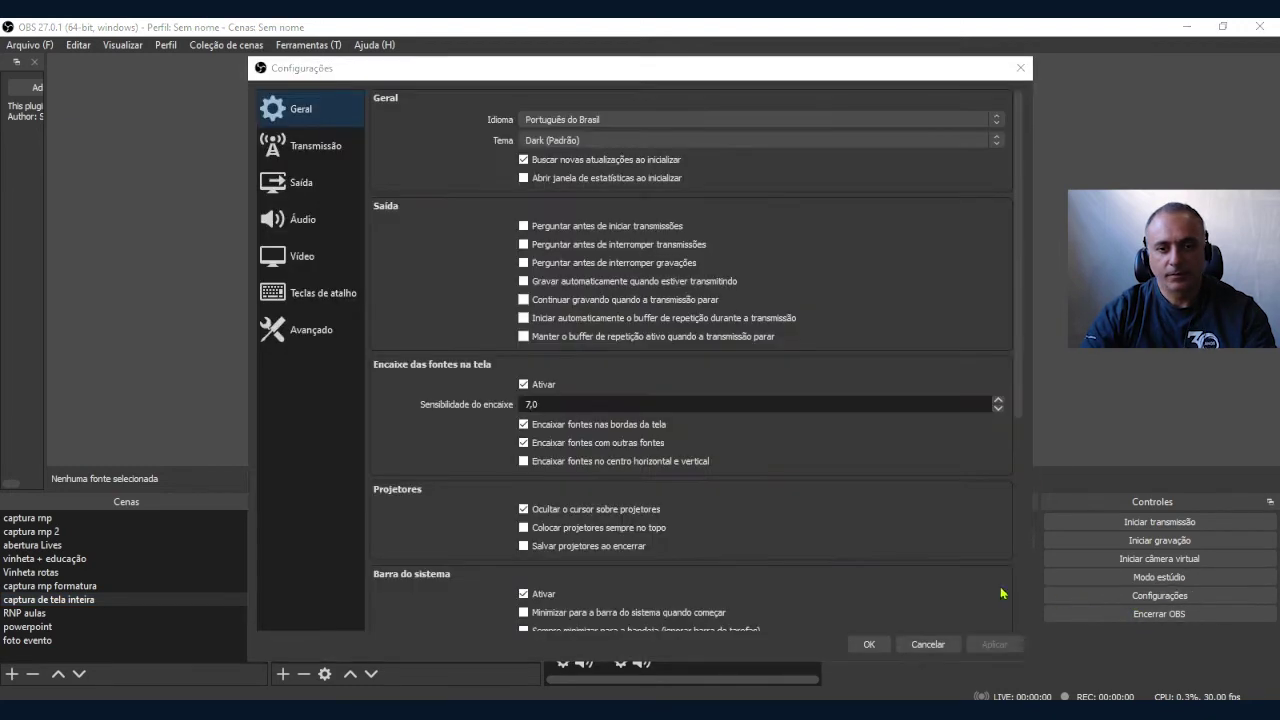
left_click(310, 148)
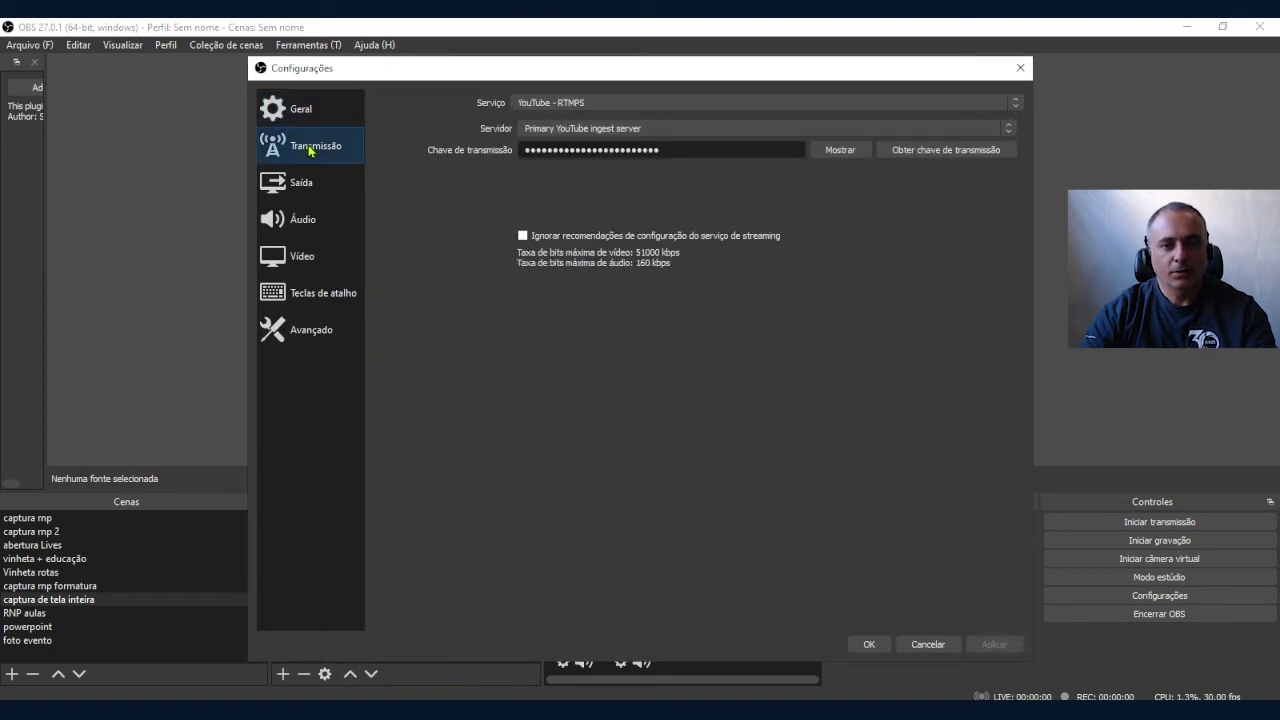
left_click(613, 103)
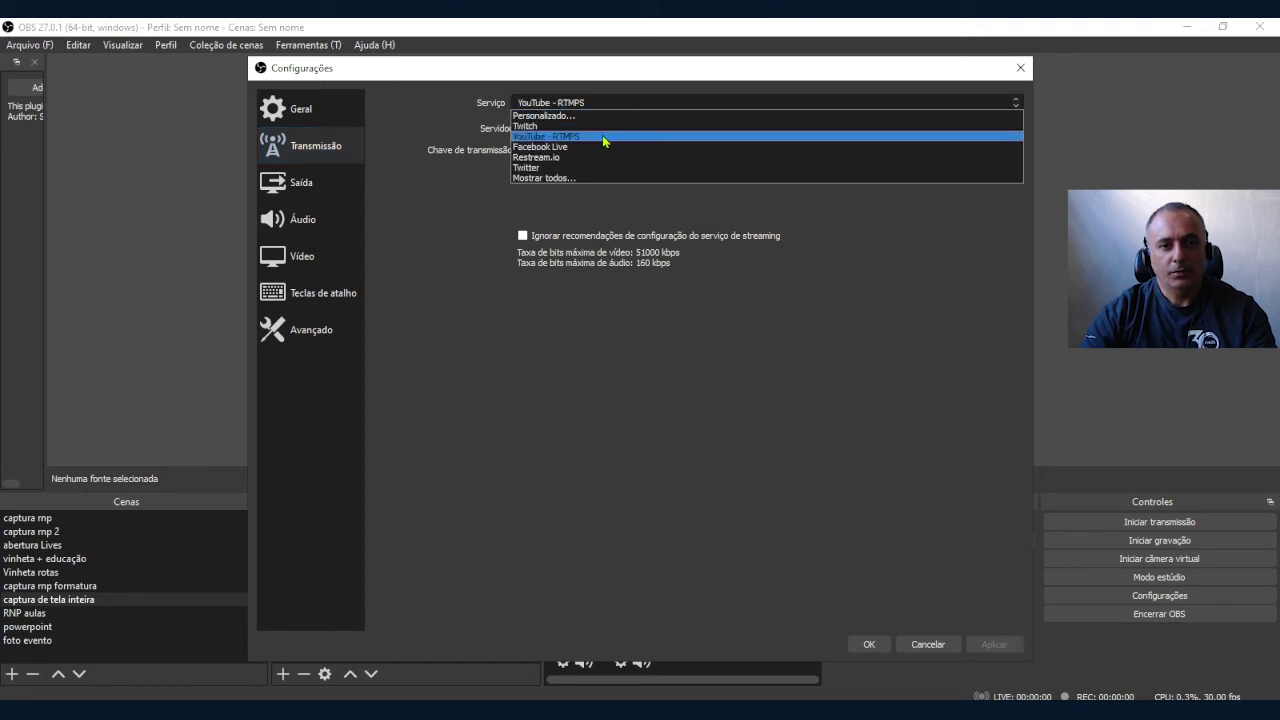
left_click(600, 137)
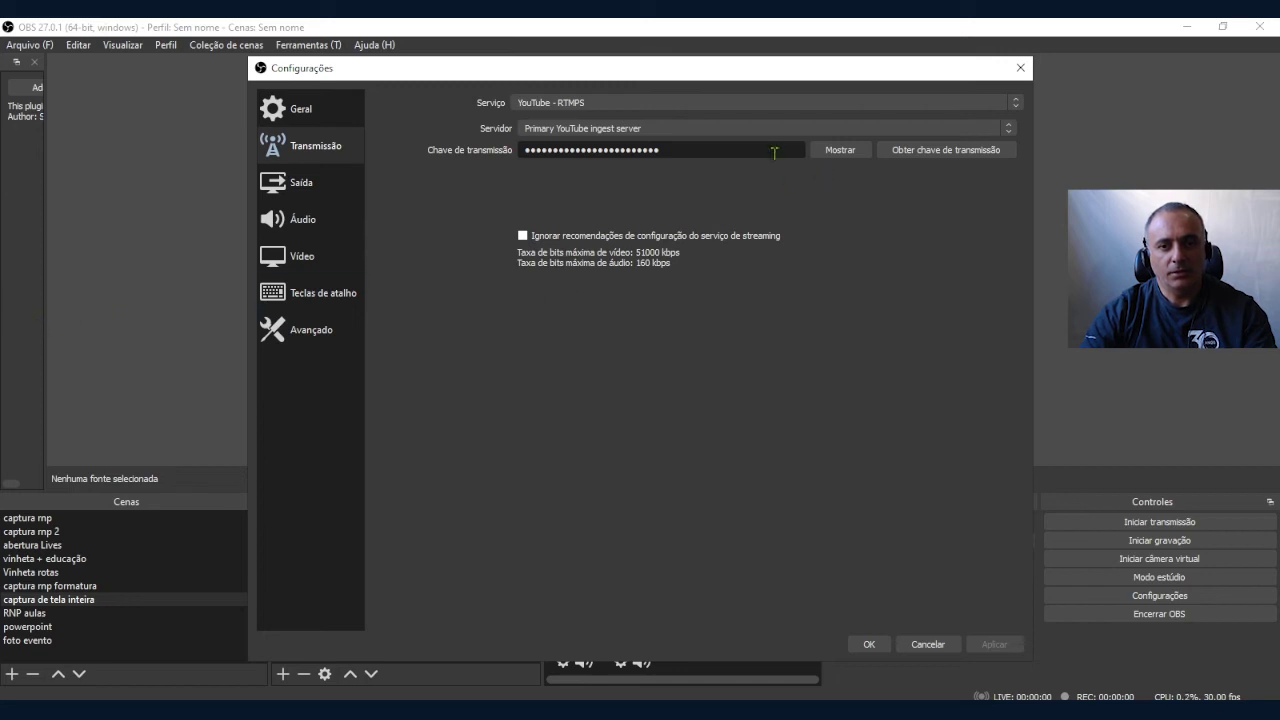
left_click_drag(663, 150, 520, 151)
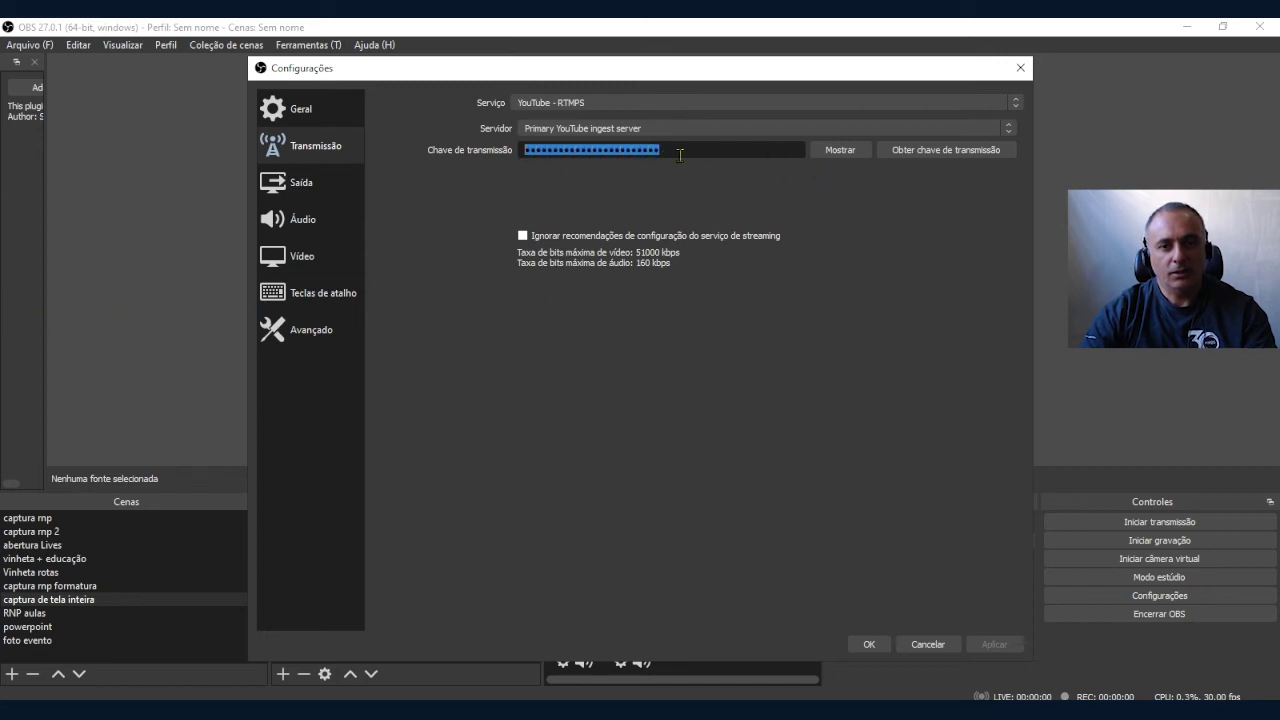
left_click(869, 644)
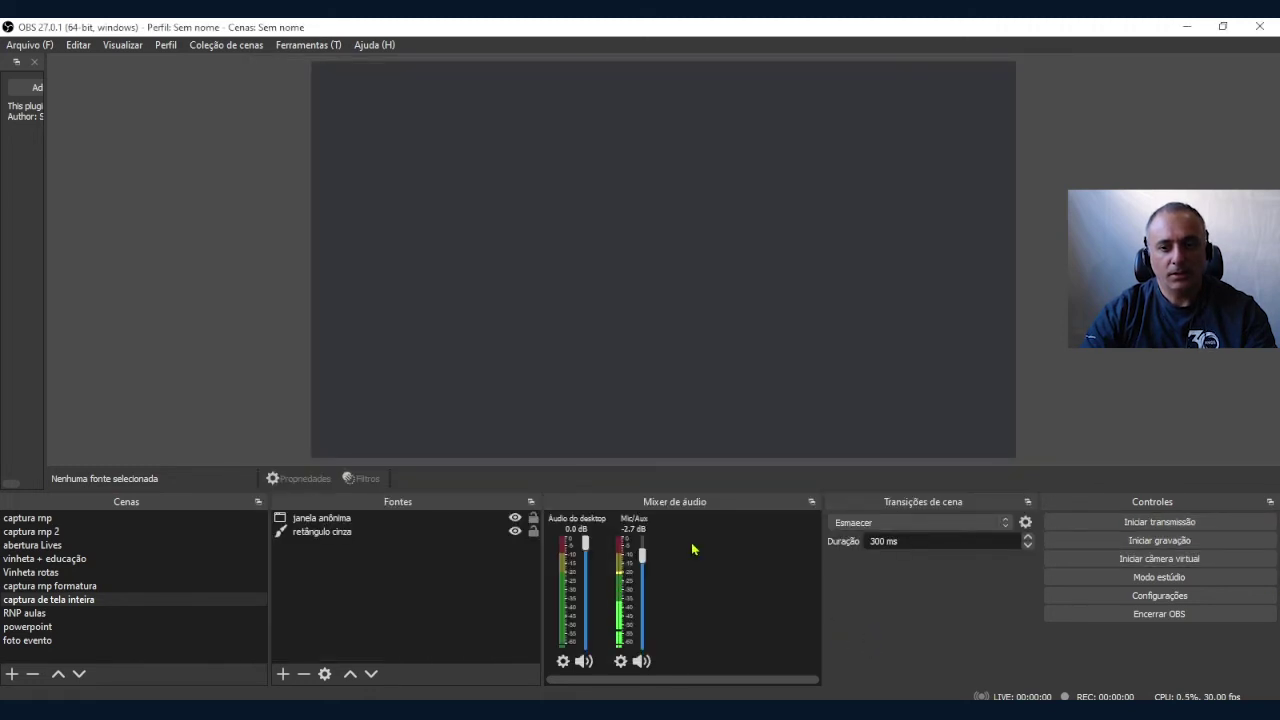
Step: Add a new scene named "cena de gravação"
left_click(12, 675)
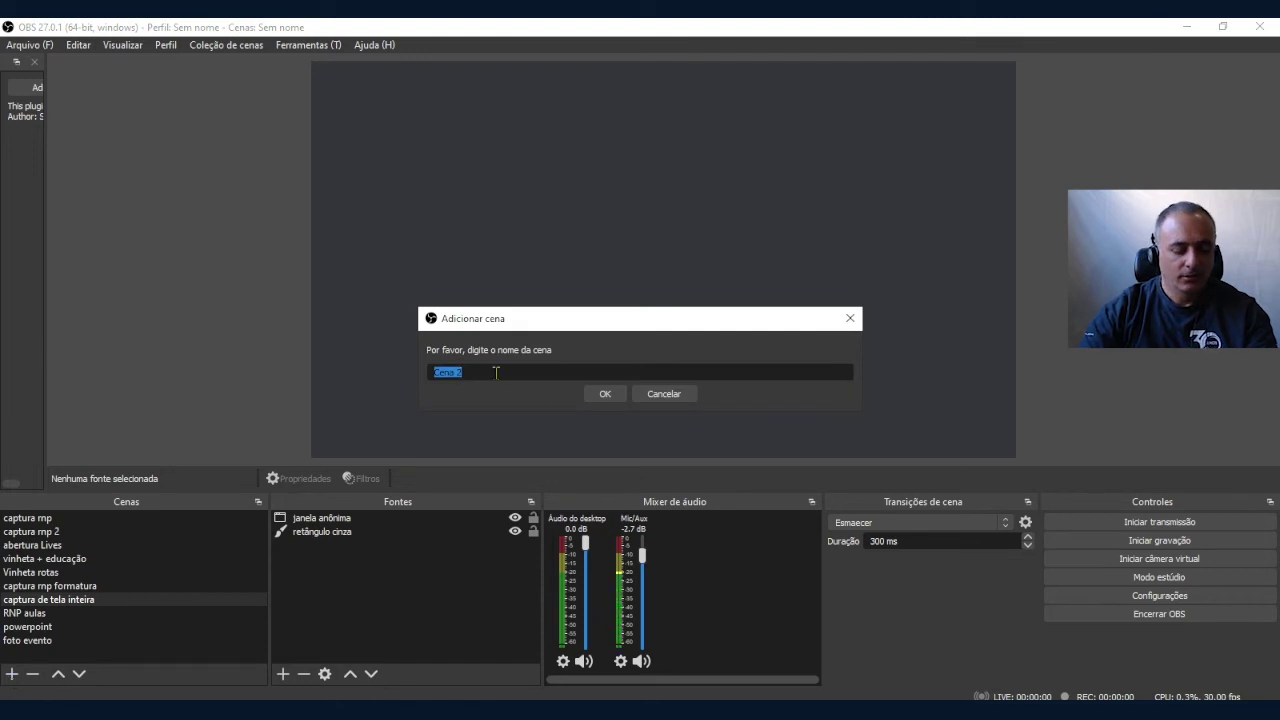
type("cen")
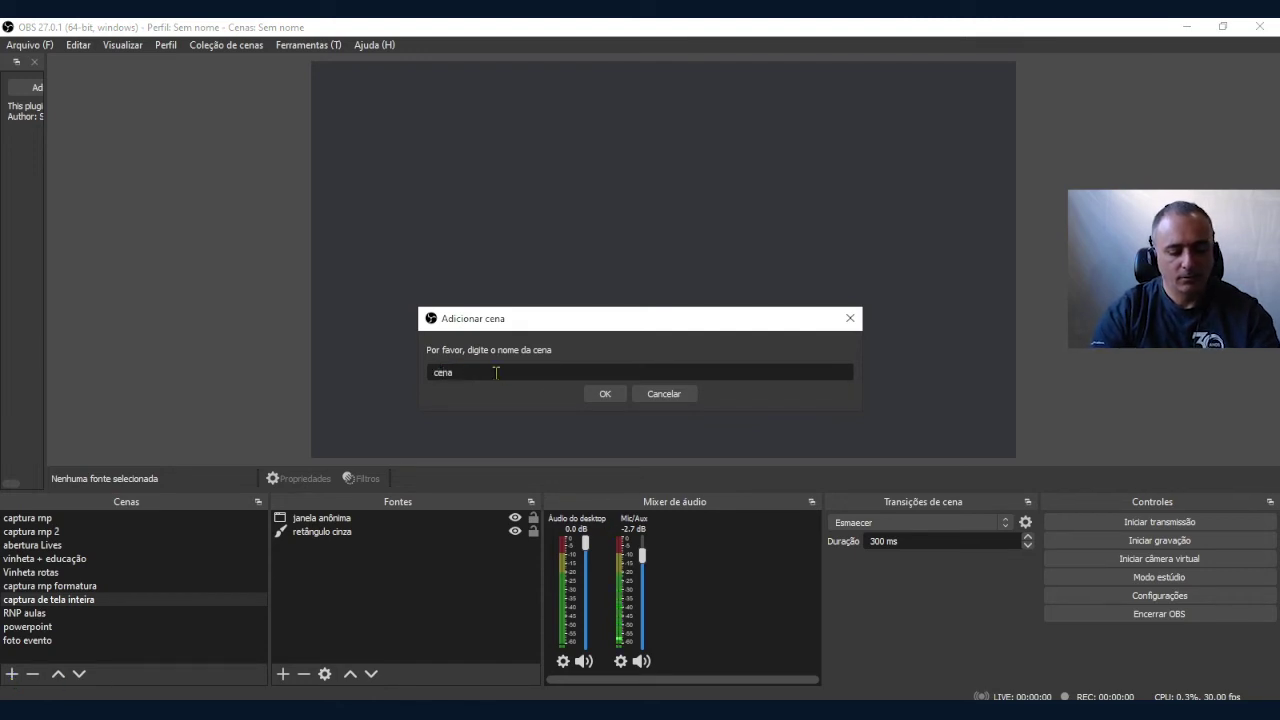
type("a de gravação")
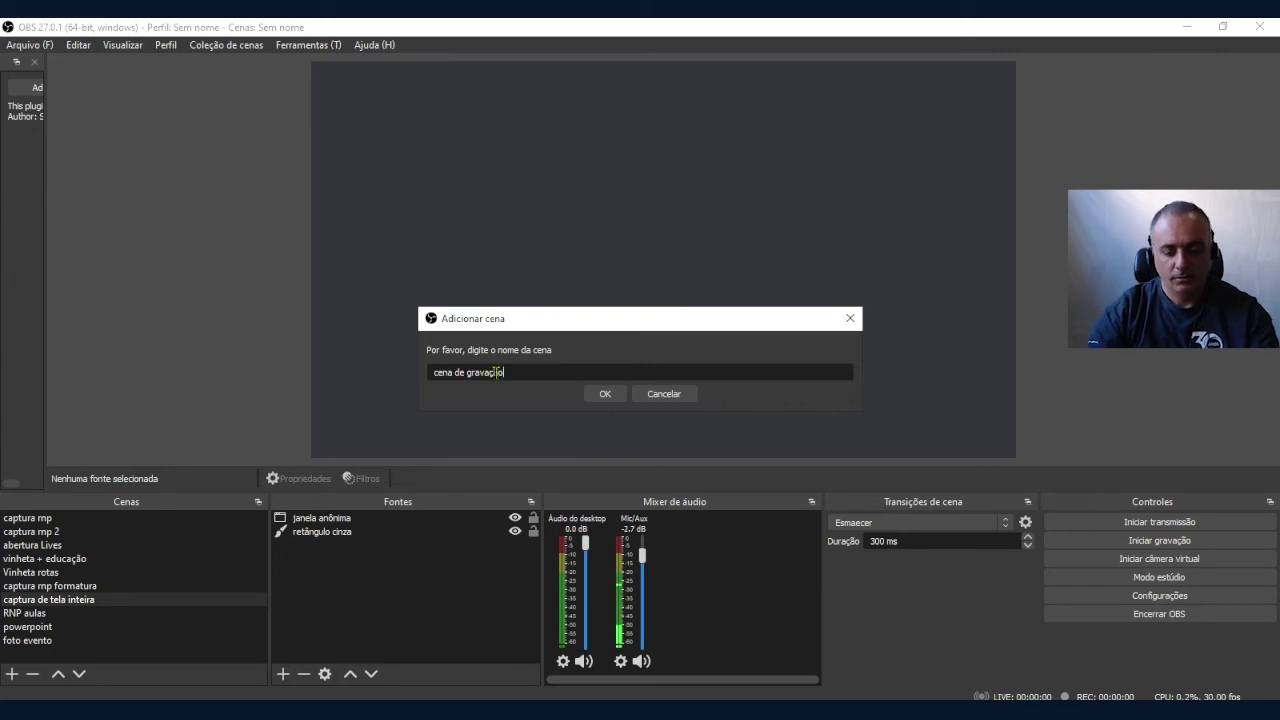
key("Return")
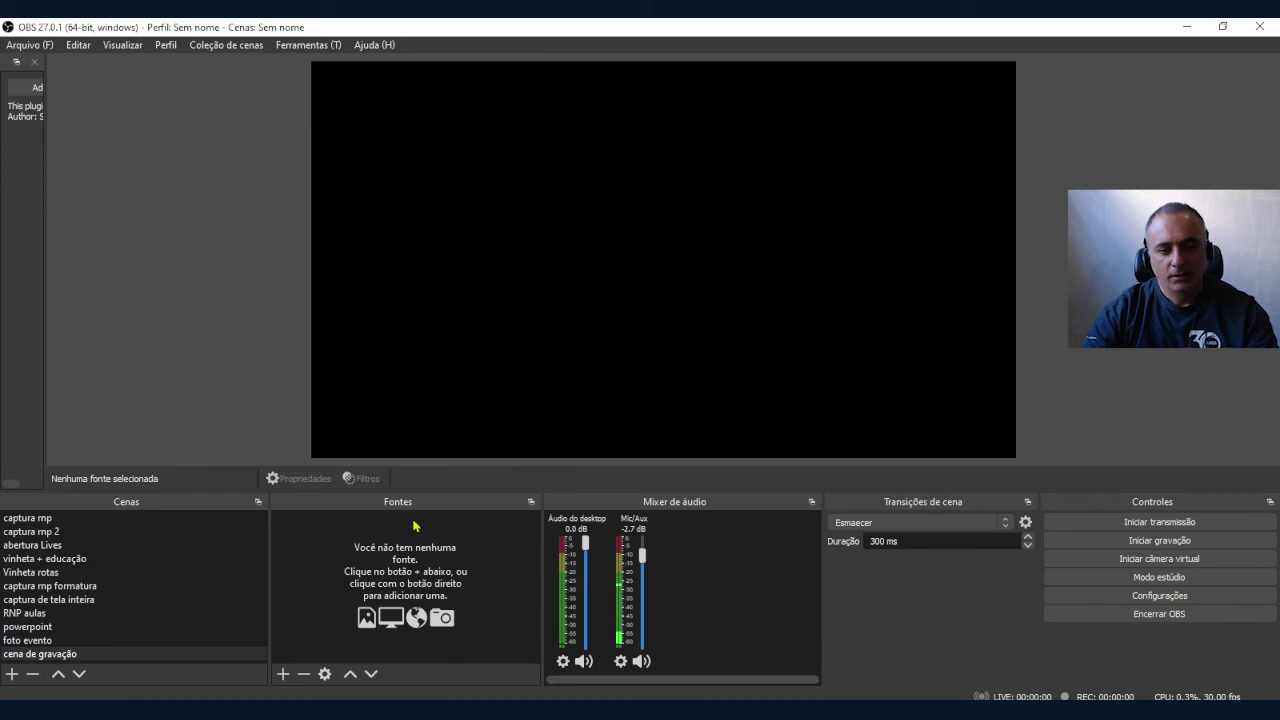
Step: Add a window capture source named "rnp" to the scene, capturing the Chrome window "ConferênciaWeb - CEAD-UnB Lives"
left_click(283, 674)
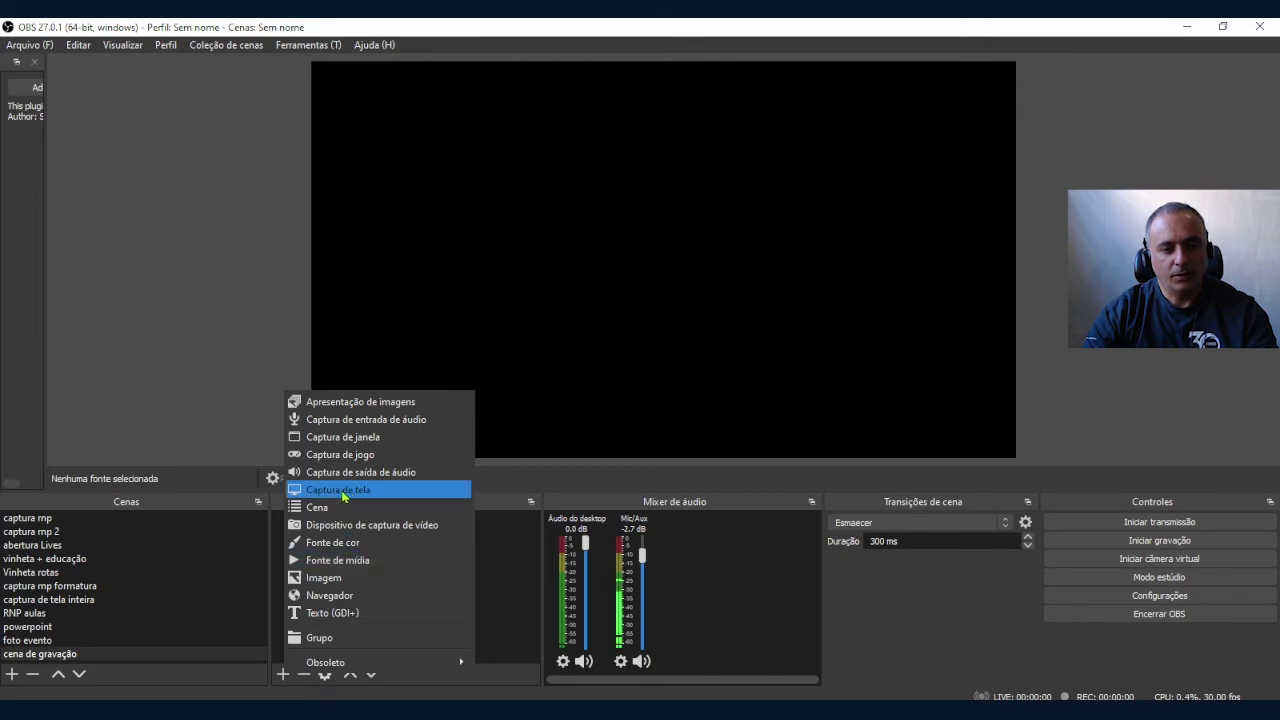
left_click(365, 440)
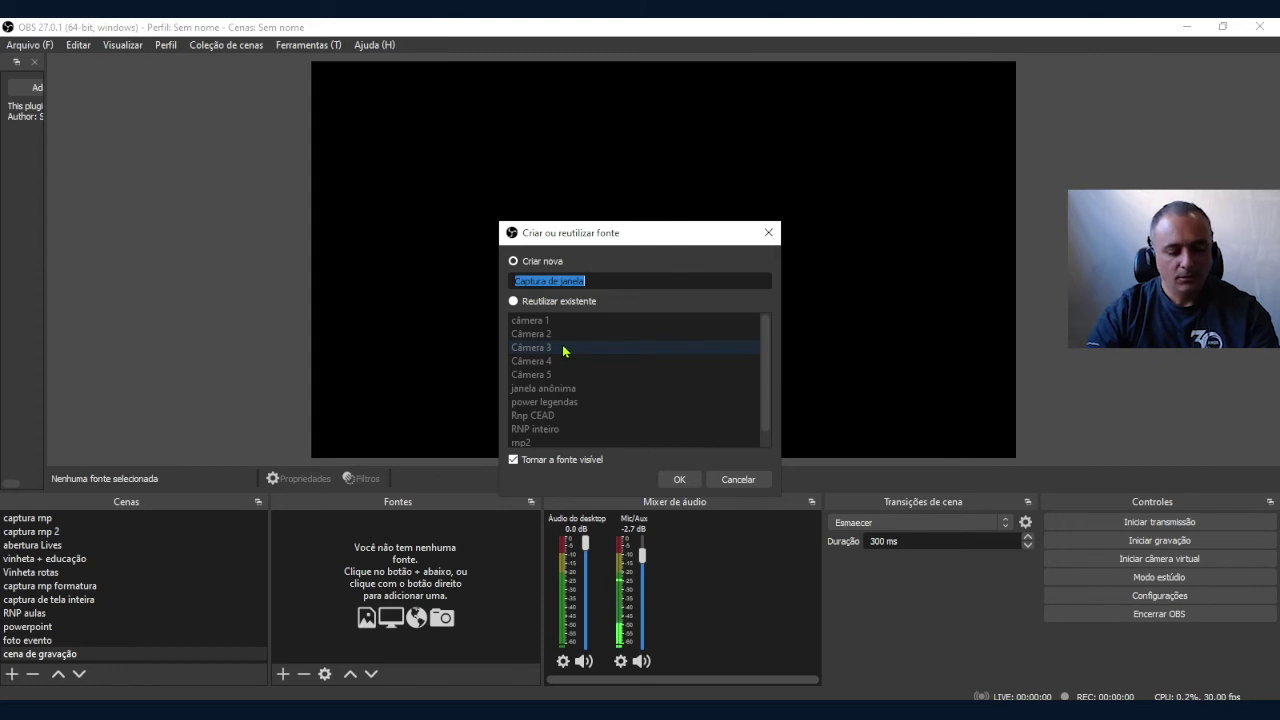
type("rn")
type("p")
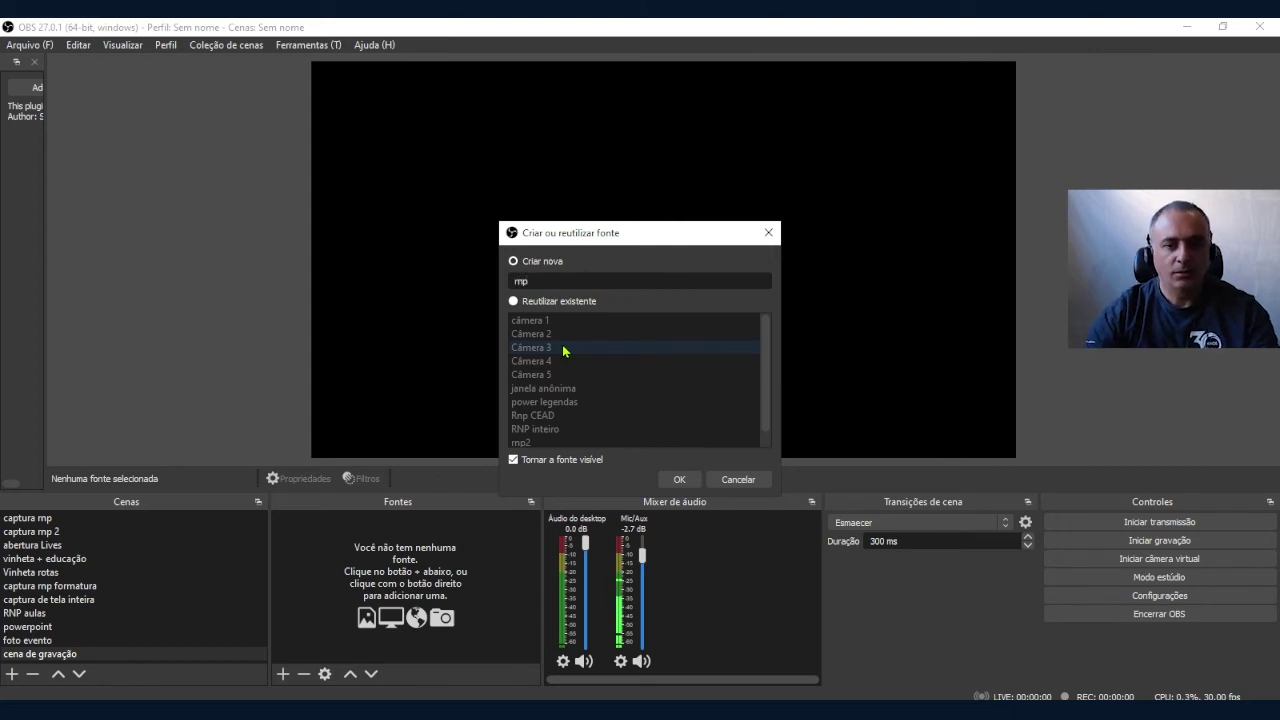
left_click(679, 479)
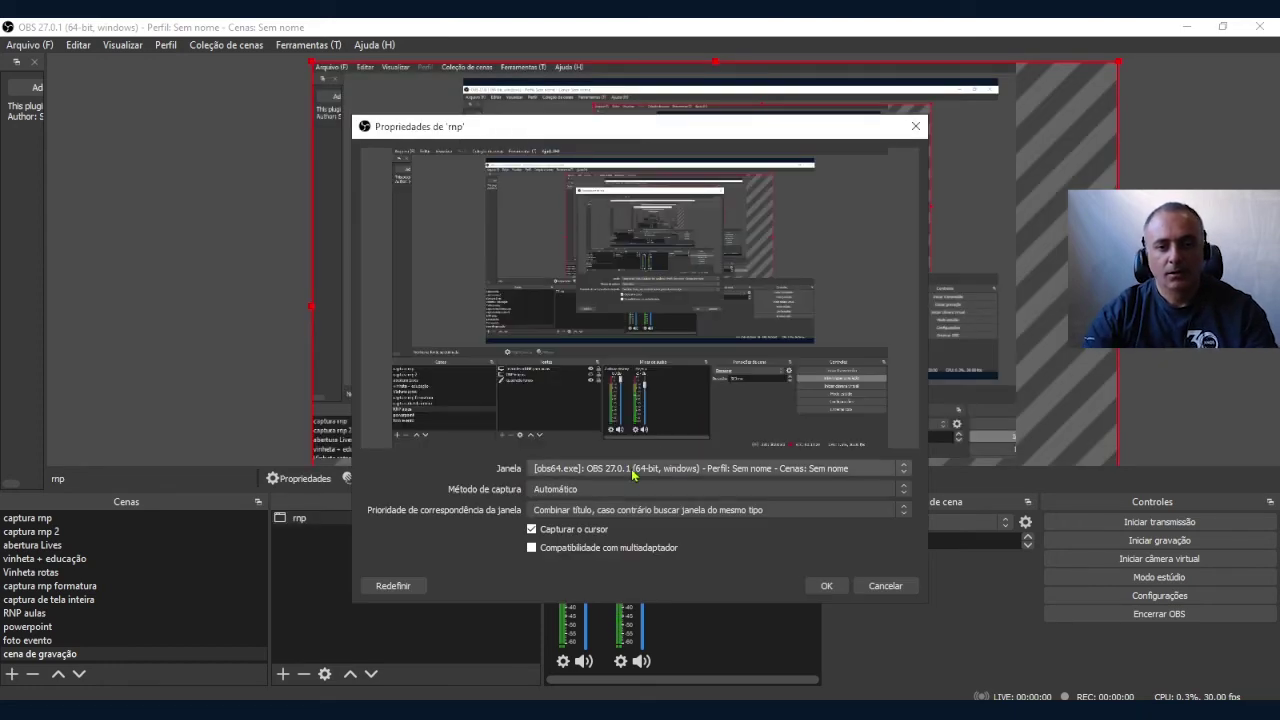
left_click(648, 468)
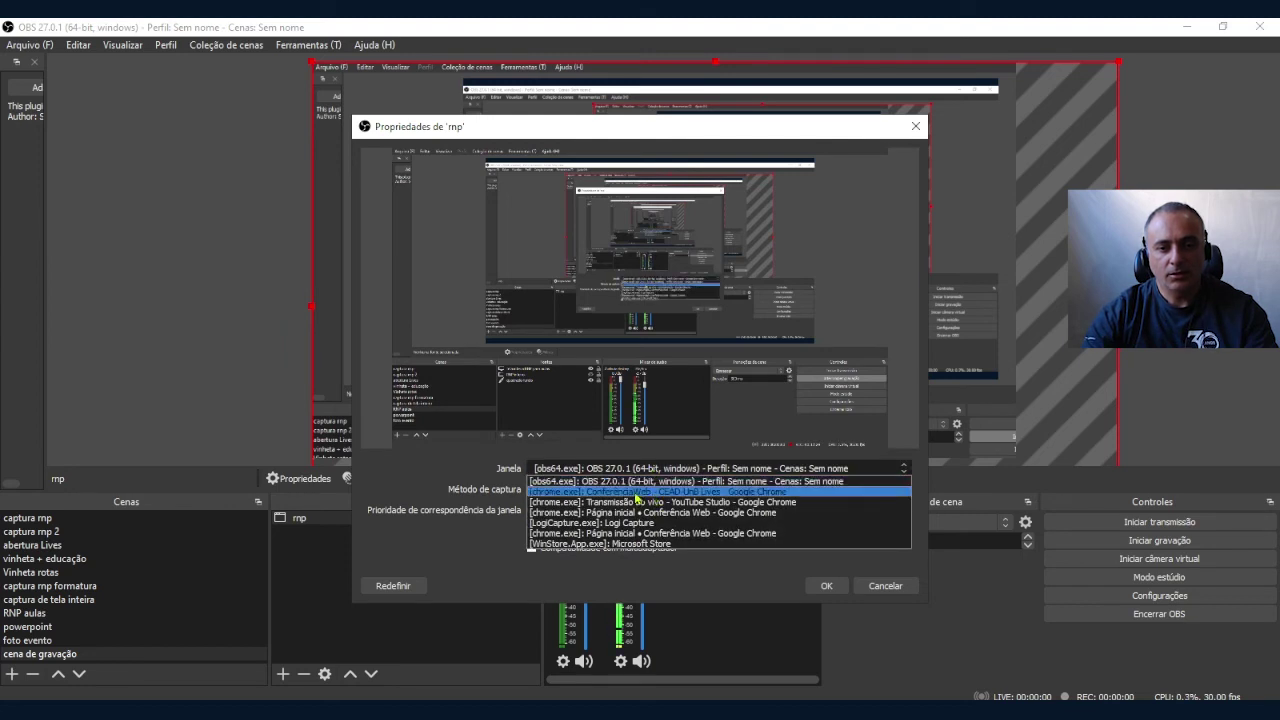
left_click(646, 493)
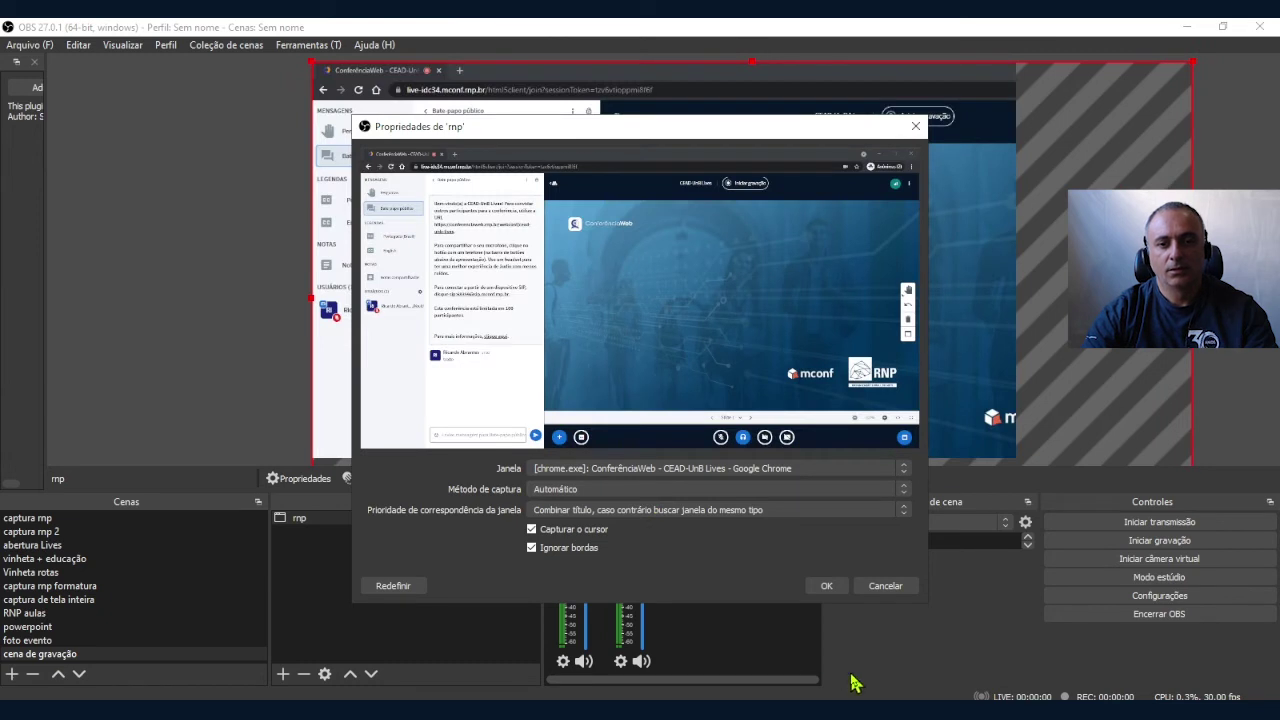
left_click(826, 587)
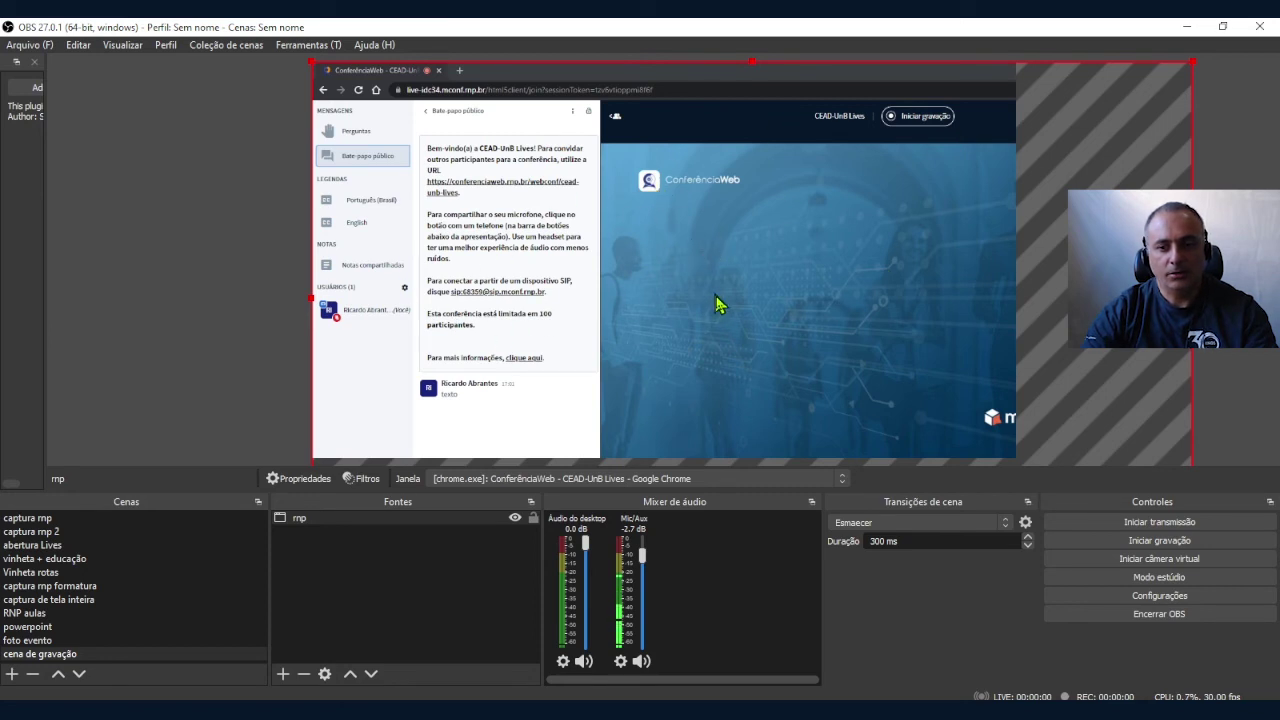
Step: Transform the "rnp" window capture so that it fits the screen
right_click(659, 213)
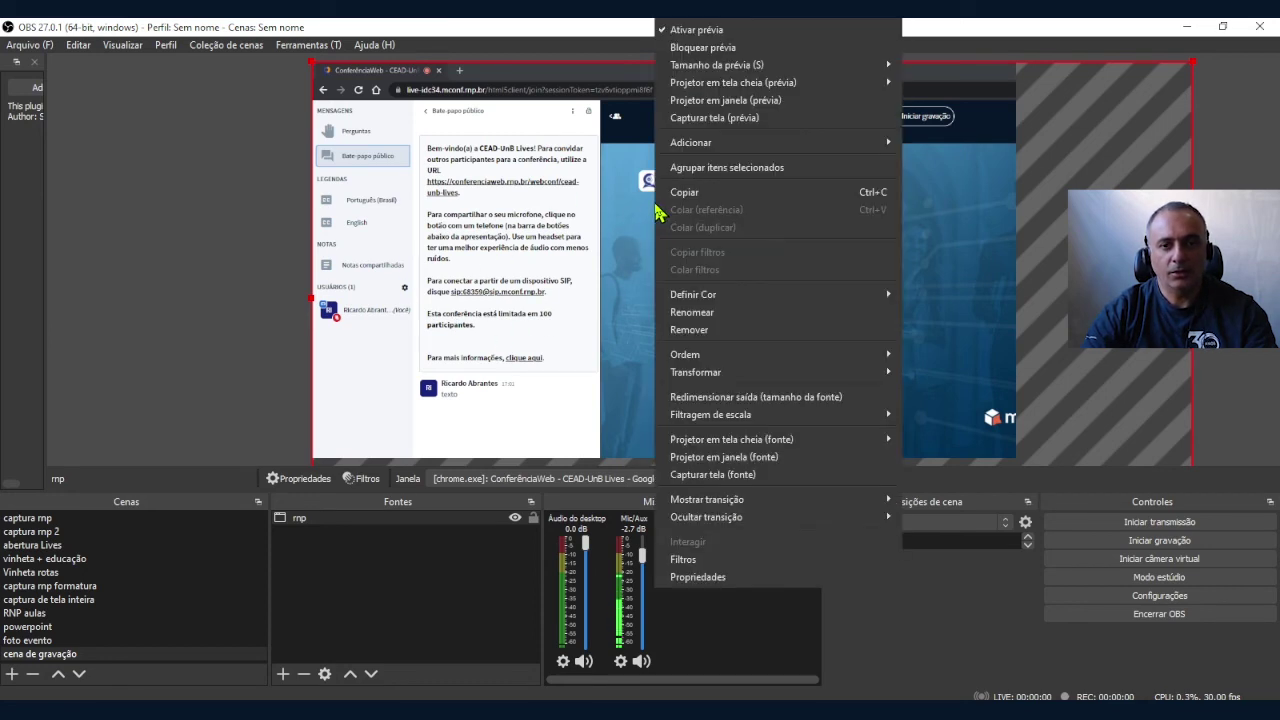
mouse_move(763, 376)
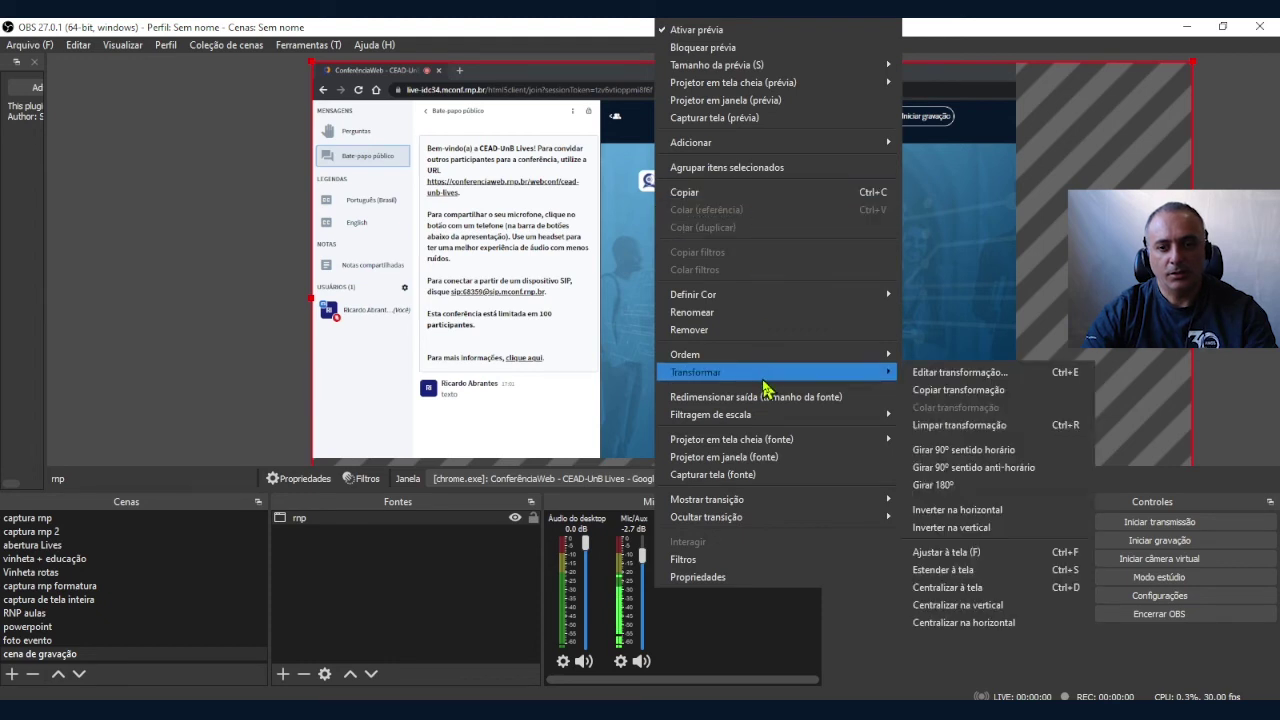
left_click(978, 565)
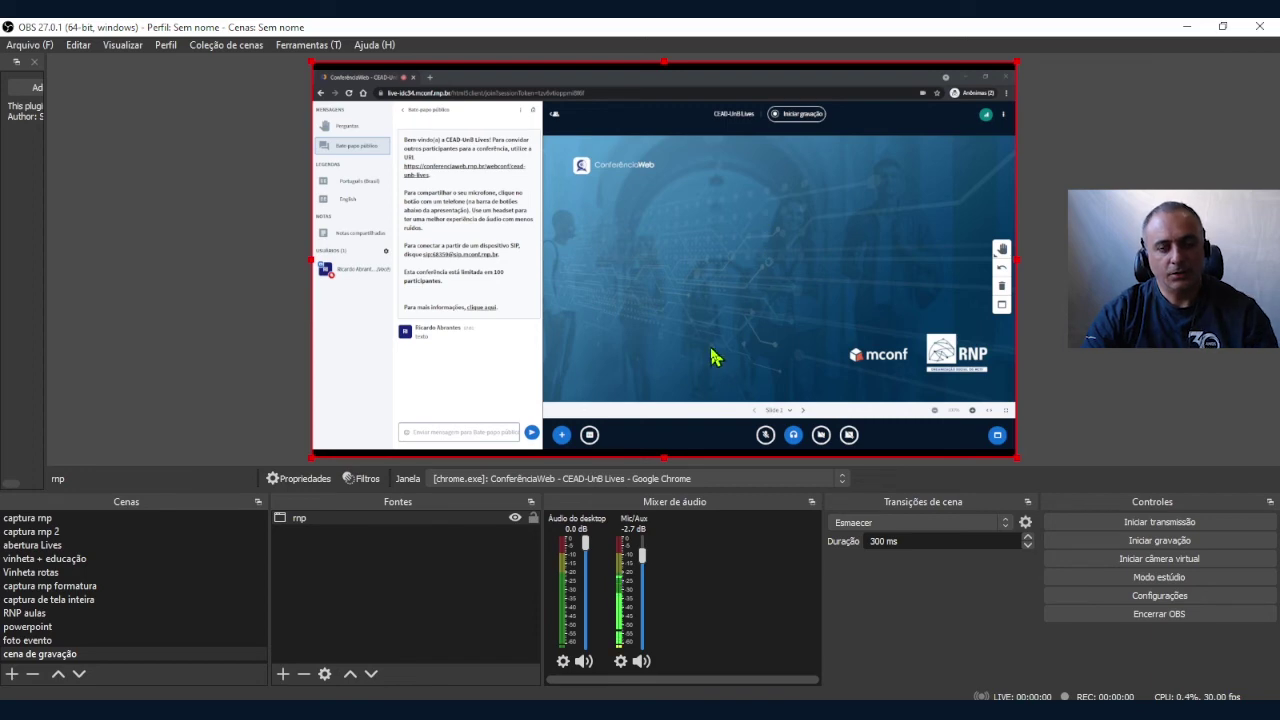
mouse_move(312, 62)
left_mouse_down()
mouse_move(376, 100)
mouse_move(309, 62)
left_mouse_up()
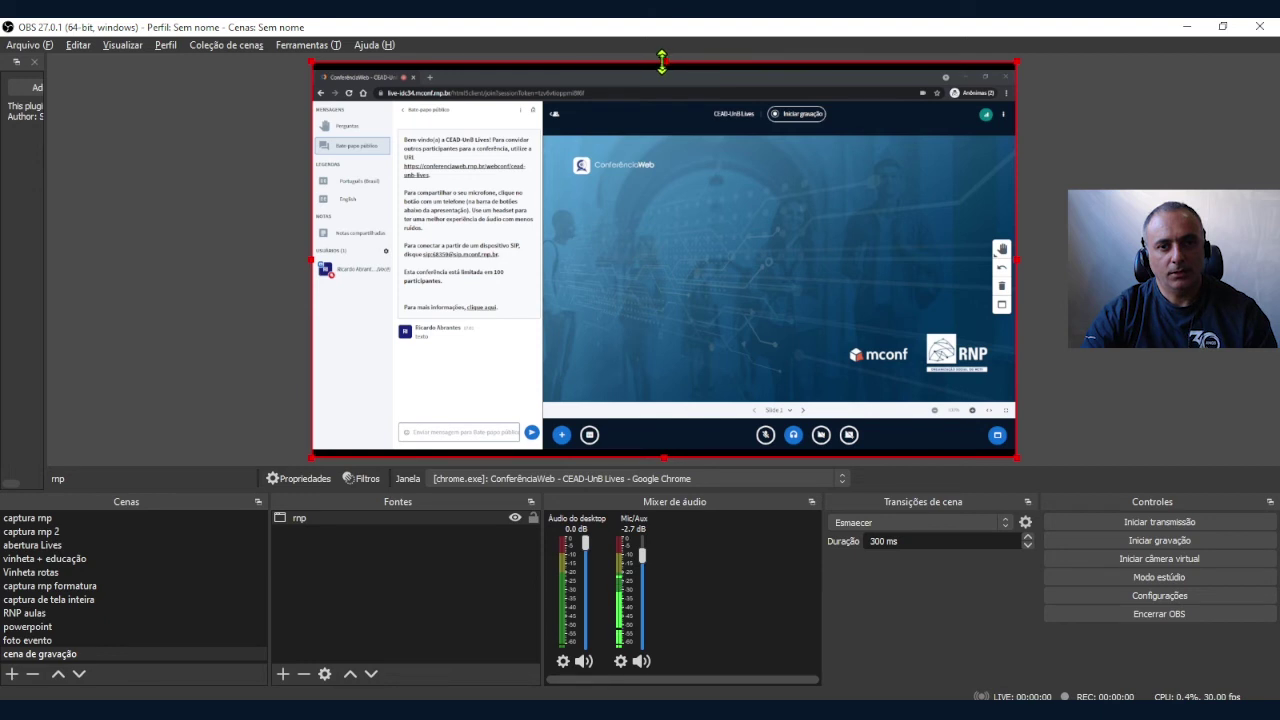
Step: Crop the top, bottom and left edges of the "rnp" window capture so only the conference presentation area remains
left_click_drag(662, 62, 663, 63)
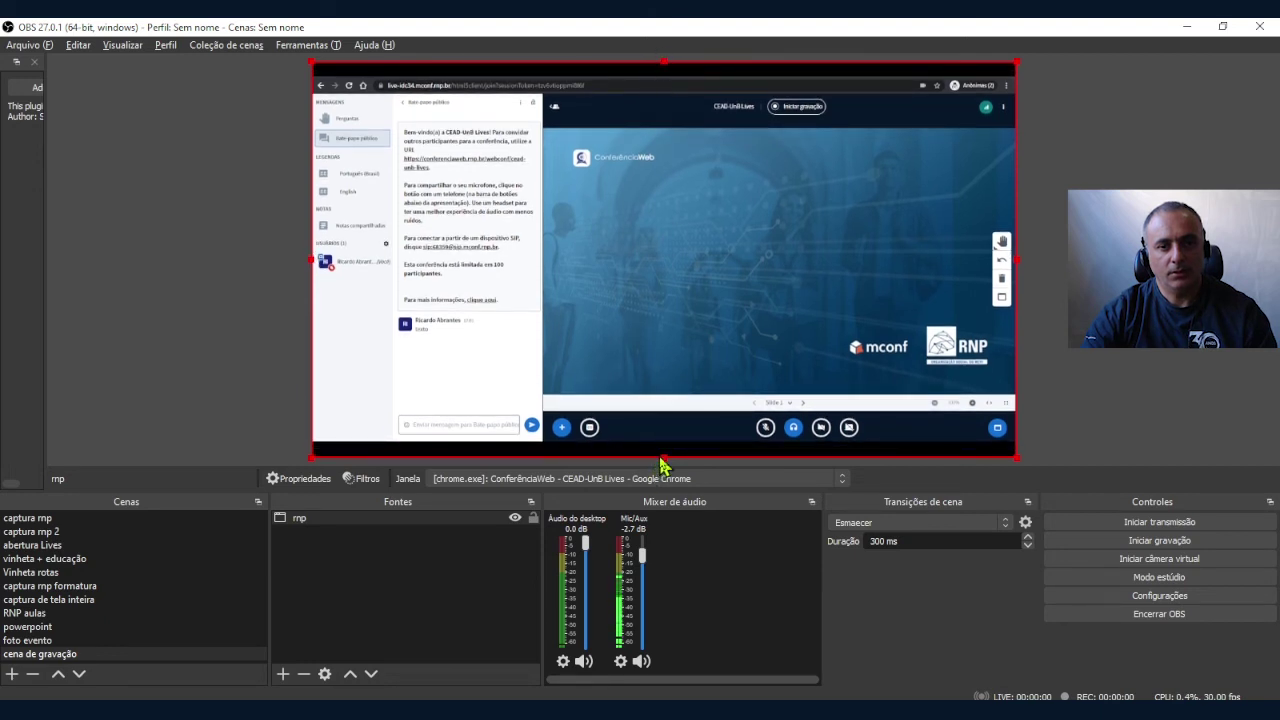
left_click_drag(664, 458, 667, 423)
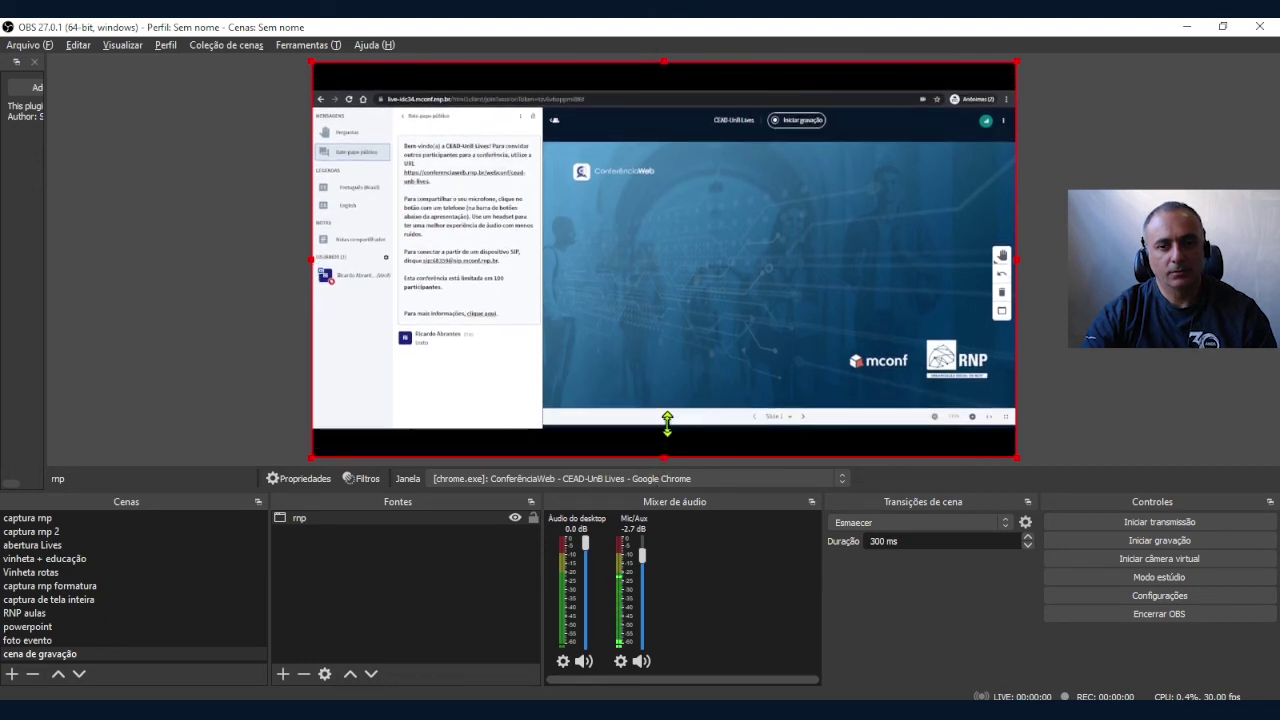
left_click_drag(312, 260, 593, 257)
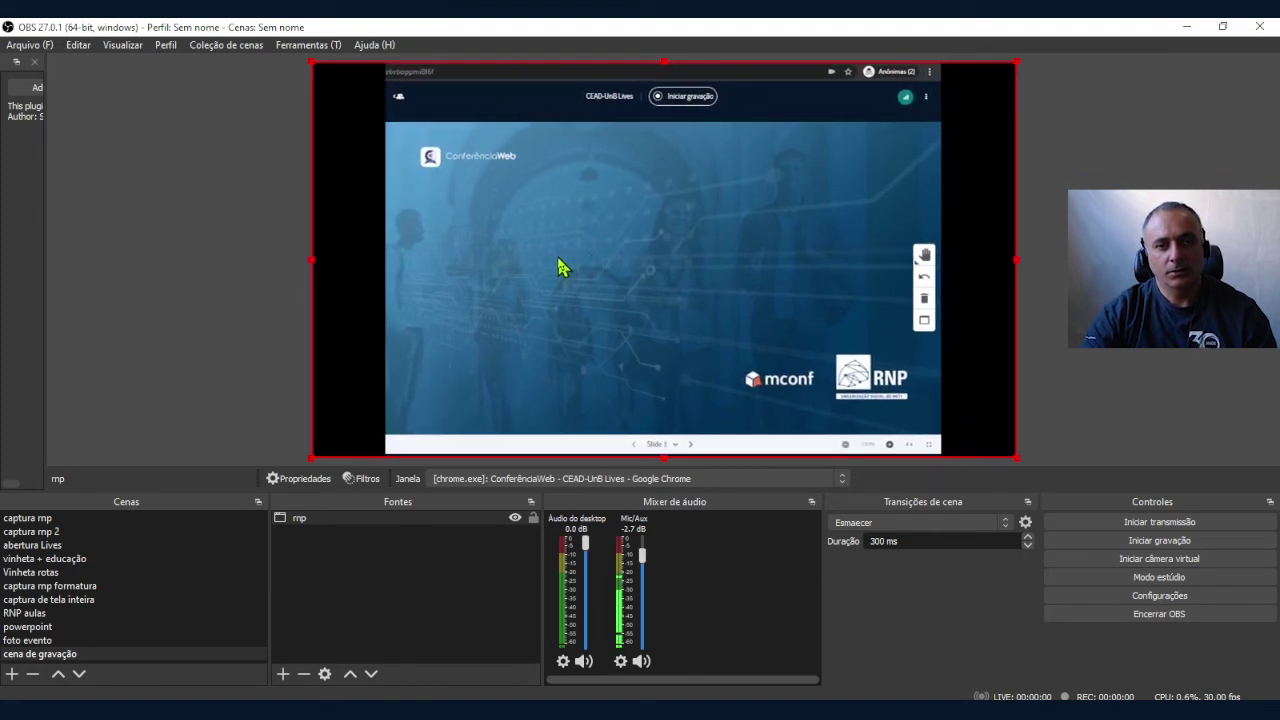
Step: Restore the cropped left and top edges of the "rnp" window capture
key("alt")
left_click_drag(311, 259, 30, 252)
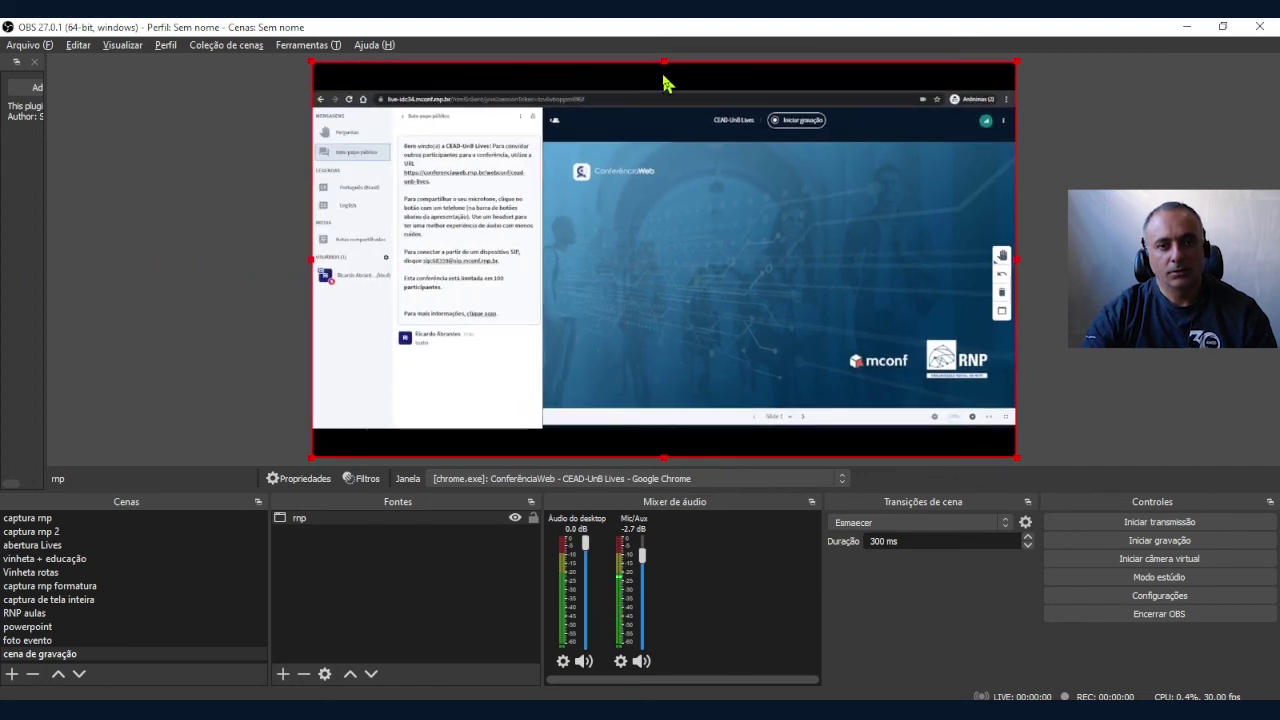
left_click_drag(663, 62, 663, 23)
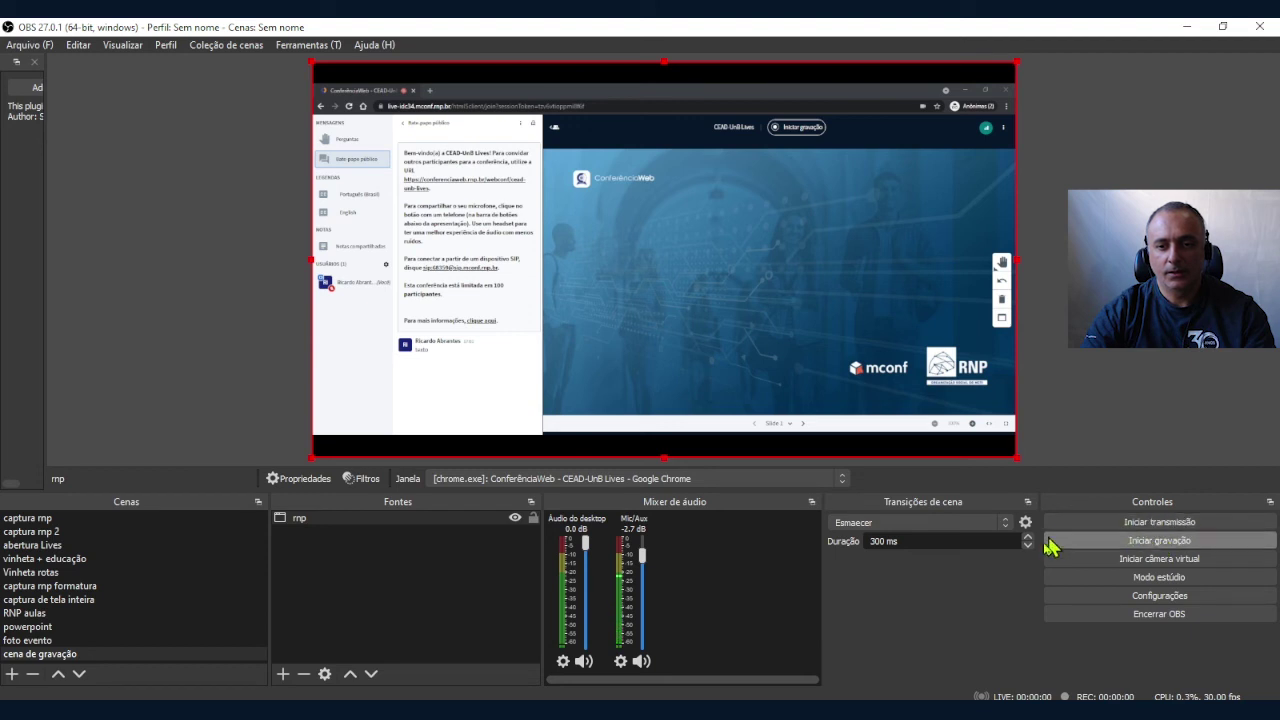
Step: Turn on studio mode and transition the preview scene to the program output
left_click(1164, 582)
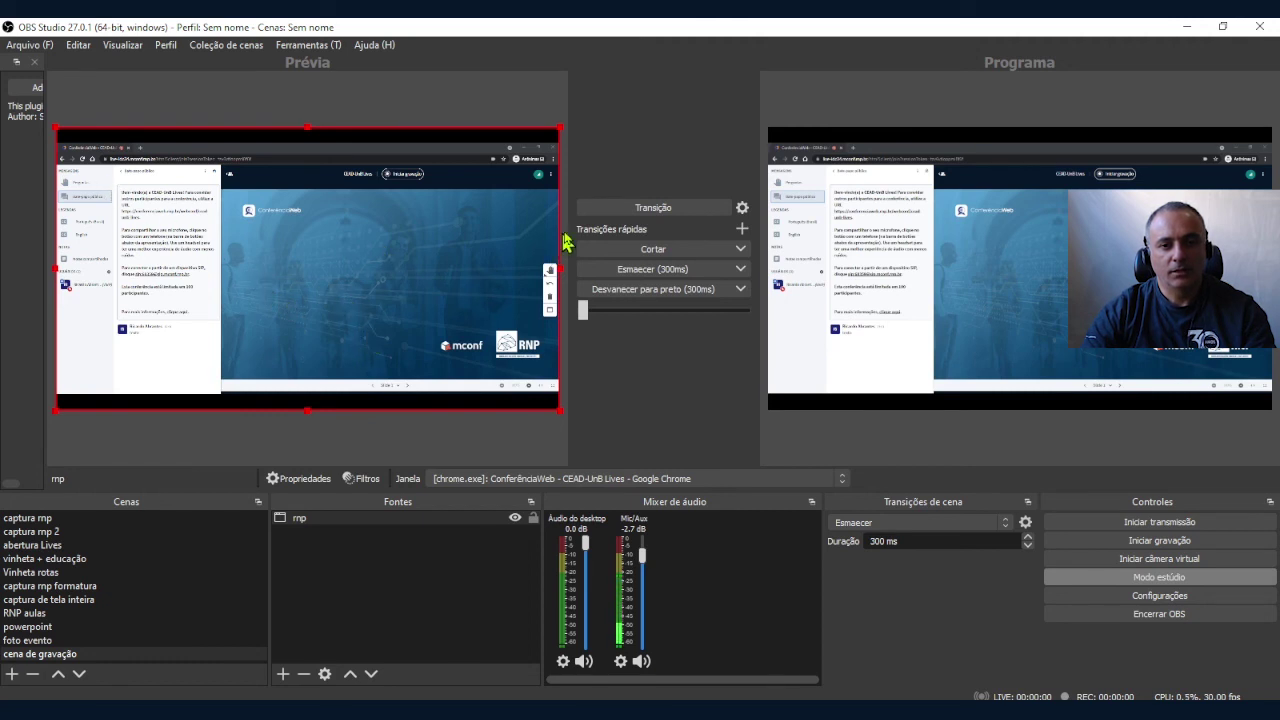
left_click(636, 216)
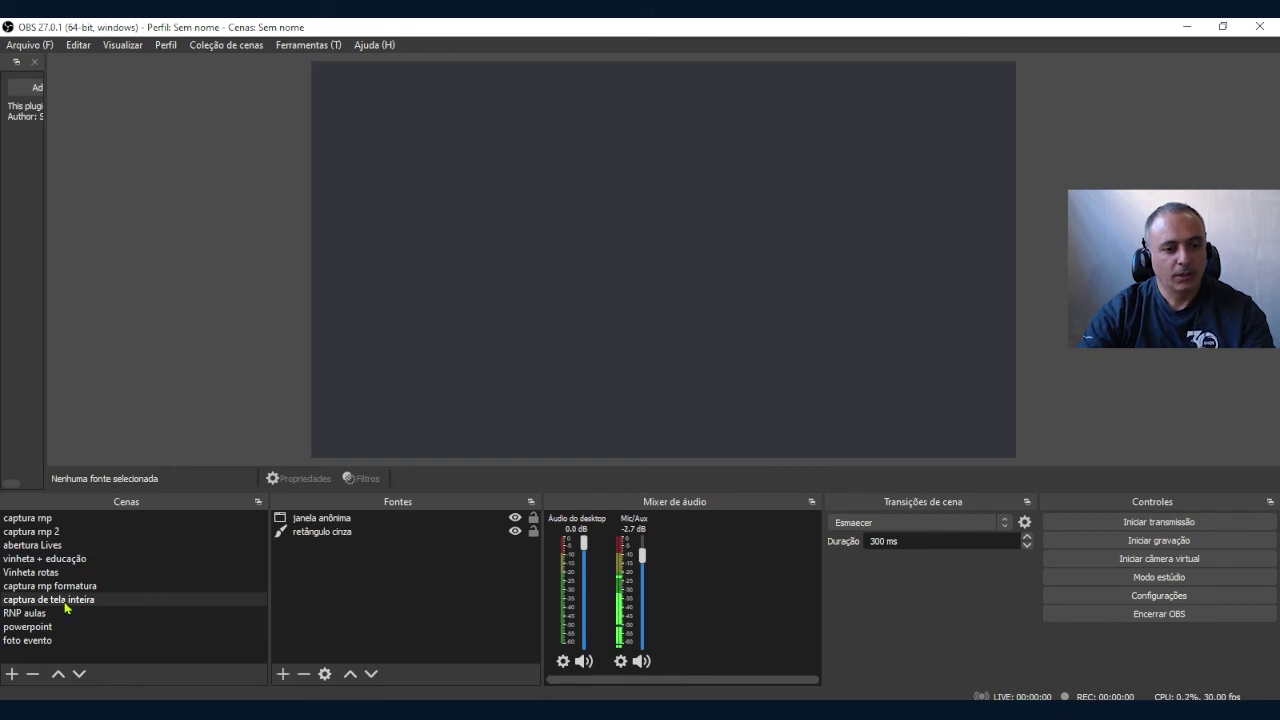
Step: Add a display capture source named "Captura de tela do teams" to the "captura de tela inteira" scene, capturing Monitor 1
left_click(281, 675)
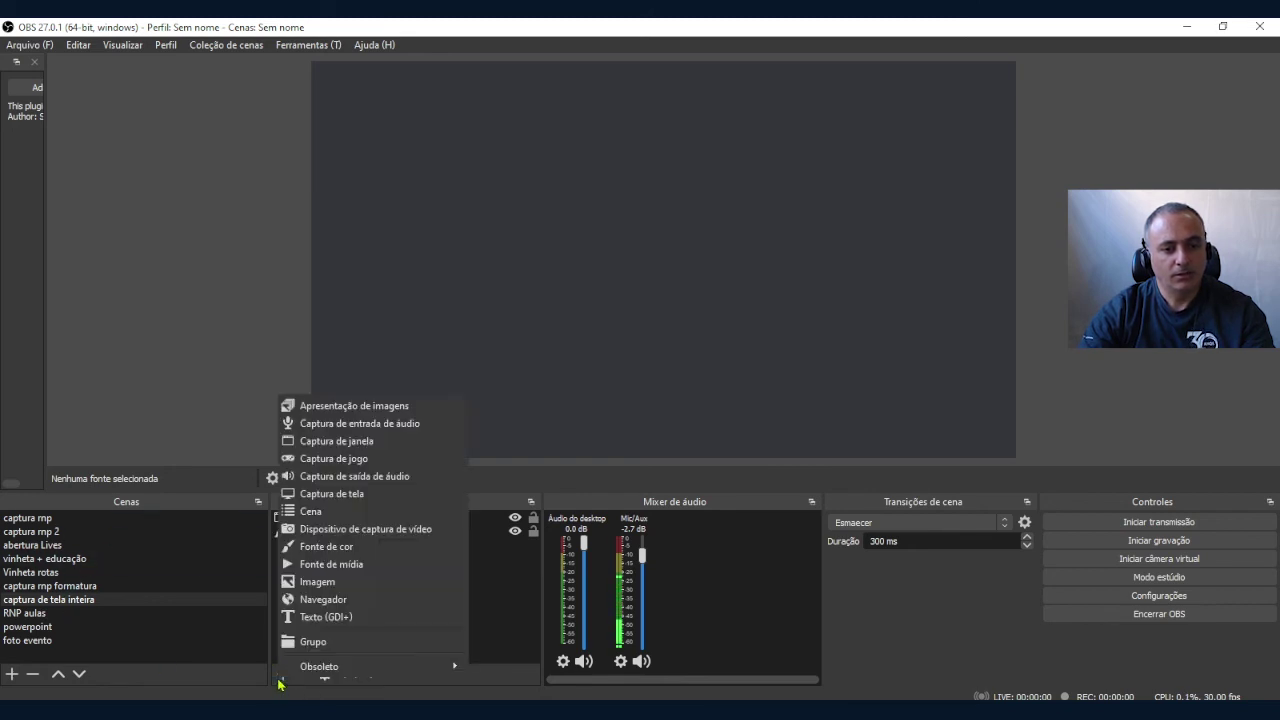
left_click(338, 494)
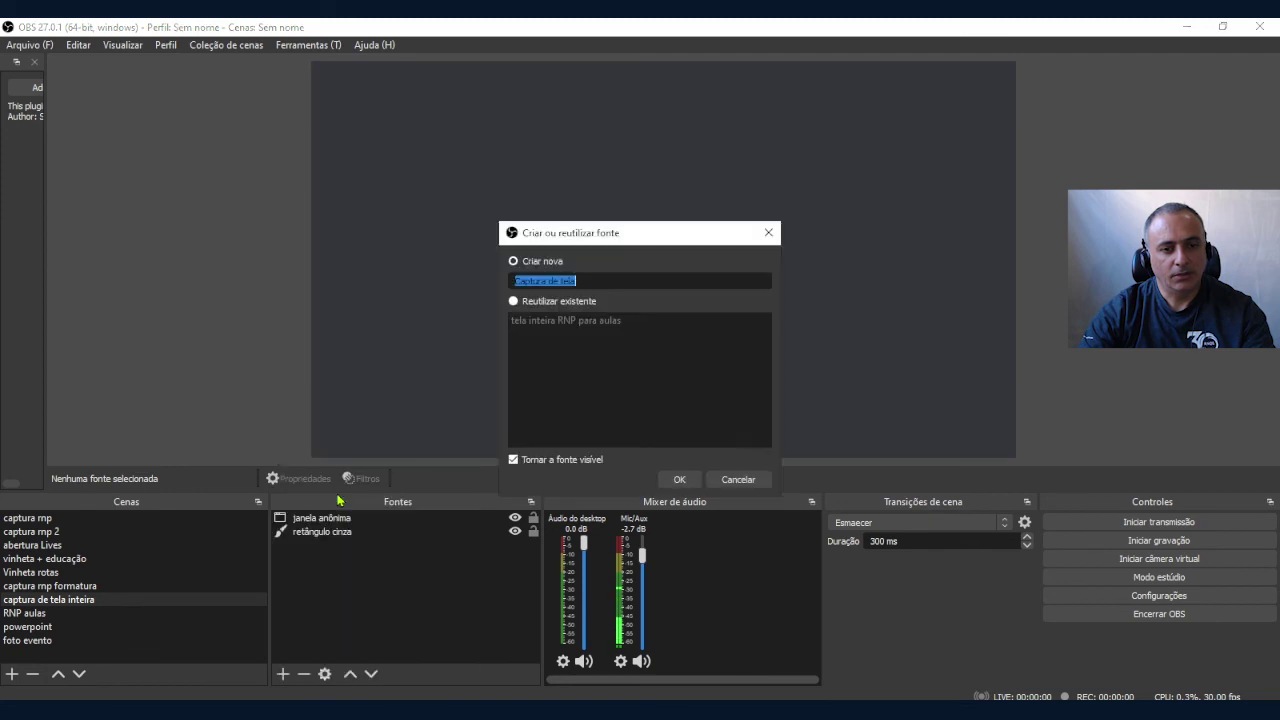
left_click(592, 279)
type("do tema")
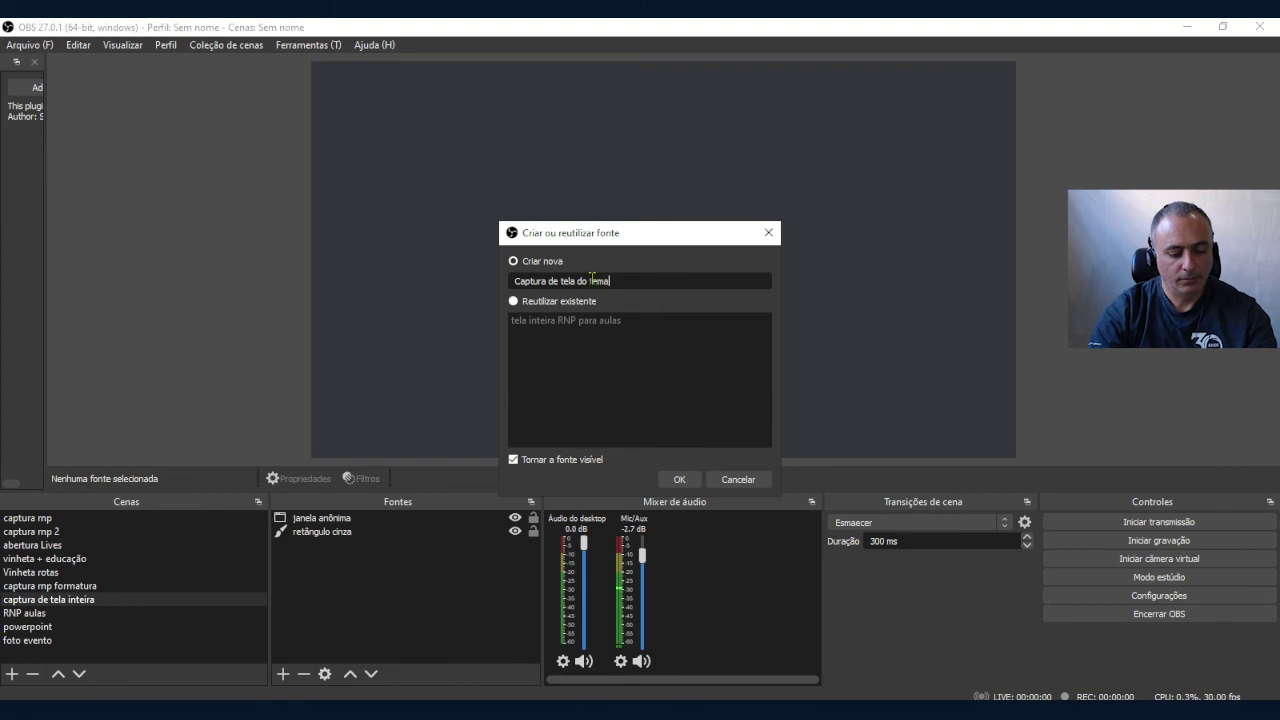
key("BackSpace")
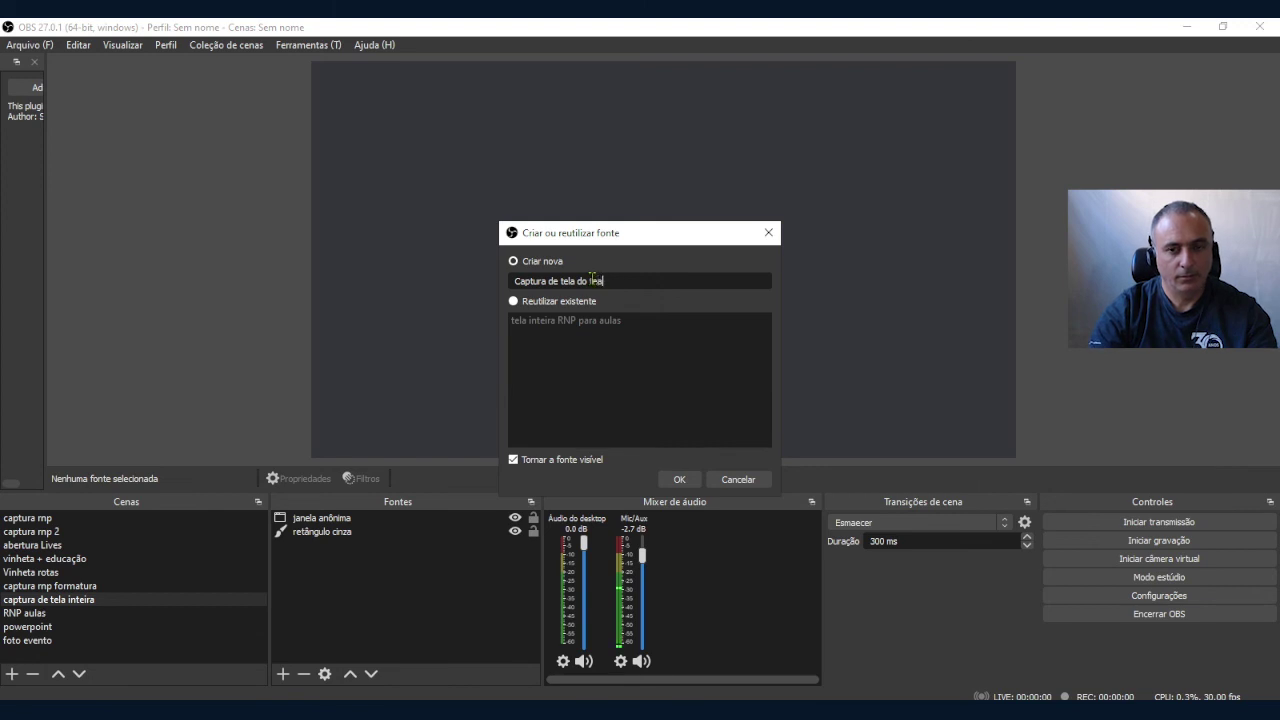
type("s")
key("Return")
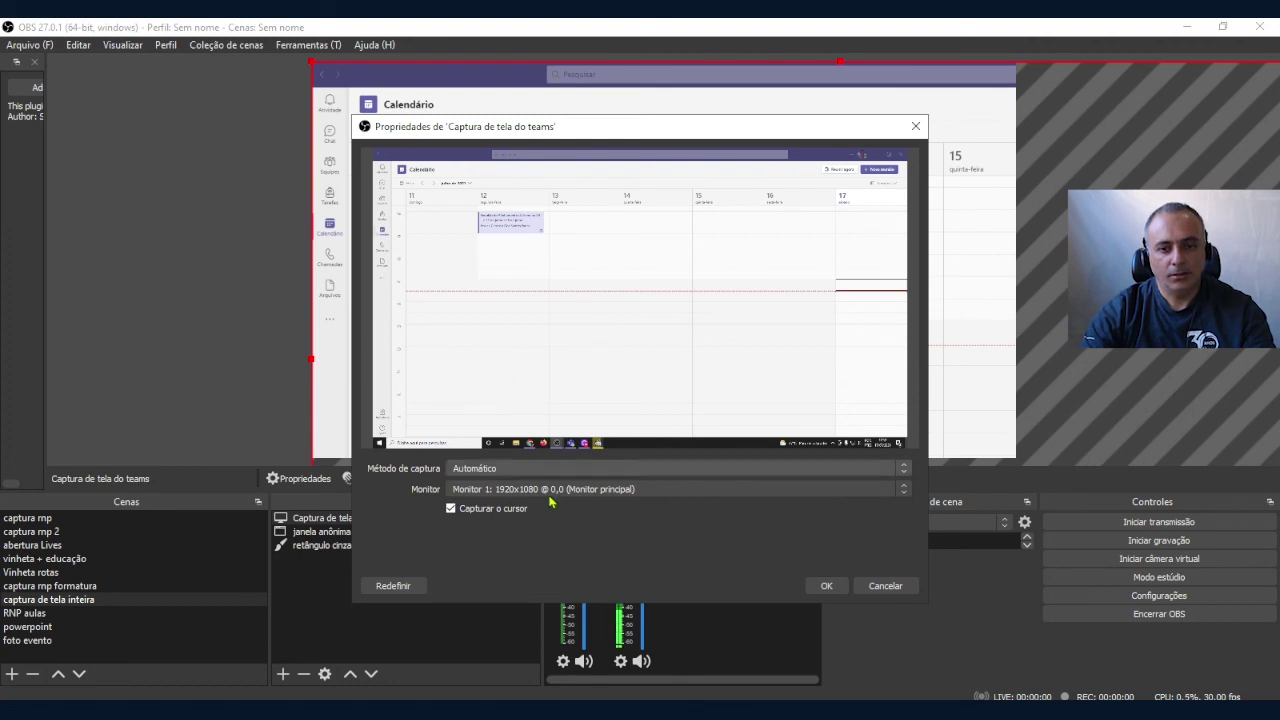
left_click(826, 586)
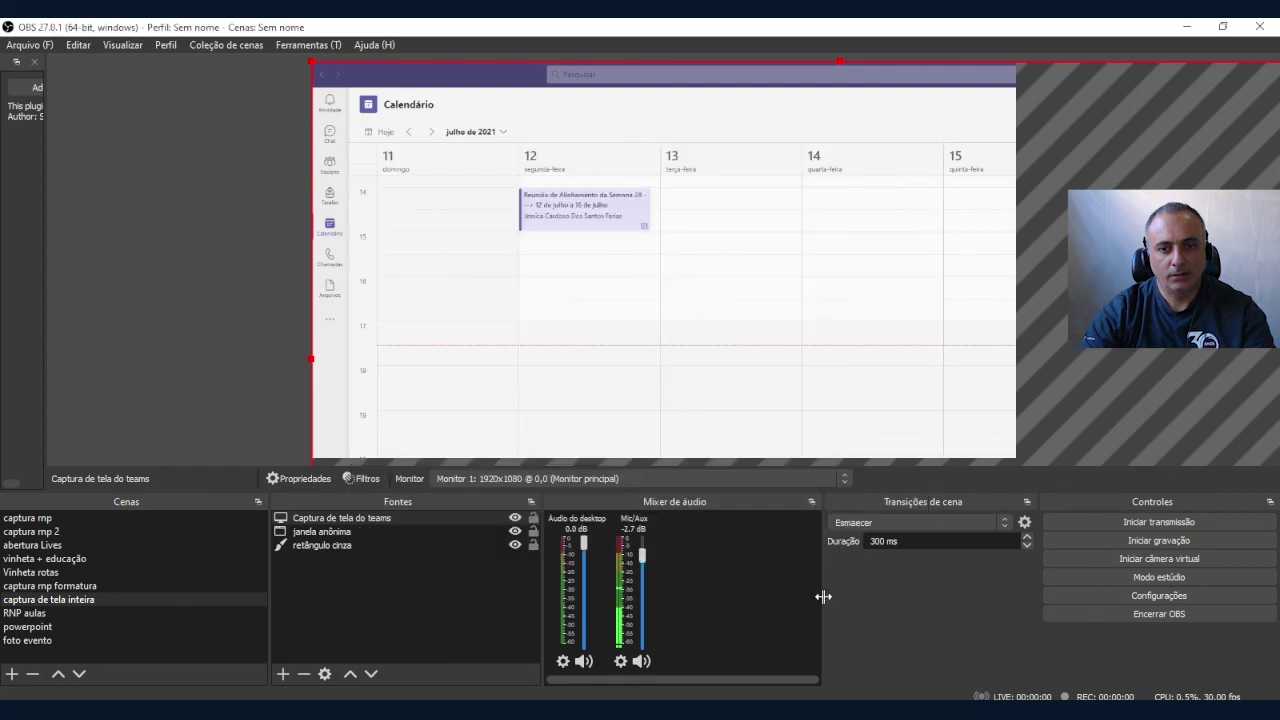
Step: Fit the Teams display capture to the screen and crop away the Windows taskbar and the Teams title bar
right_click(630, 261)
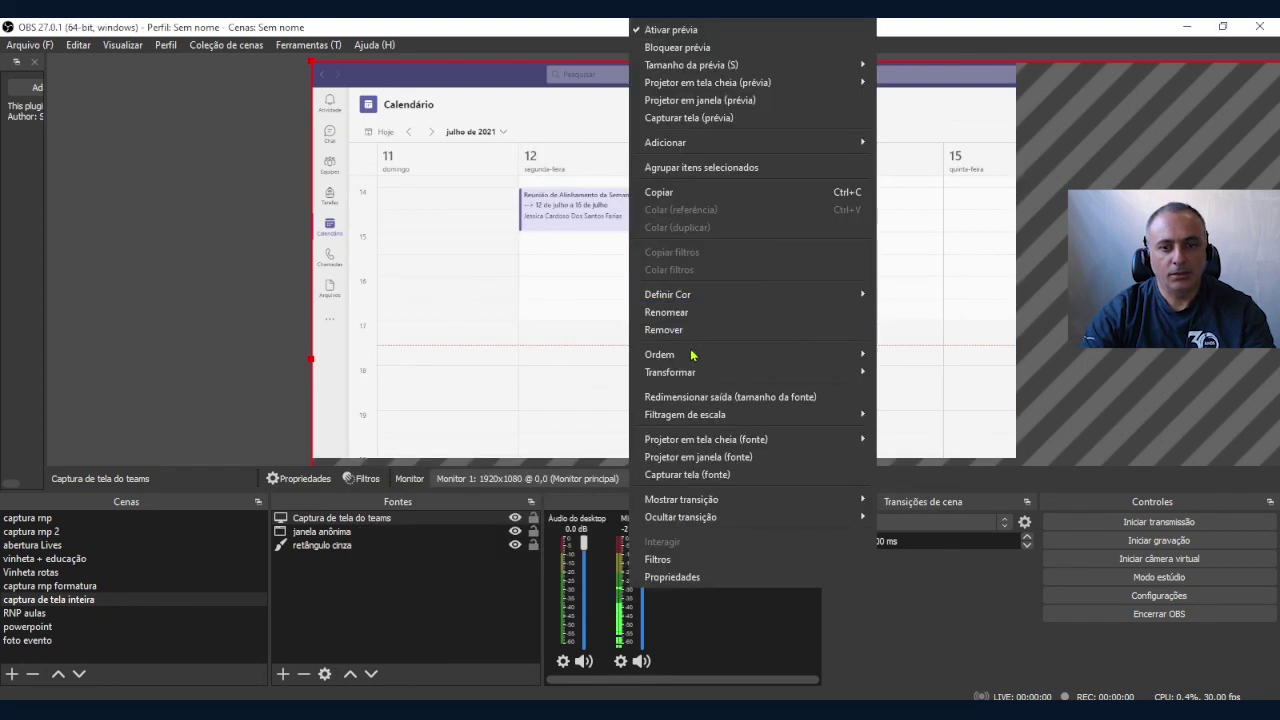
mouse_move(715, 375)
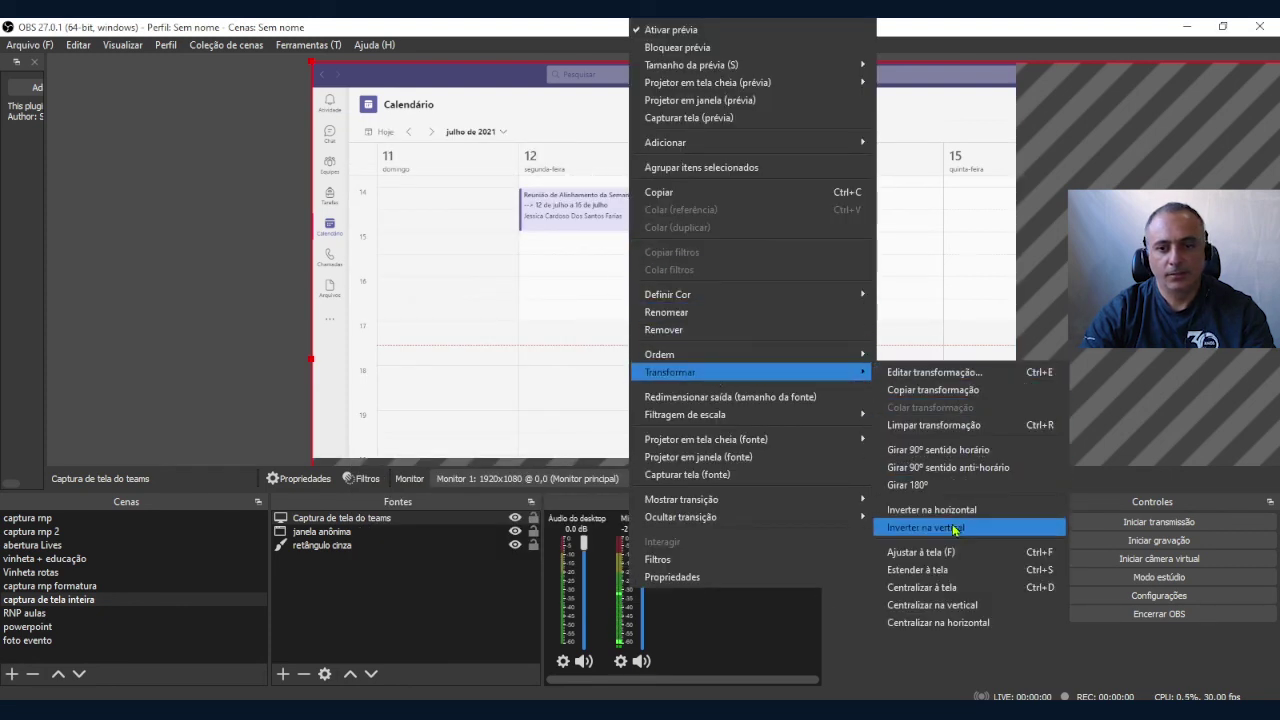
left_click(952, 561)
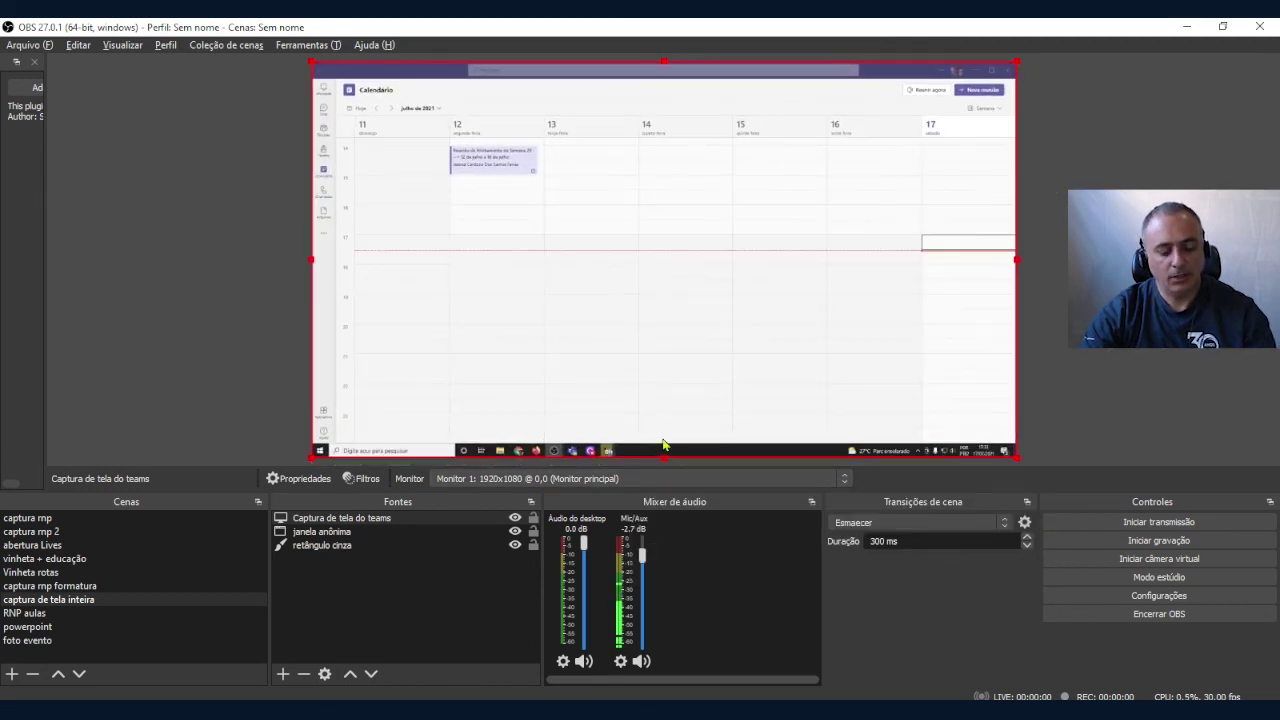
mouse_move(664, 456)
left_mouse_down()
mouse_move(663, 431)
mouse_move(662, 443)
left_mouse_up()
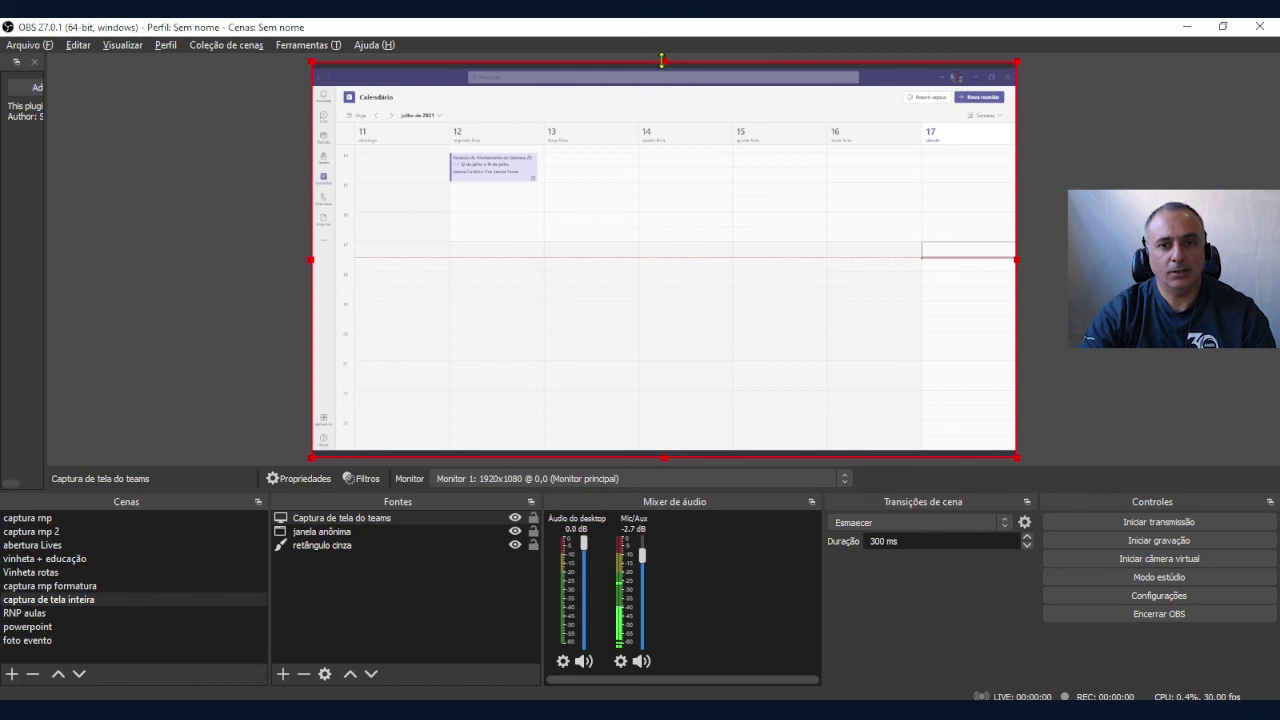
left_click_drag(661, 60, 660, 87)
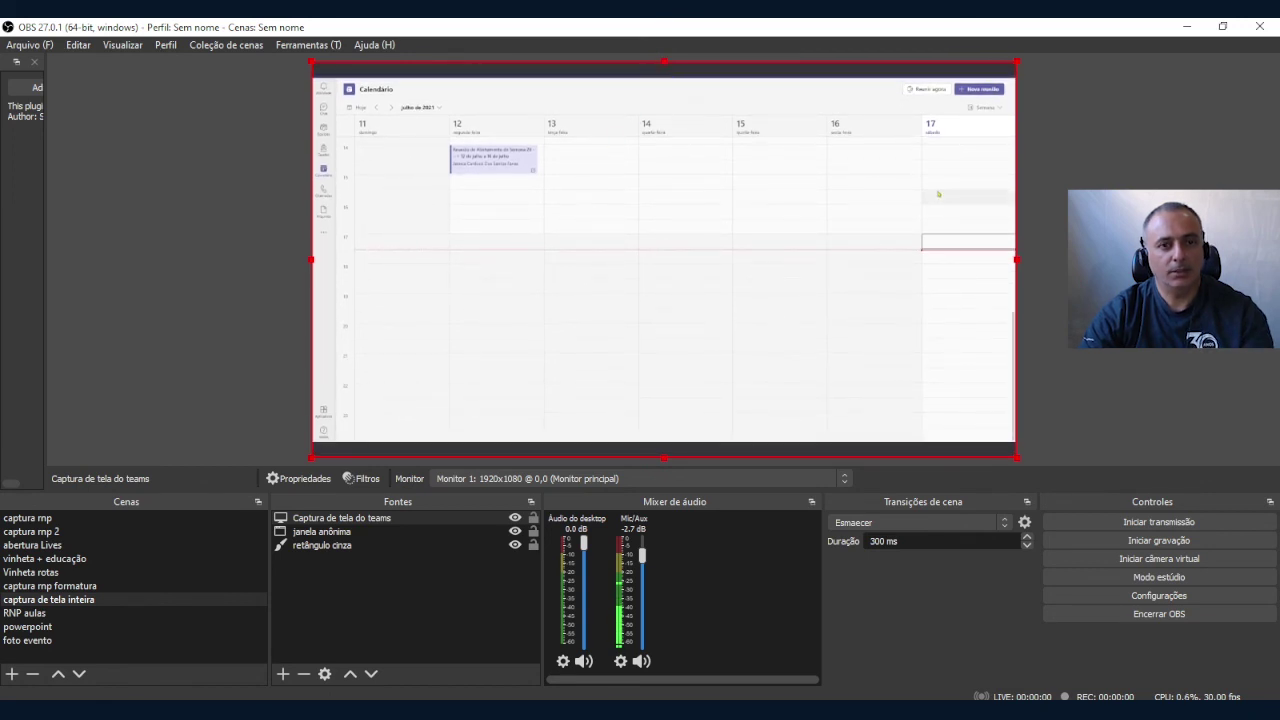
Step: In Microsoft Teams, start an instant meeting, maximize its window, join with computer audio and dismiss the invitation dialog
left_click(935, 93)
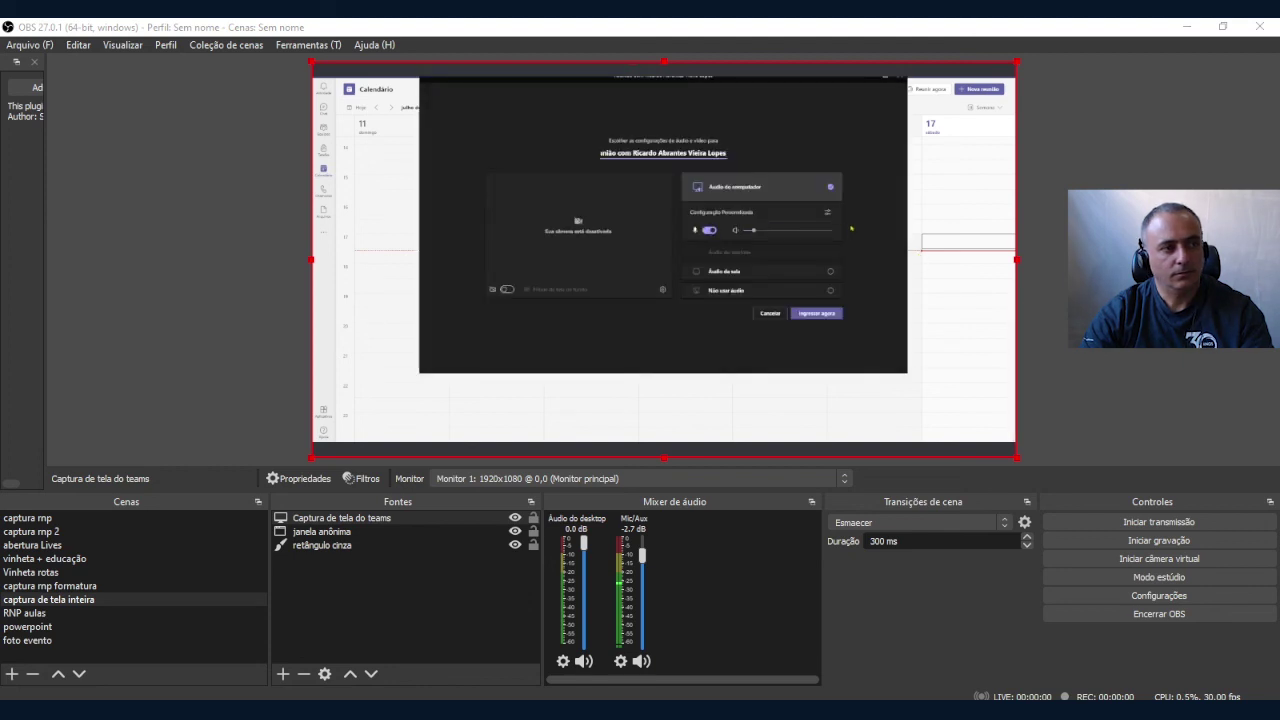
left_click(884, 79)
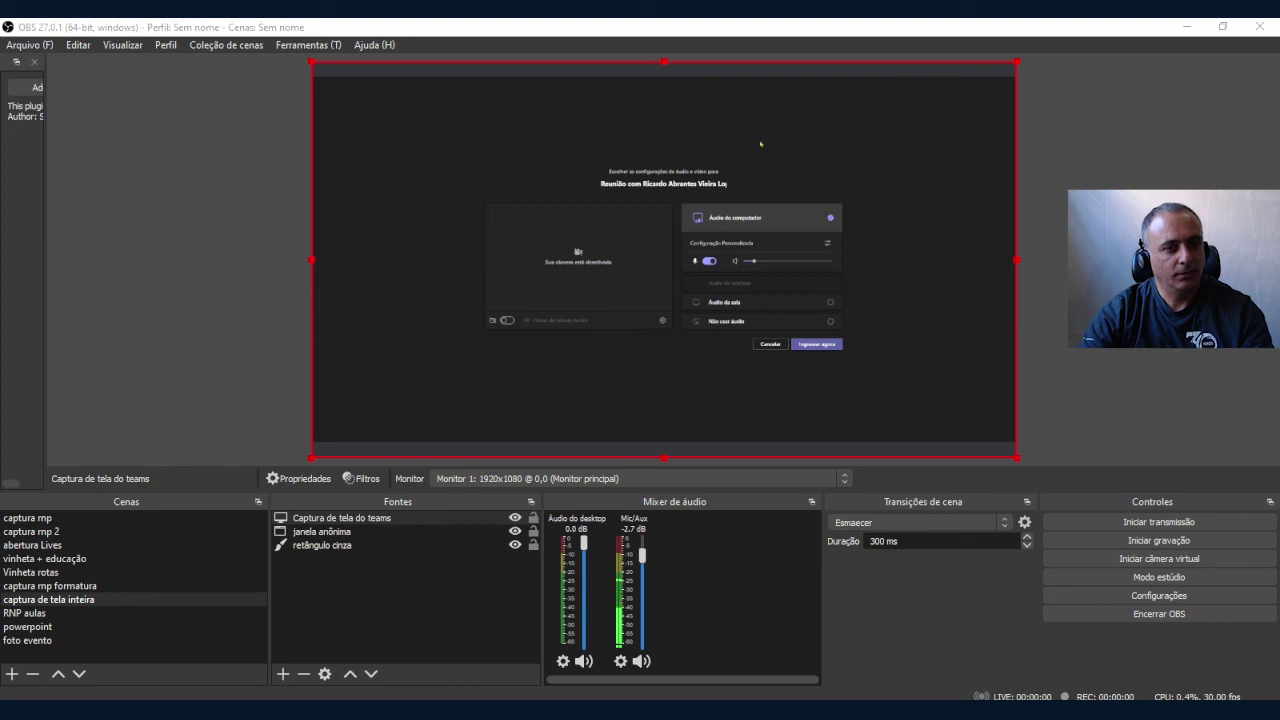
left_click(816, 344)
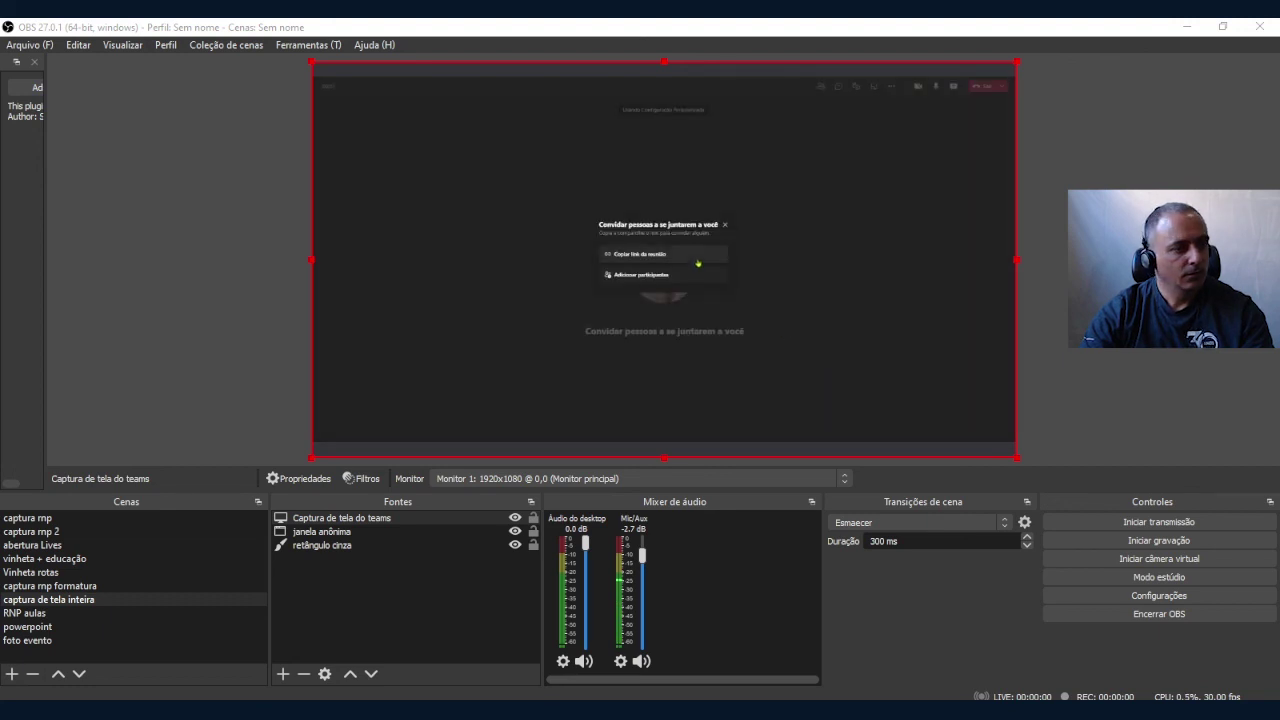
left_click(724, 226)
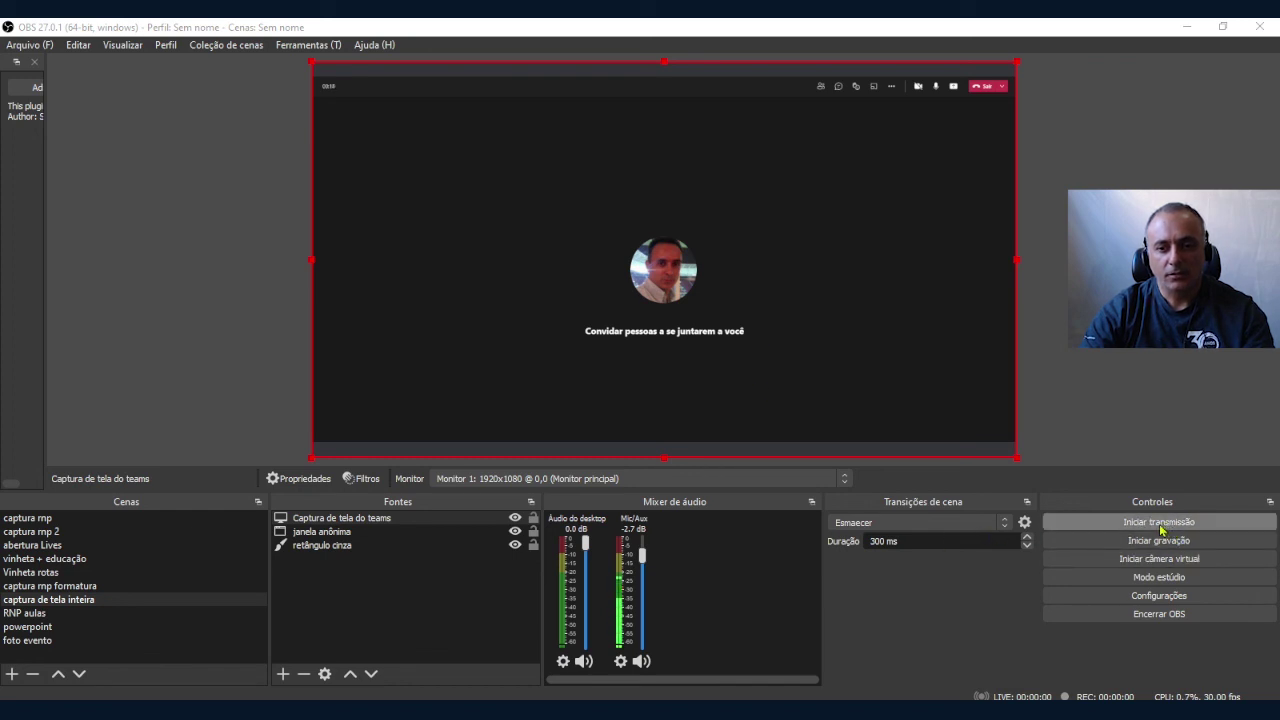
Step: Back in OBS, review the streaming service, server and stream key settings and accept them
left_click(1168, 598)
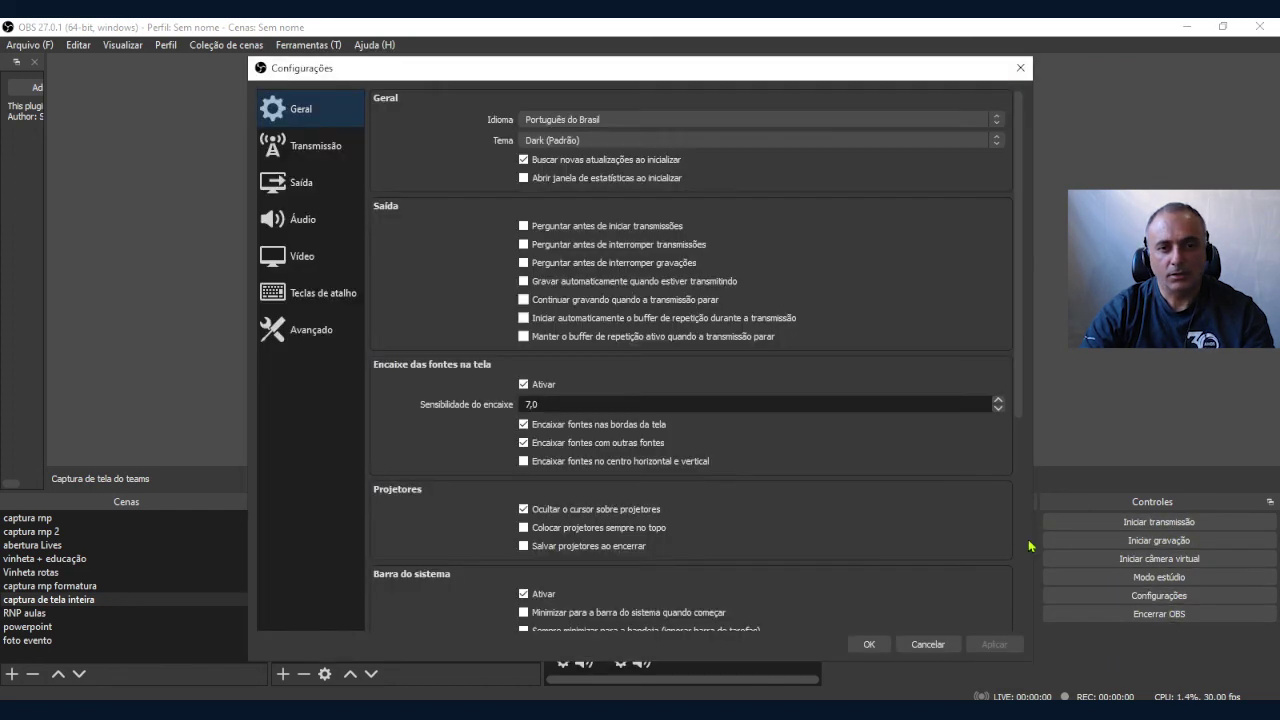
left_click(295, 148)
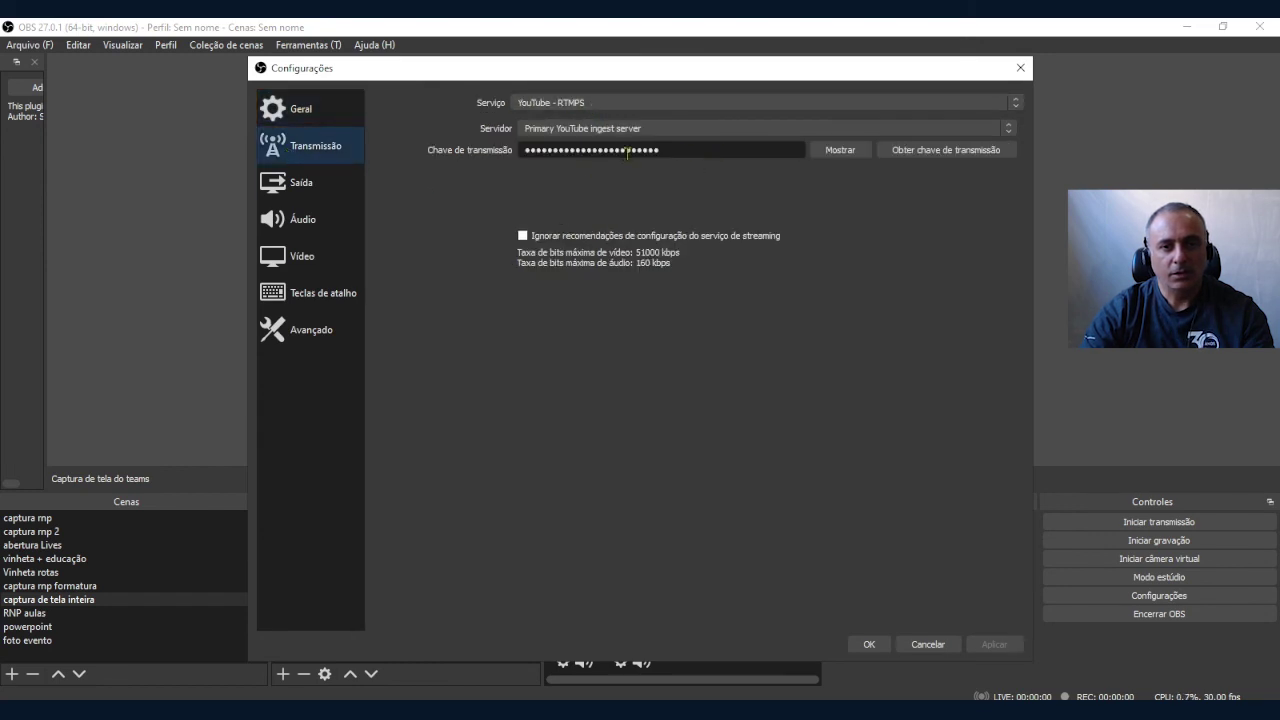
left_click(869, 644)
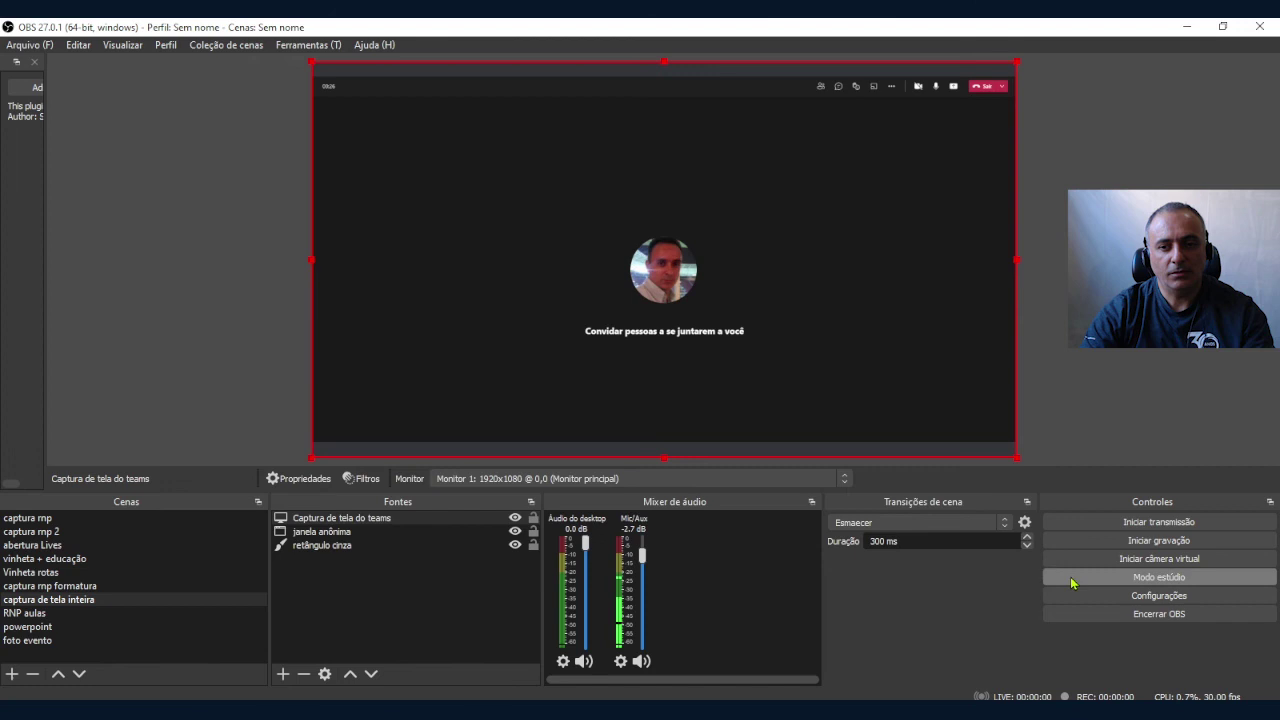
Step: Start the live stream to YouTube and stop it after a short test
left_click(1146, 527)
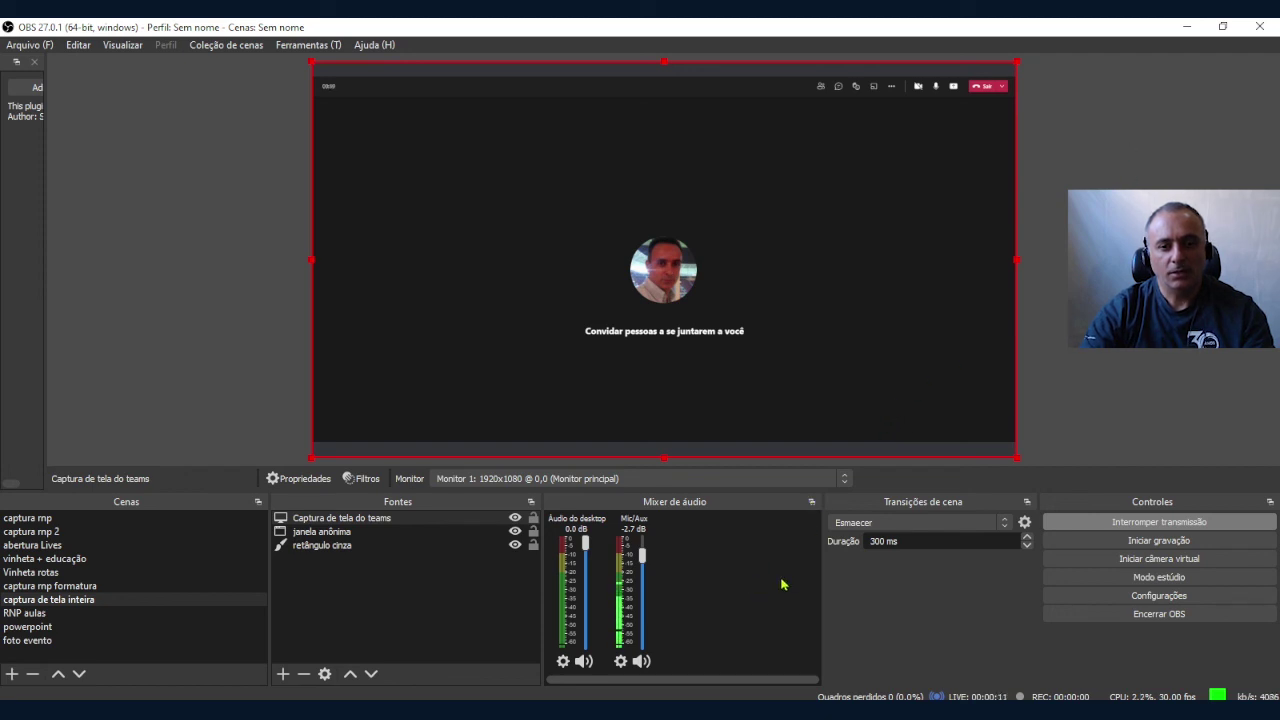
left_click(1146, 527)
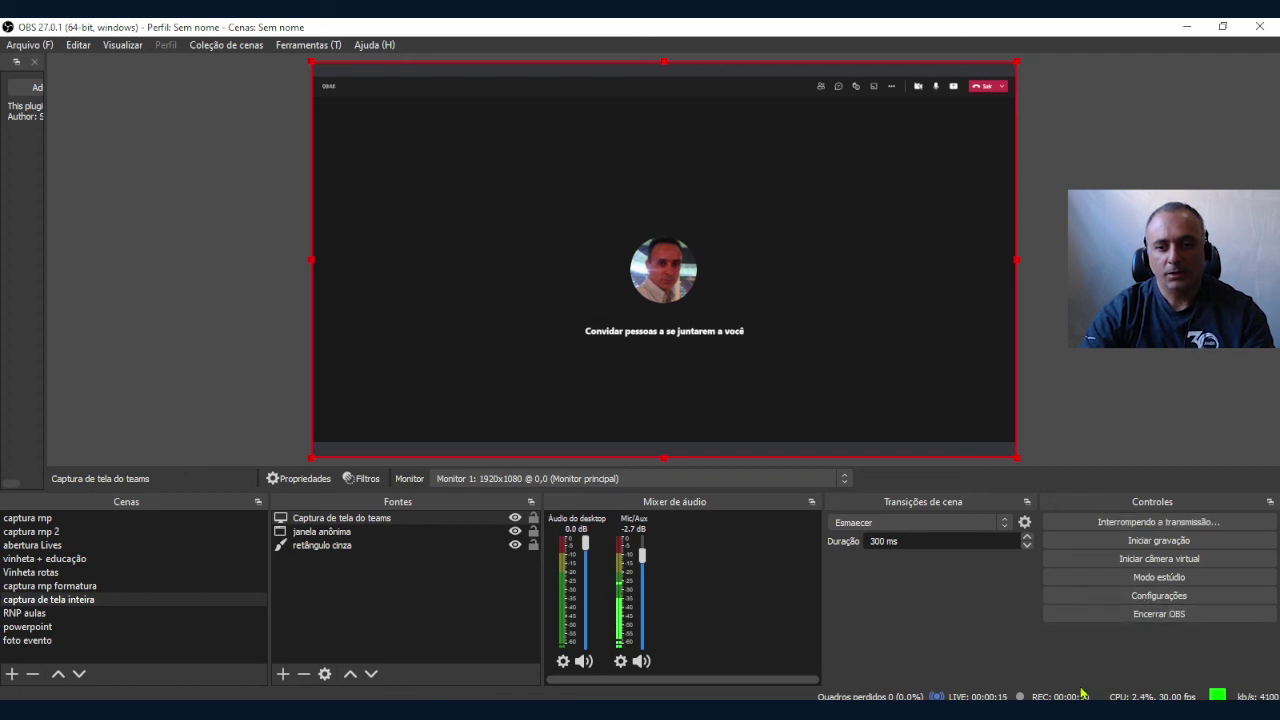